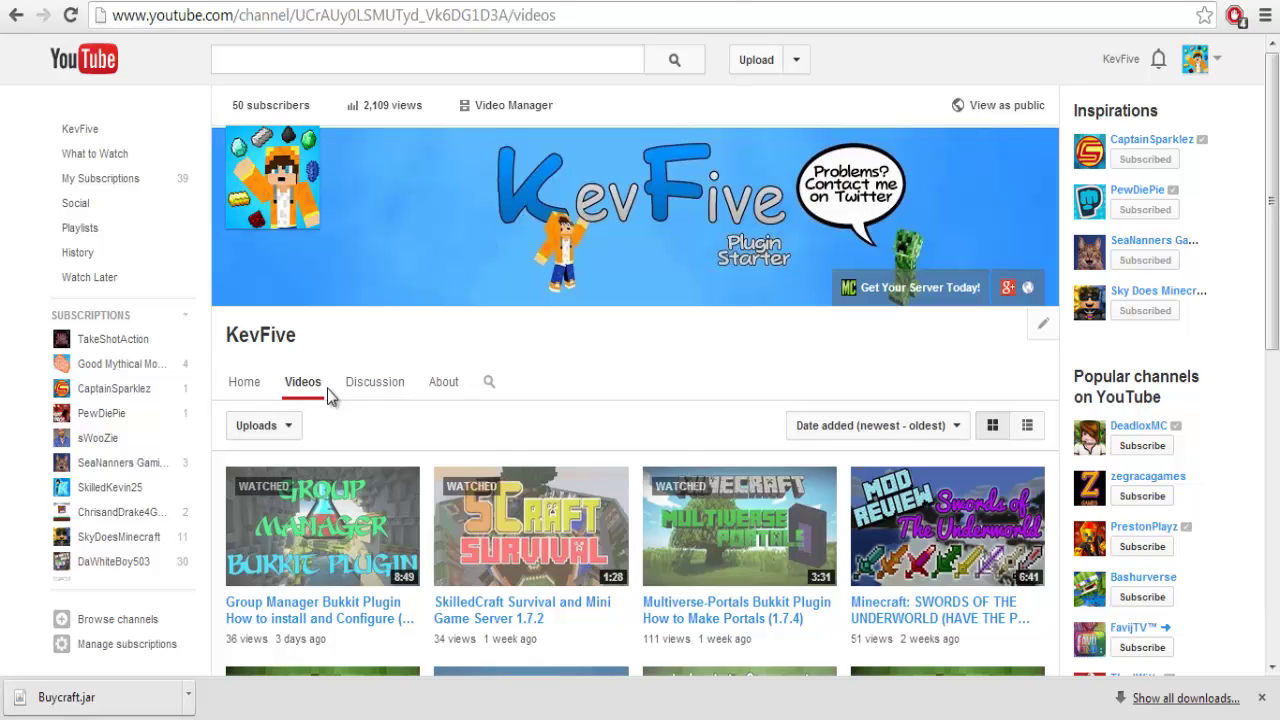
# - Go from the channel's Discussion page to the BukkitDev Buycraft plugin page
pyautogui.click(356, 389)
pyautogui.hotkey('ctrl', 'Tab')
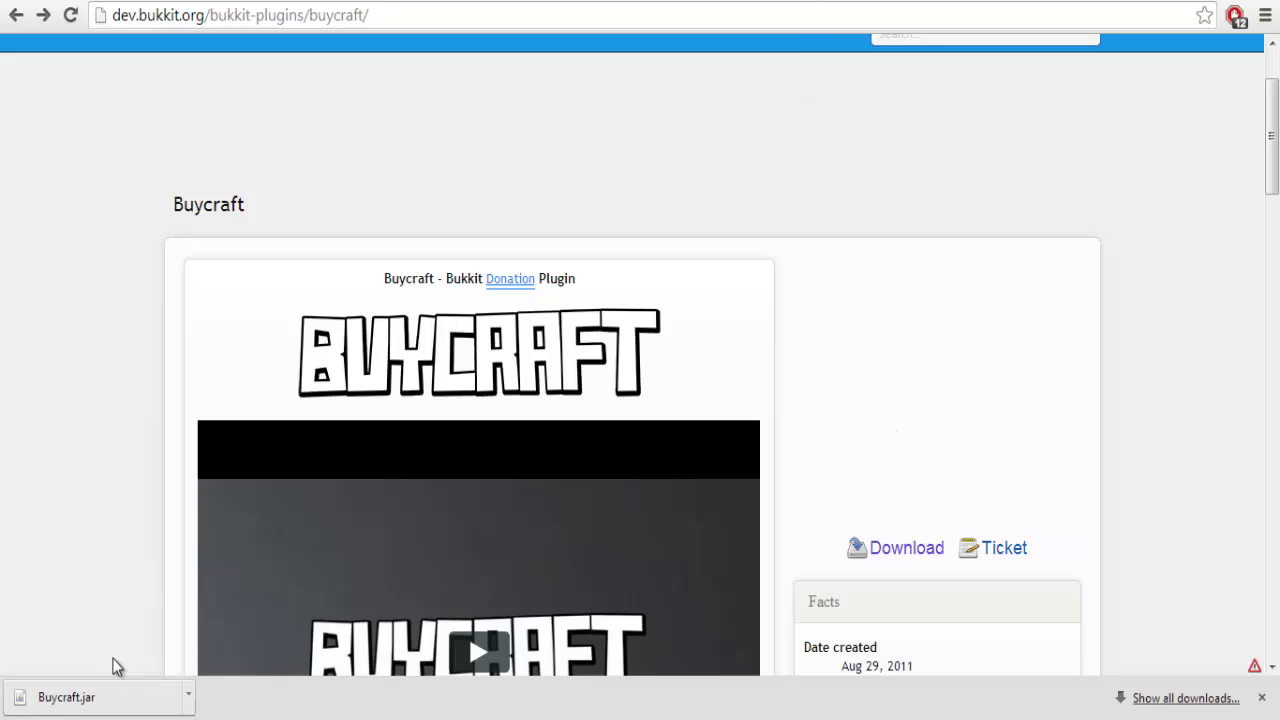
# - Download Buycraft v6.5 from BukkitDev, then move on to the MC Pro Hosting panel
pyautogui.click(910, 558)
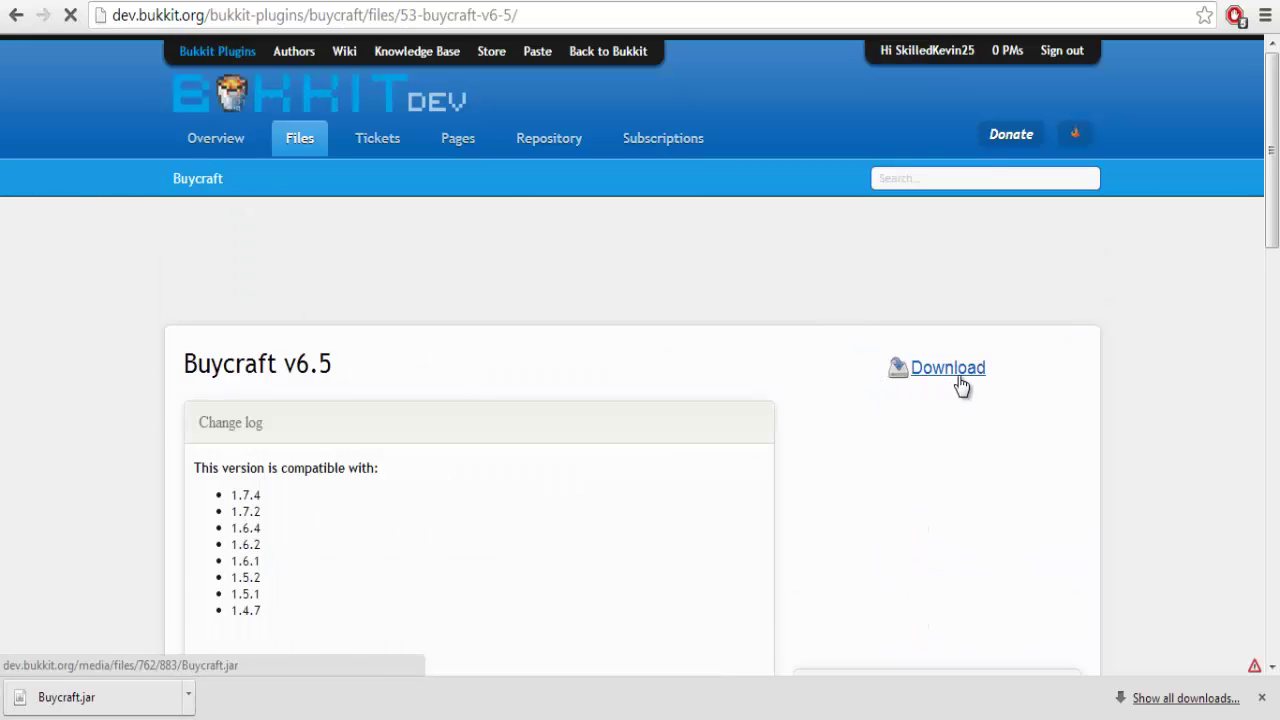
pyautogui.click(16, 16)
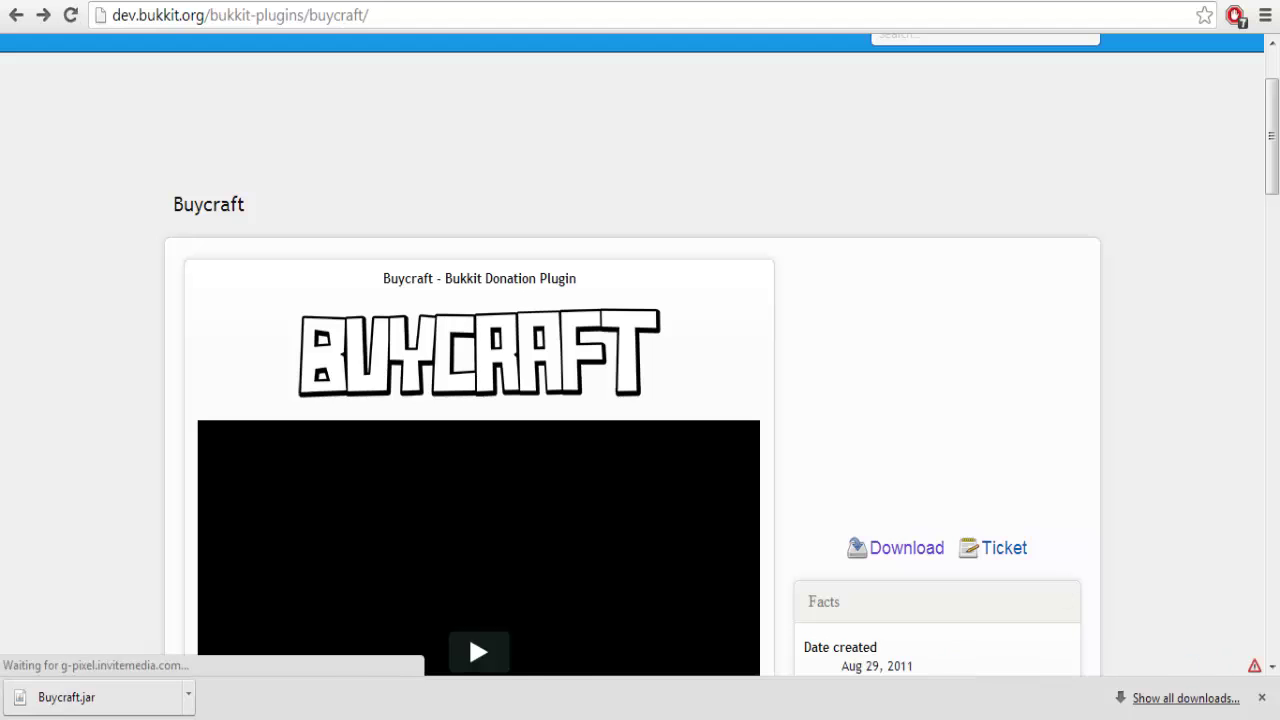
pyautogui.click(606, 3)
# - Log into Multicraft's FTP File Access with the account password
pyautogui.click(540, 3)
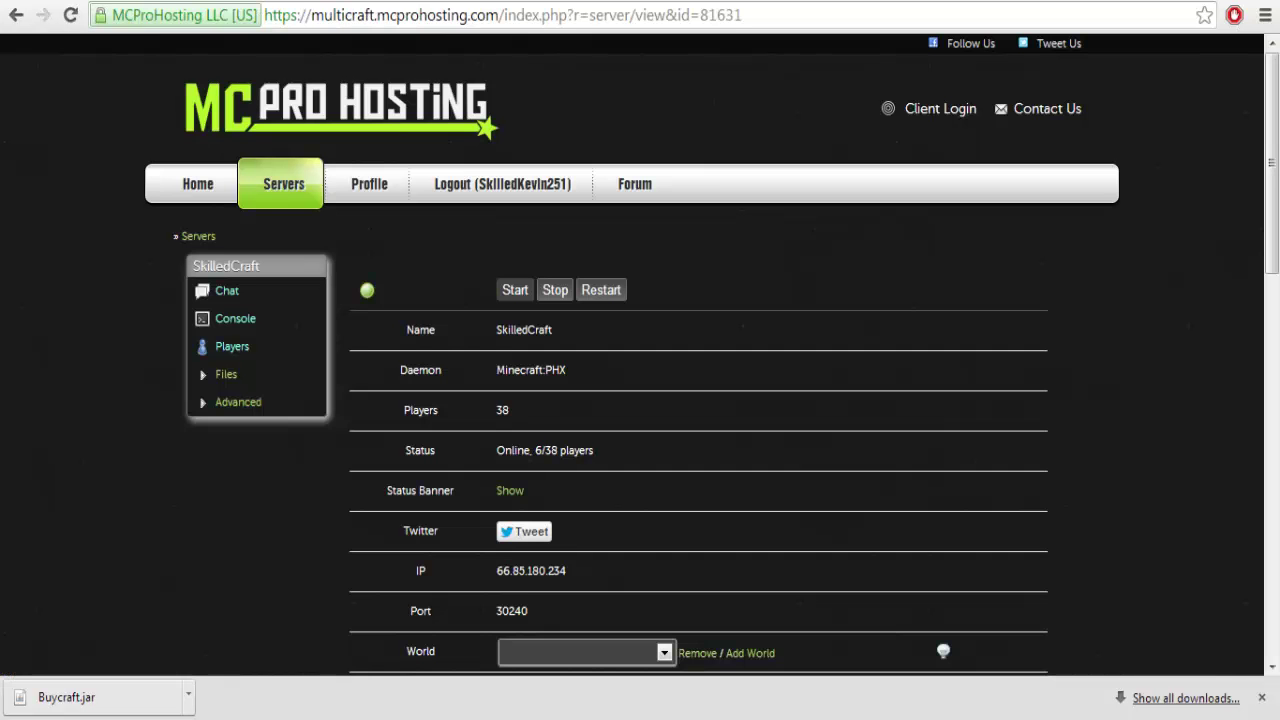
pyautogui.click(222, 378)
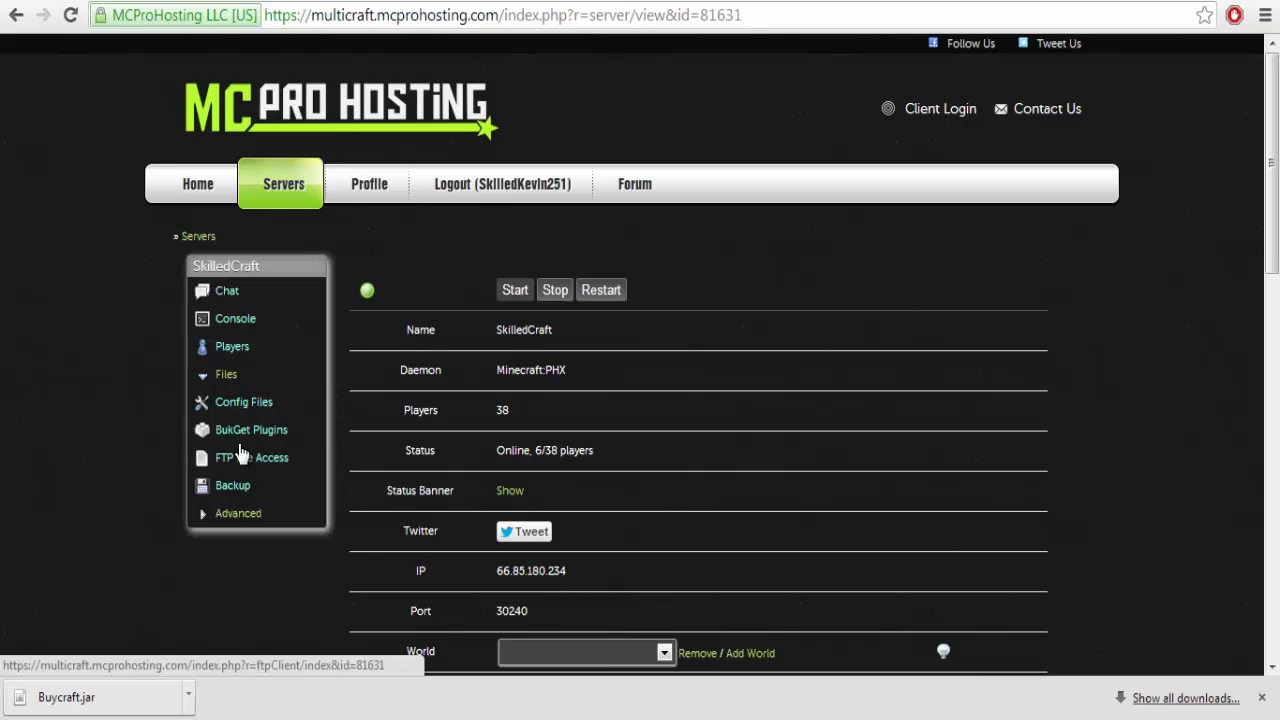
pyautogui.click(232, 460)
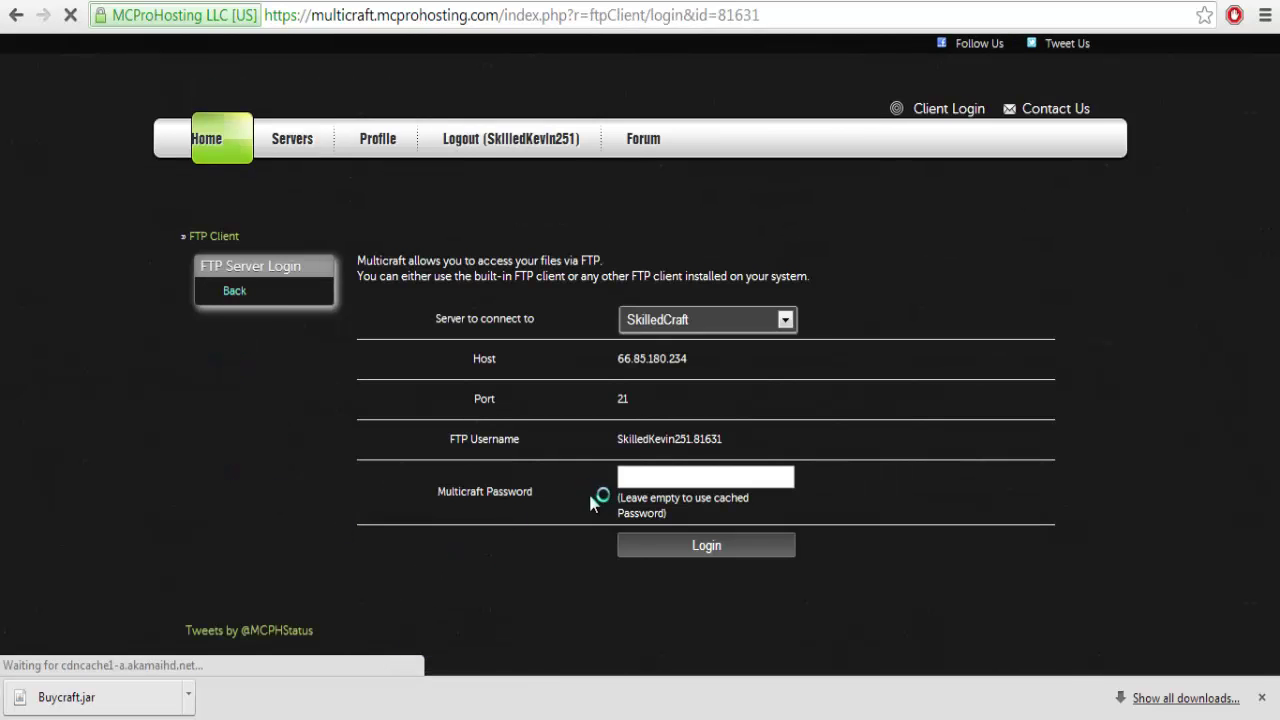
pyautogui.click(723, 471)
pyautogui.write('•••')
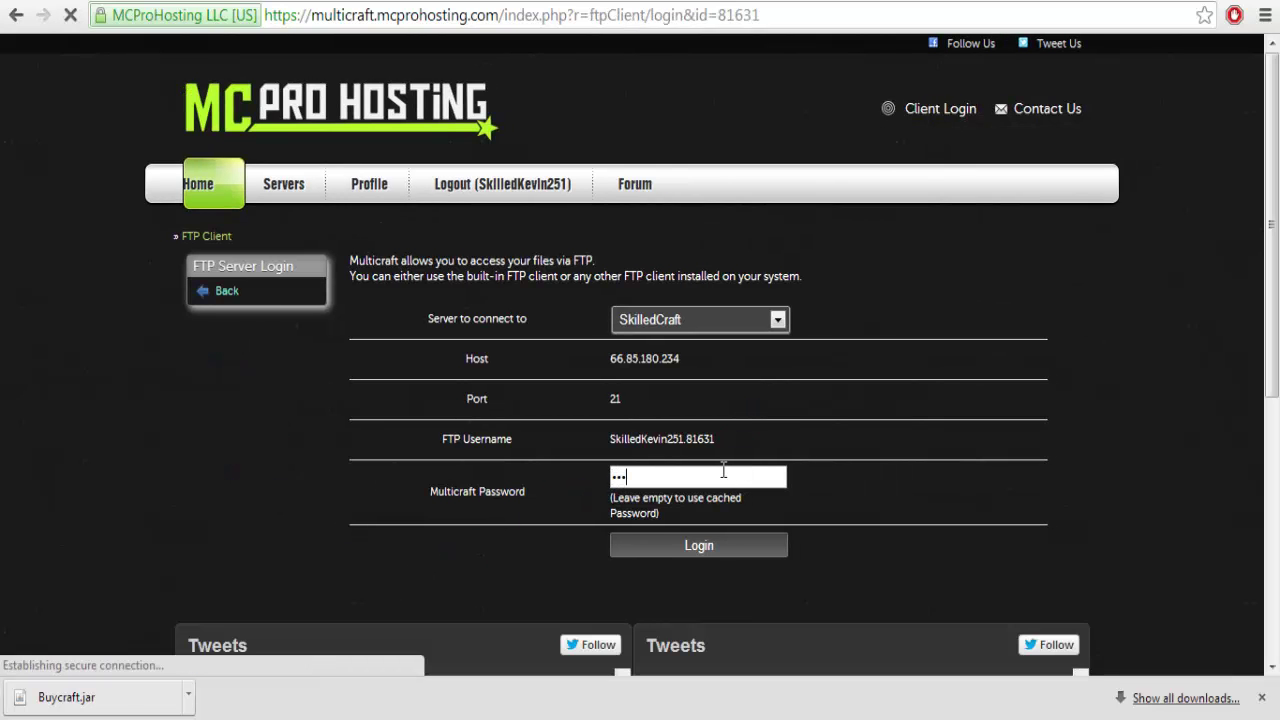
pyautogui.write('••••')
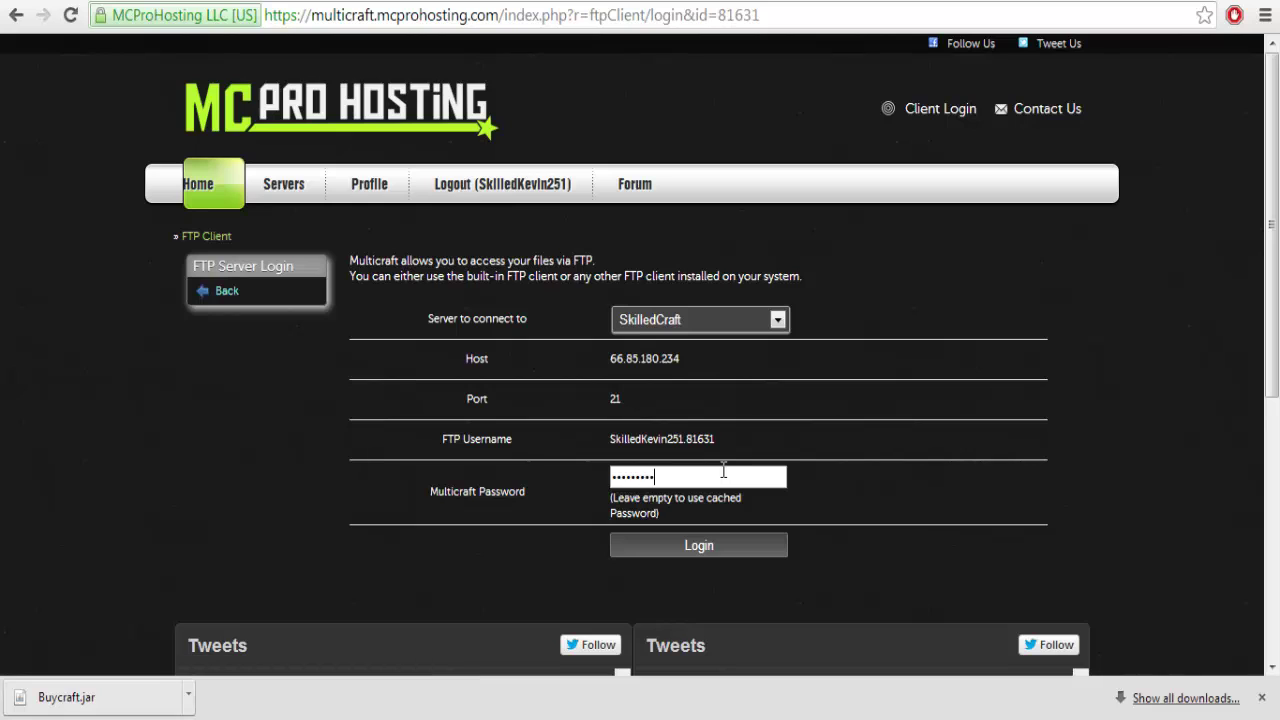
pyautogui.write('••••••')
pyautogui.press('Return')
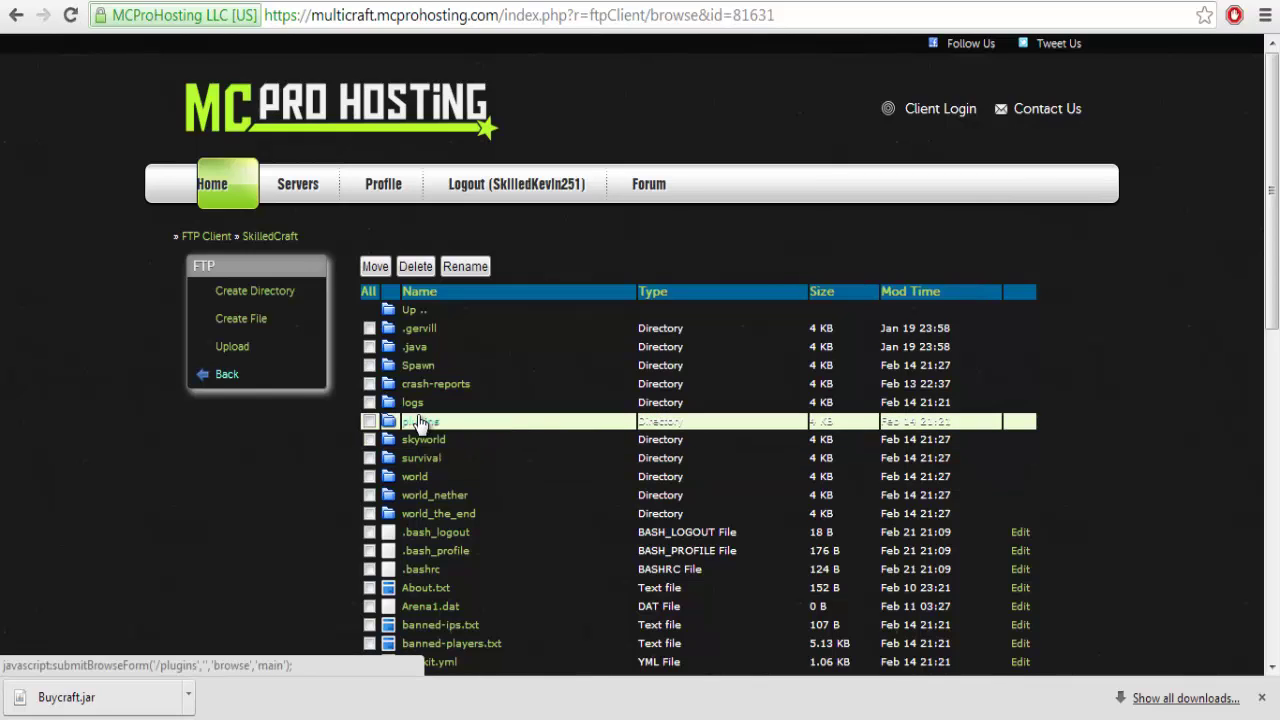
# - Upload Buycraft.jar into the server's plugins folder, then return to the Buycraft webstore
pyautogui.click(420, 421)
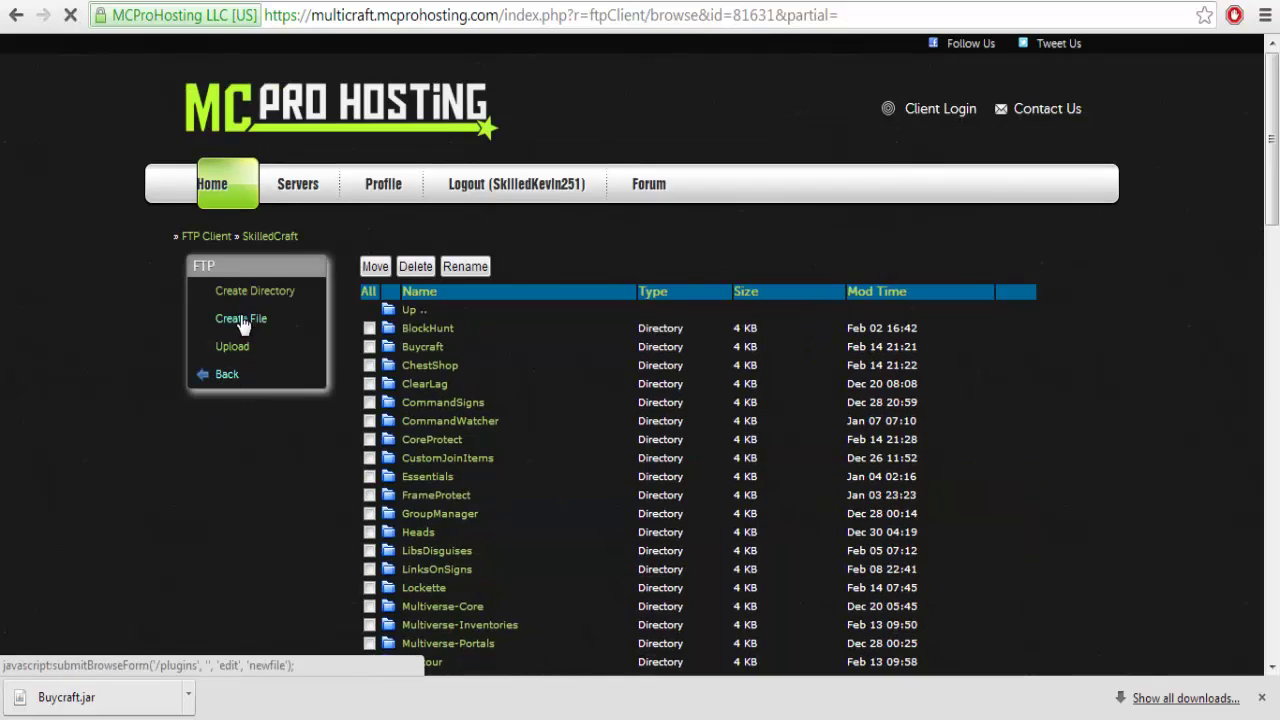
pyautogui.click(220, 350)
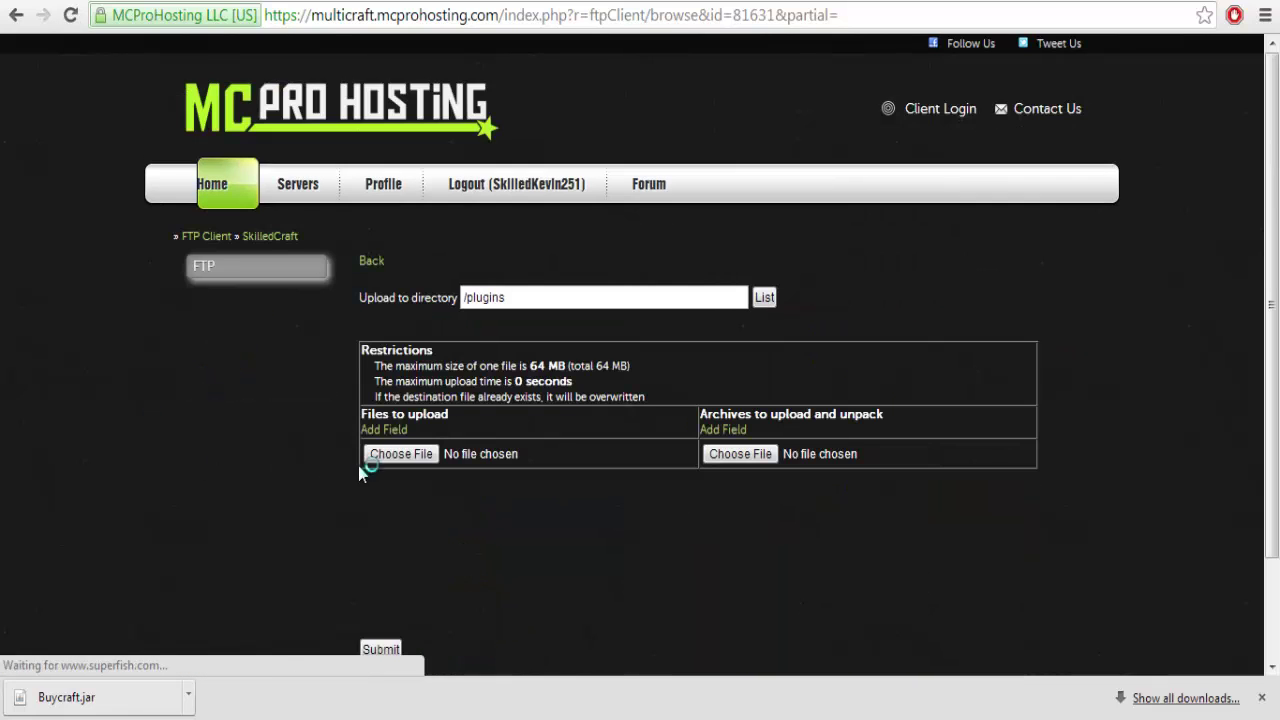
pyautogui.moveTo(168, 668); pyautogui.dragTo(400, 456)
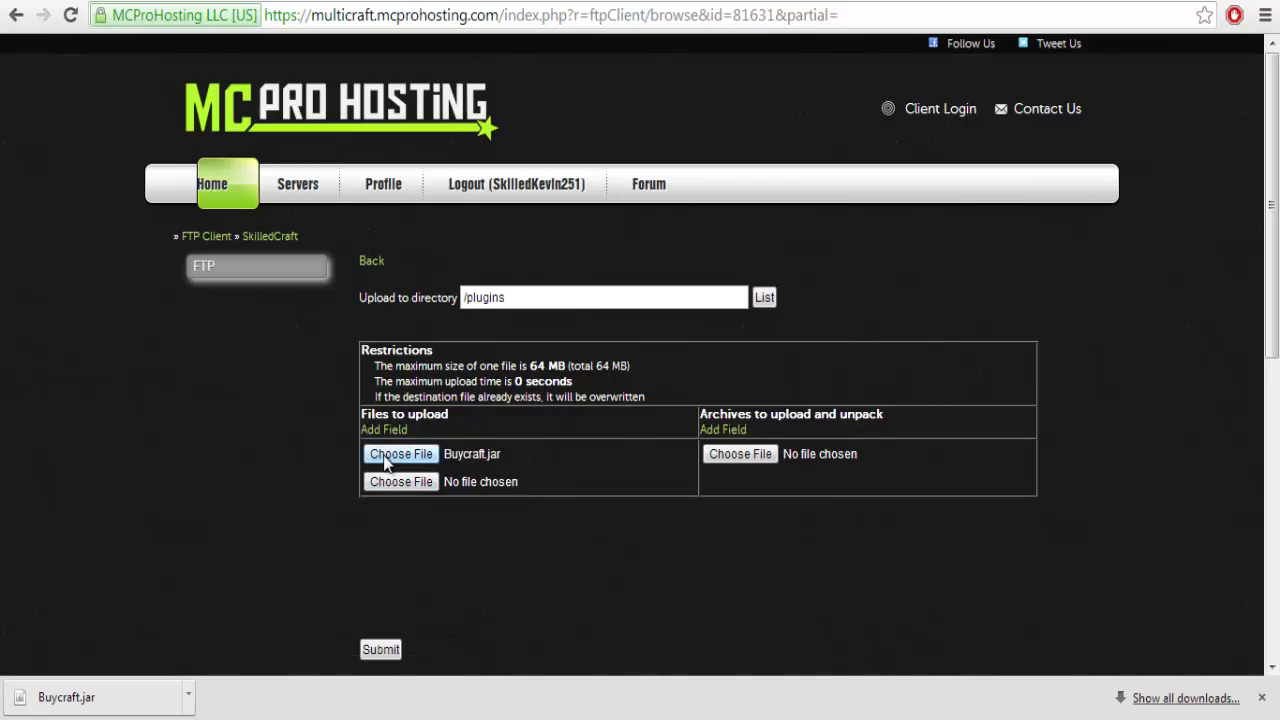
pyautogui.click(371, 261)
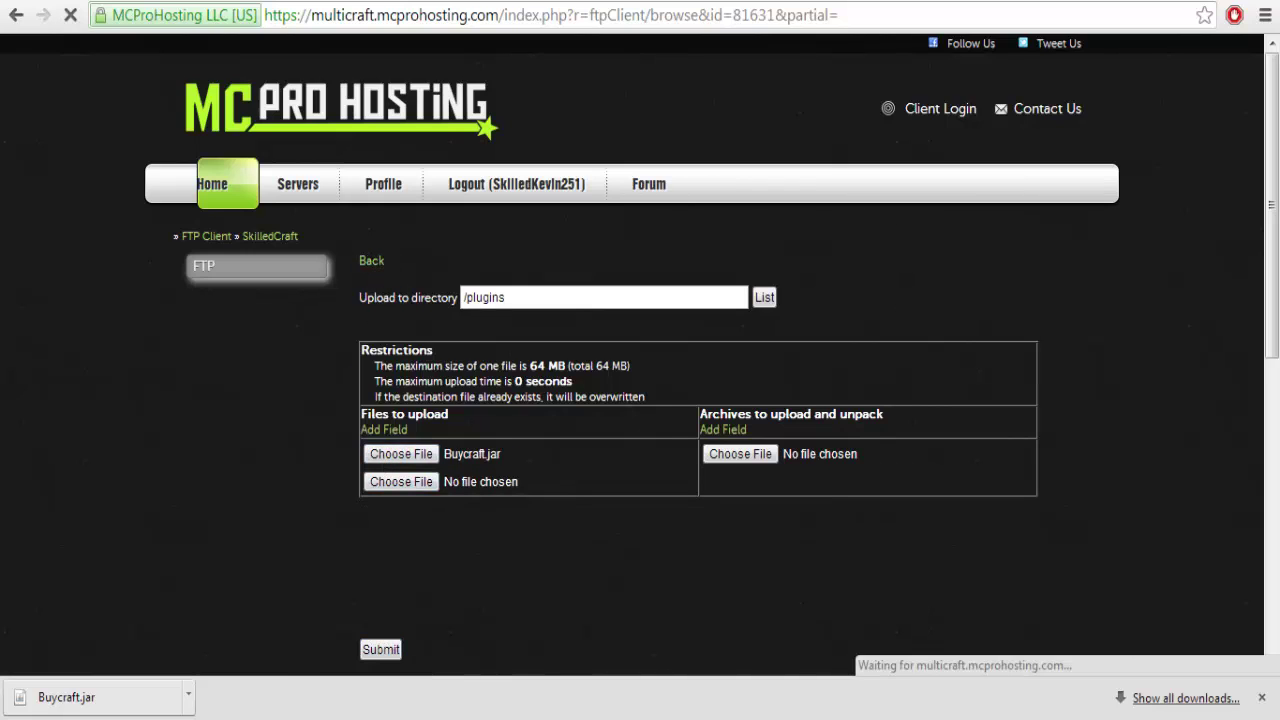
pyautogui.moveTo(199, 719)
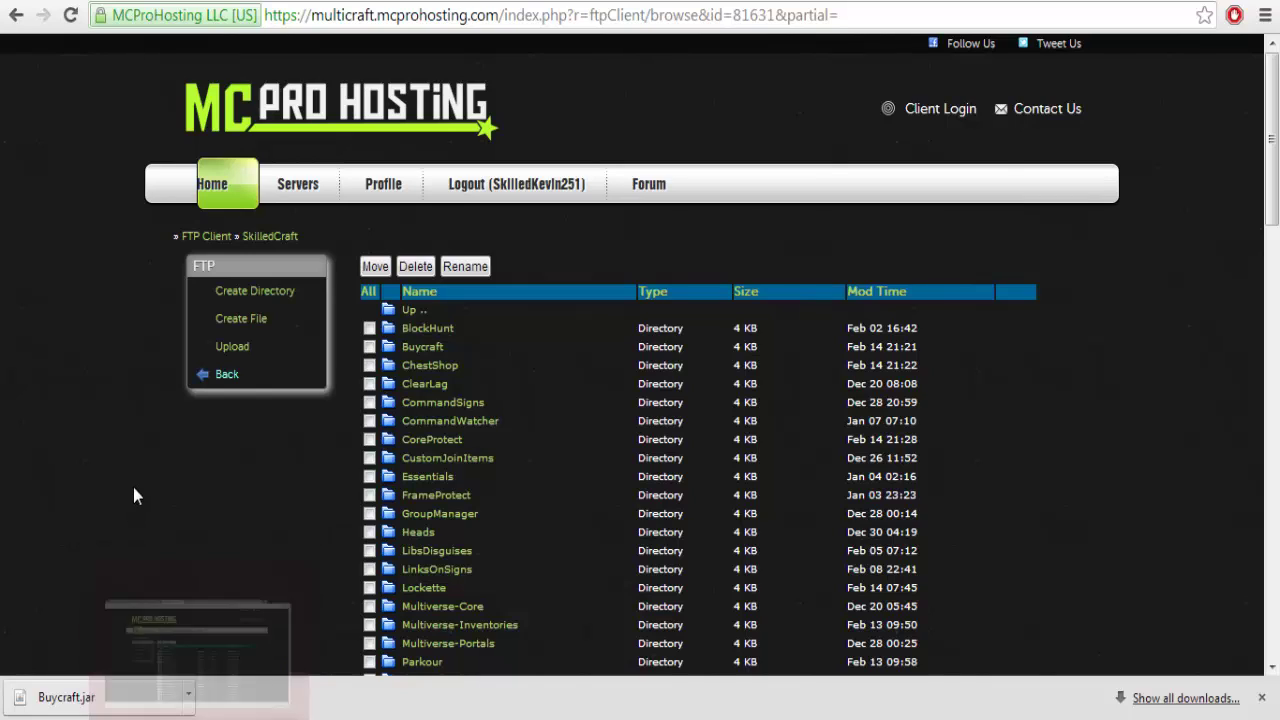
pyautogui.click(433, 367)
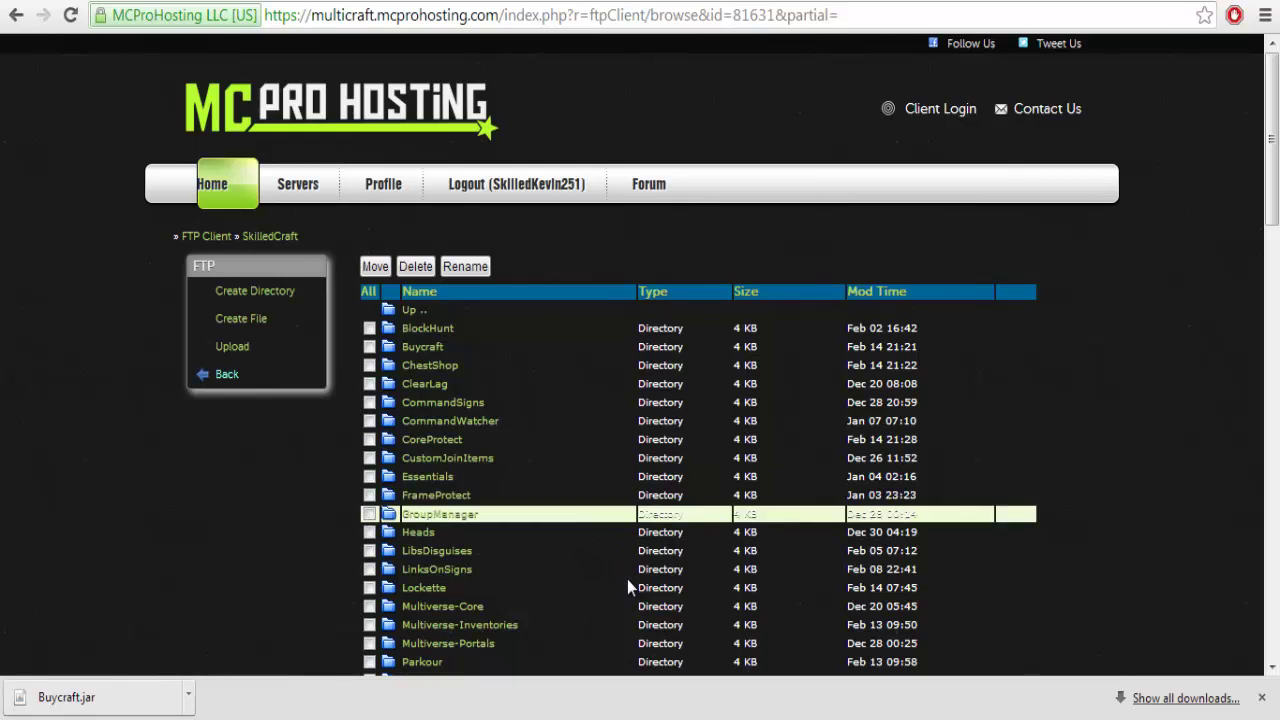
pyautogui.hotkey('ctrl', 'Tab')
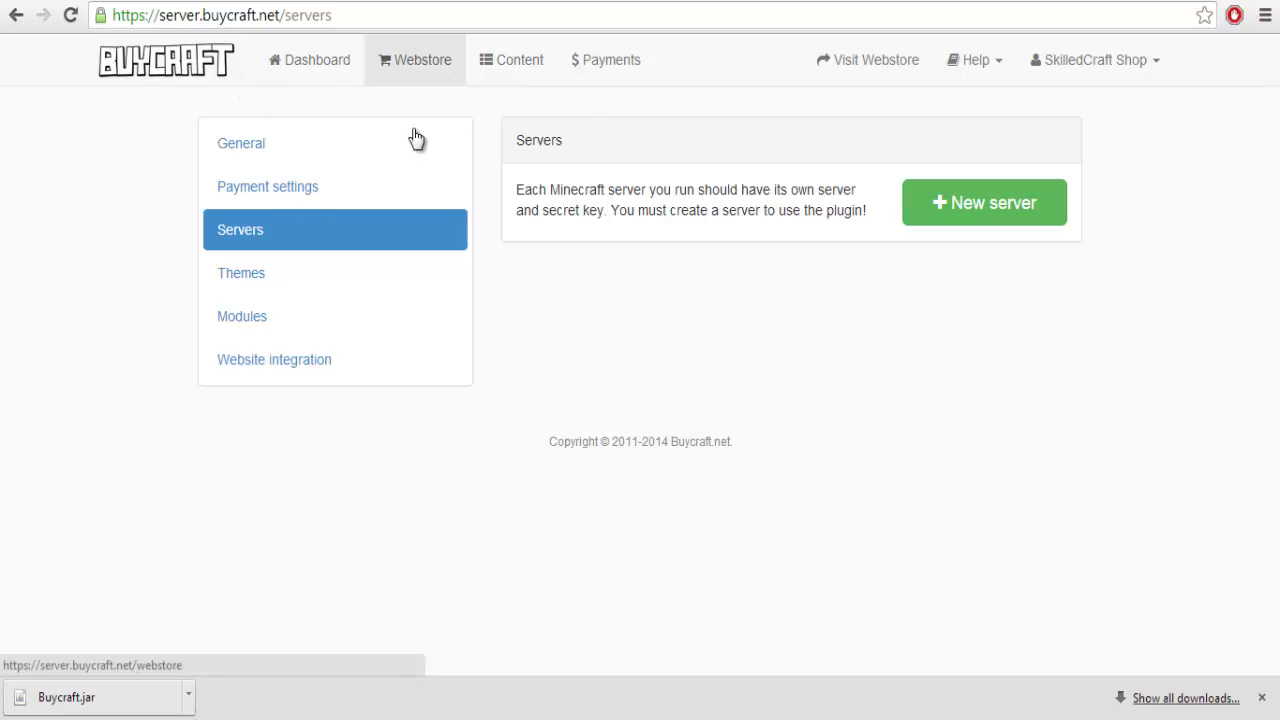
# - Add a new webstore server named SkilledCraft
pyautogui.click(1003, 205)
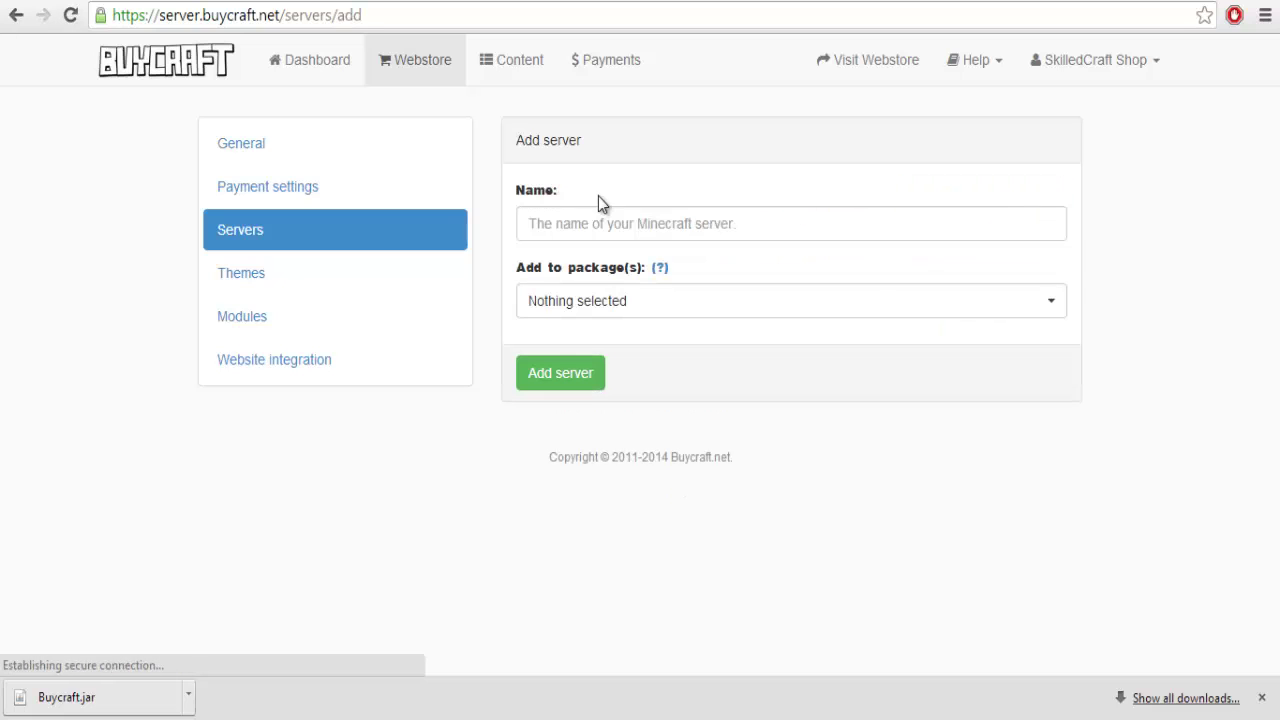
pyautogui.click(591, 222)
pyautogui.write('S')
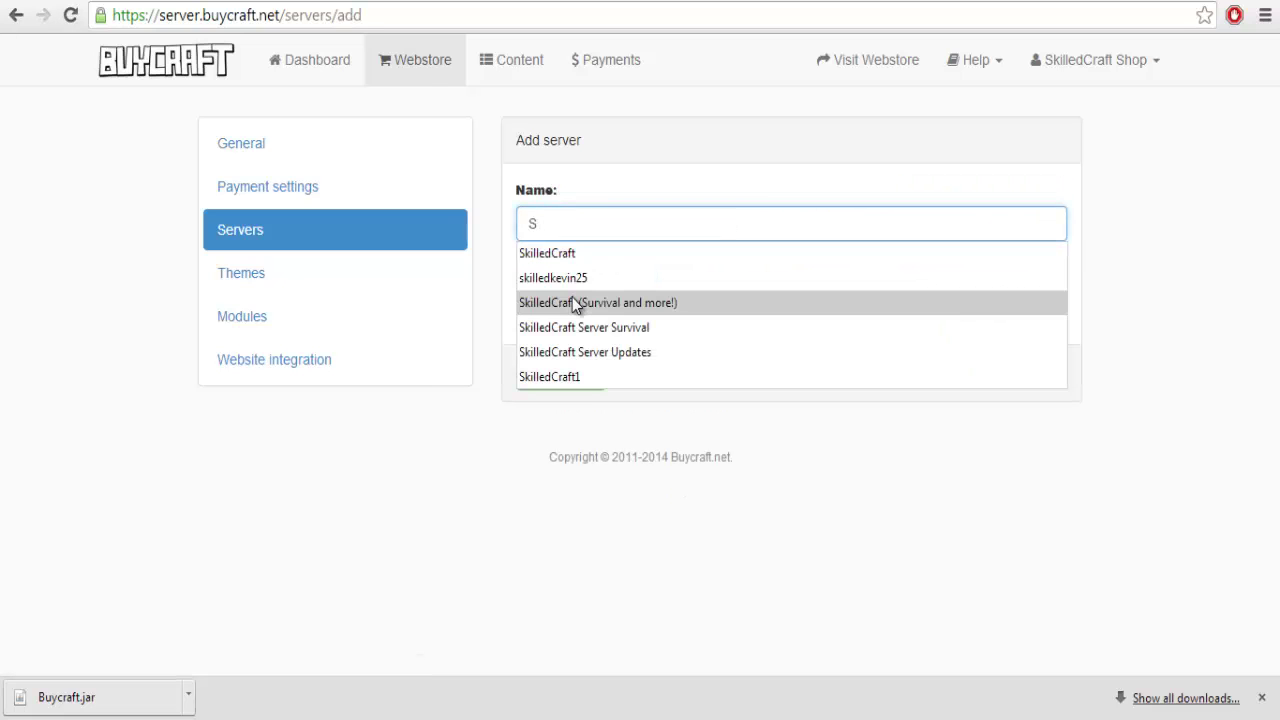
pyautogui.write('killedCraft')
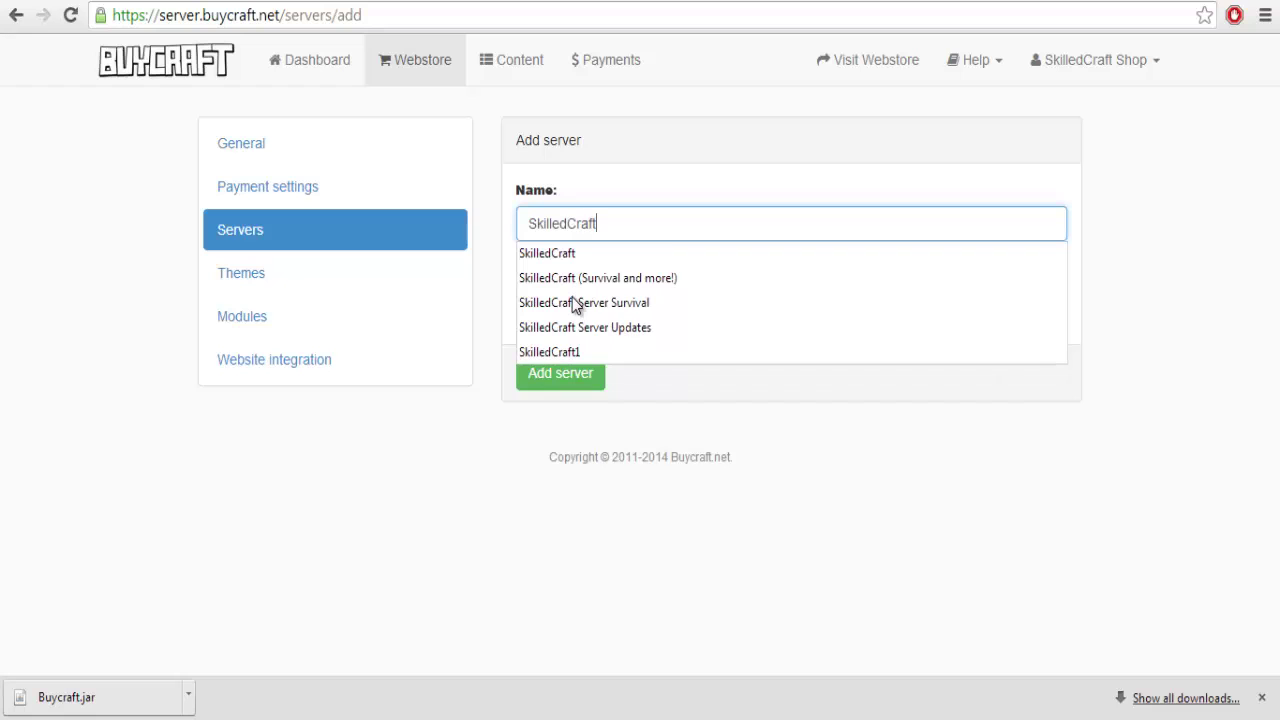
pyautogui.click(780, 551)
pyautogui.click(532, 378)
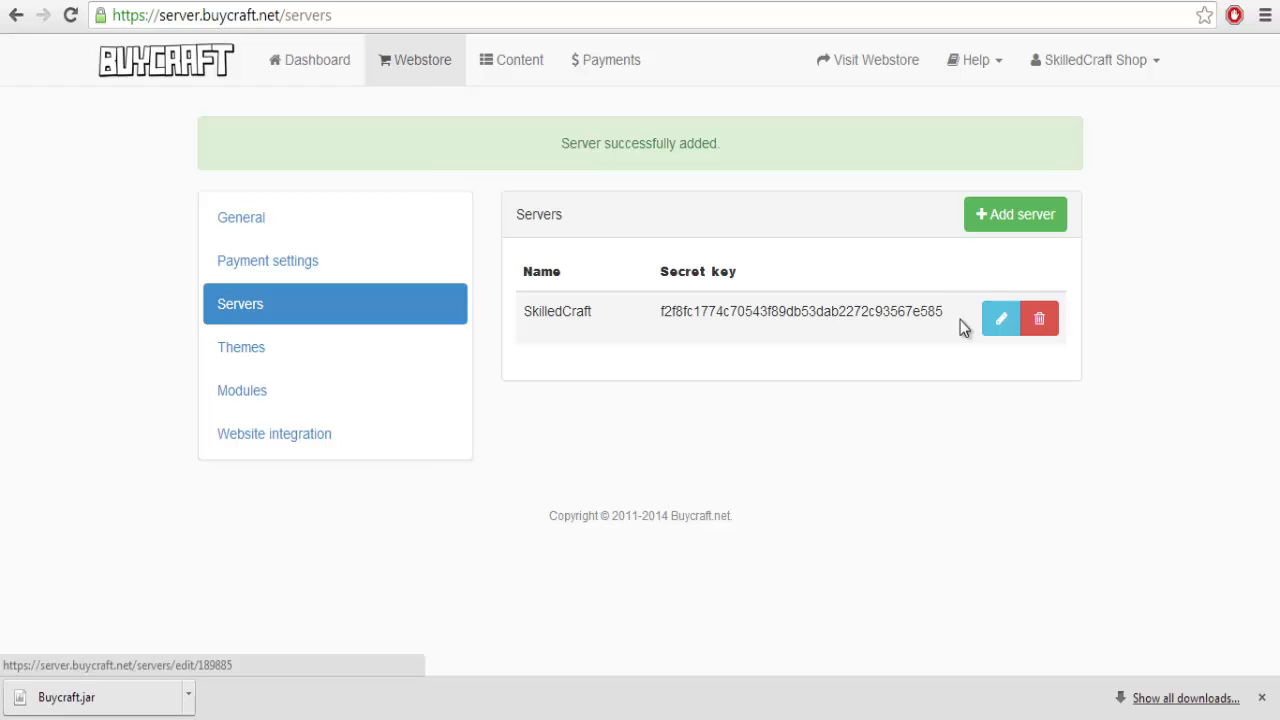
# - Select and copy the SkilledCraft server's secret key
pyautogui.moveTo(955, 318); pyautogui.dragTo(658, 337)
pyautogui.rightClick(676, 318)
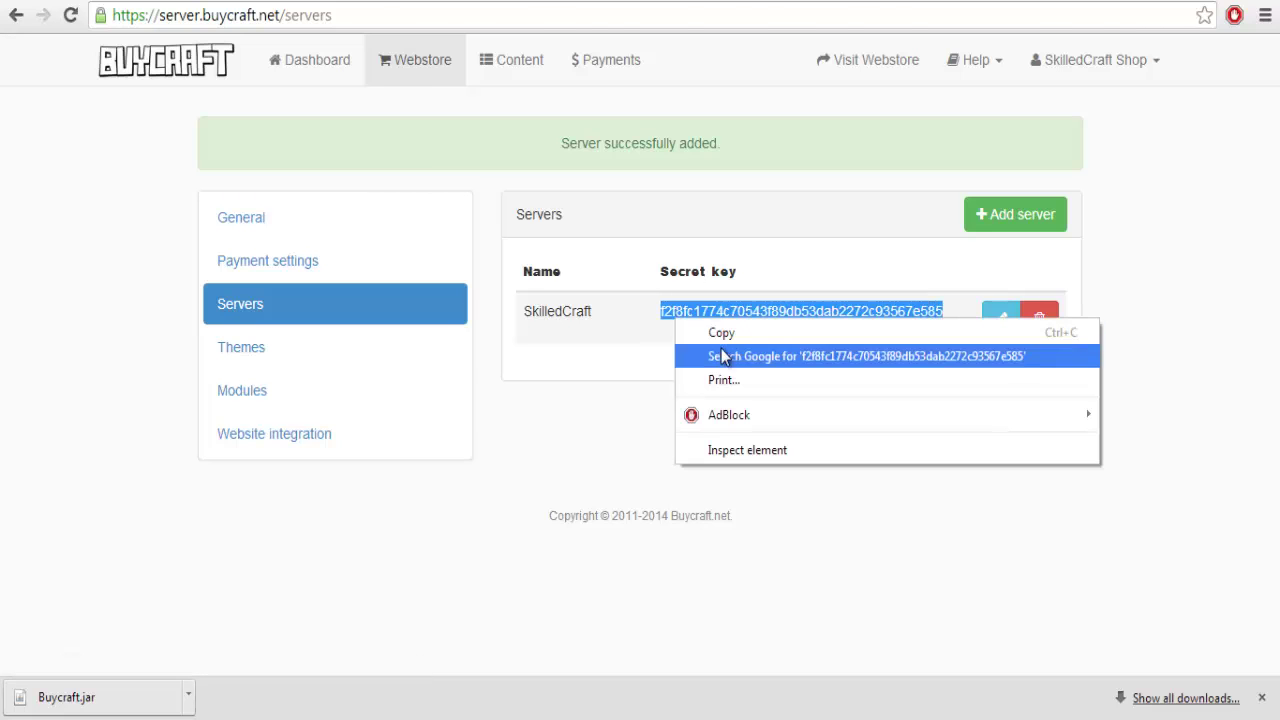
pyautogui.click(721, 355)
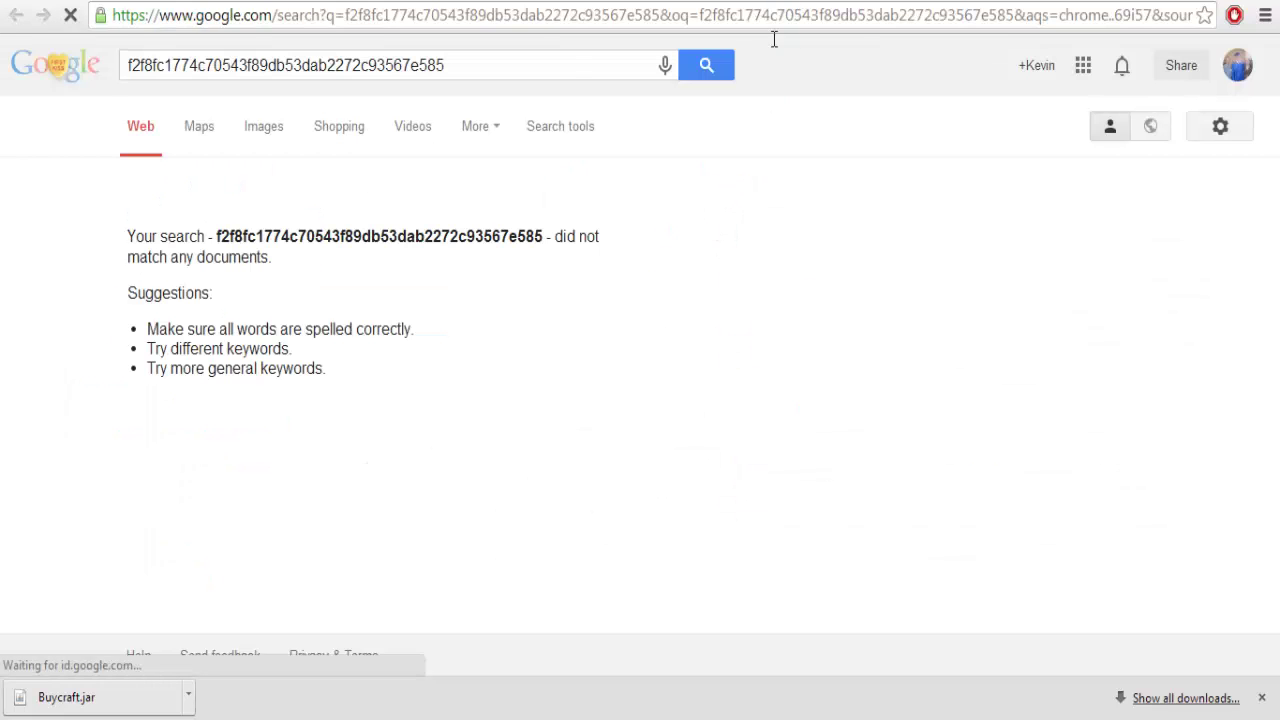
pyautogui.hotkey('ctrl', 'w')
pyautogui.rightClick(800, 306)
pyautogui.click(829, 326)
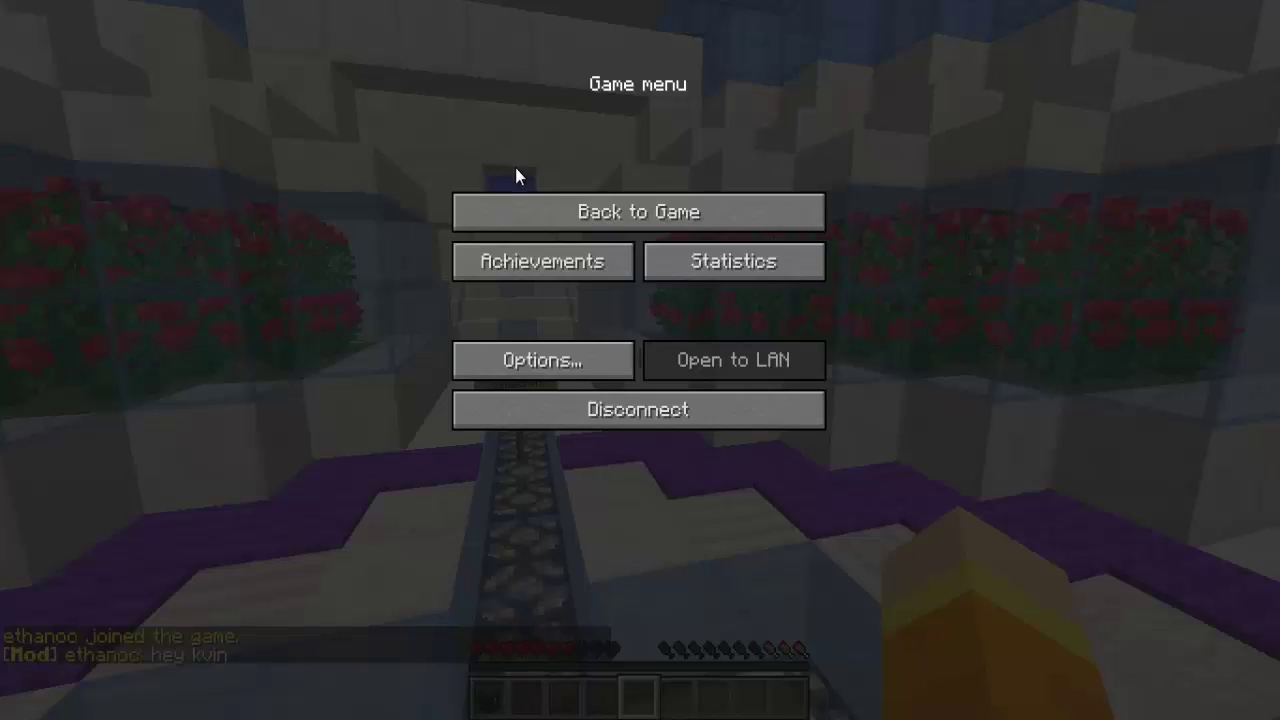
# - Resume Minecraft and send the pasted secret key in chat
pyautogui.press('Escape')
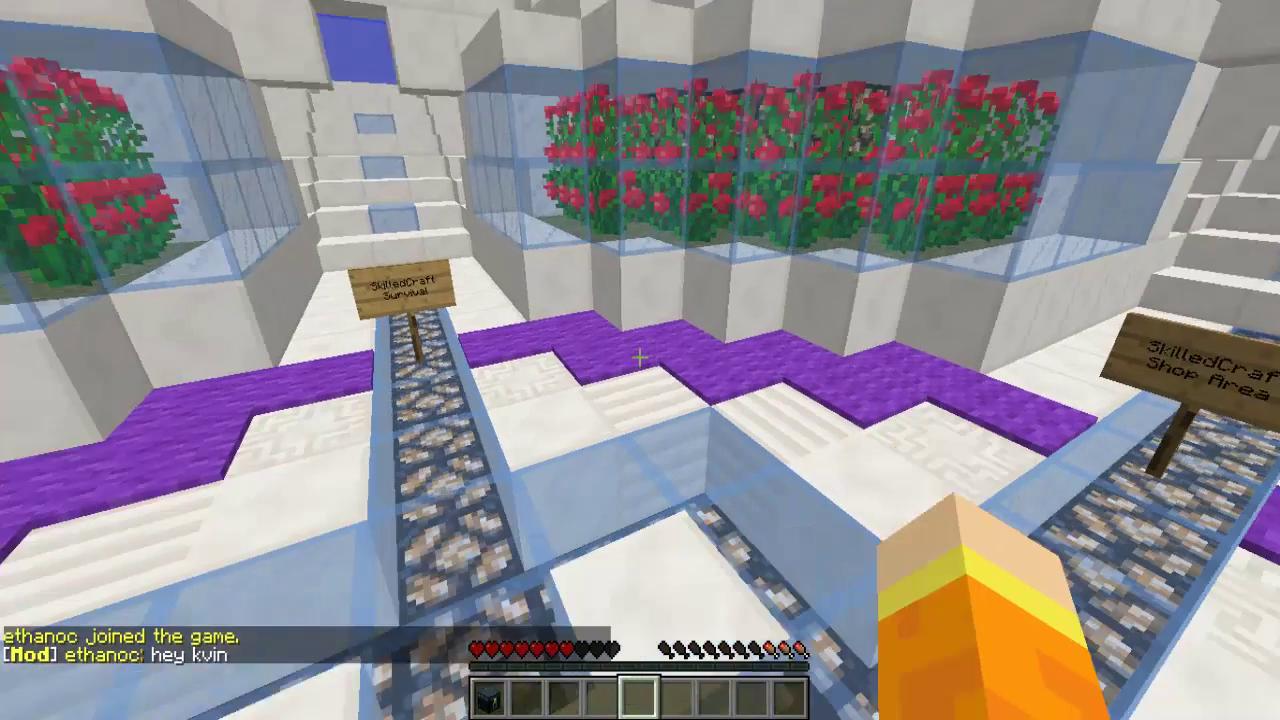
pyautogui.press('/')
pyautogui.hotkey('ctrl', 'v')
pyautogui.press('Return')
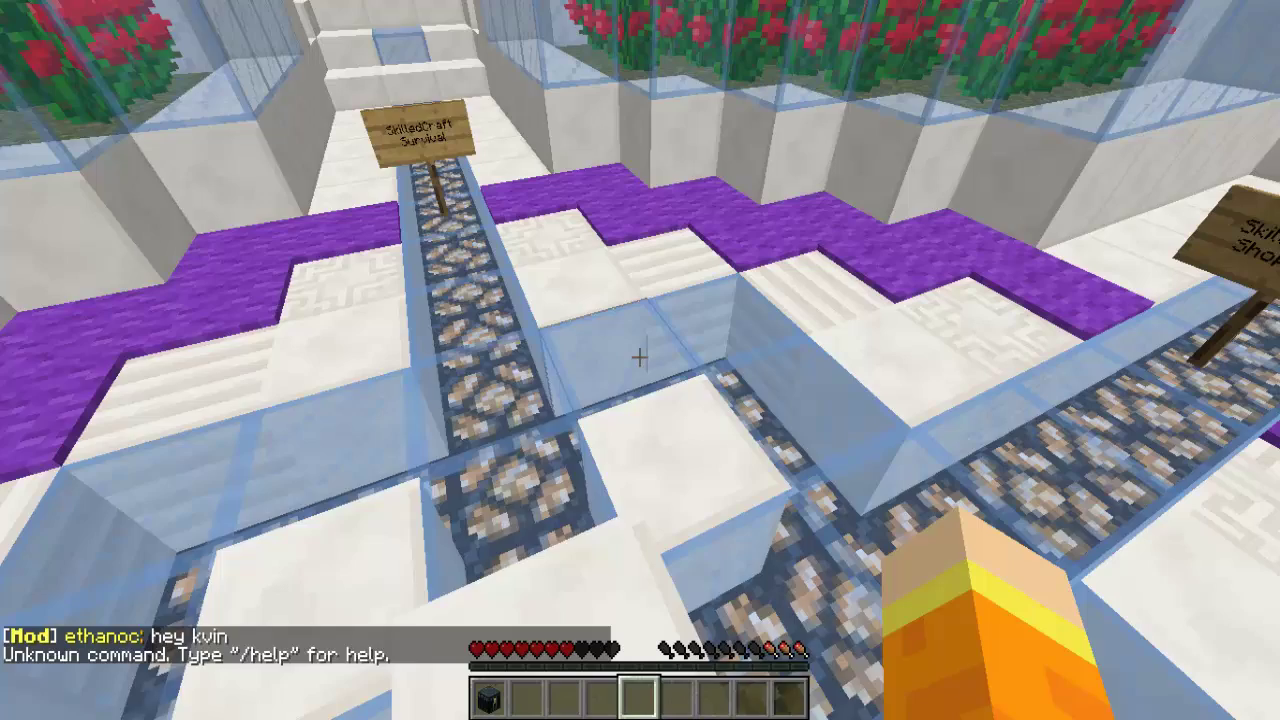
# - Run /buy v, /buy help and /buy, which report the invalid secret key
pyautogui.press('/')
pyautogui.write('buy v')
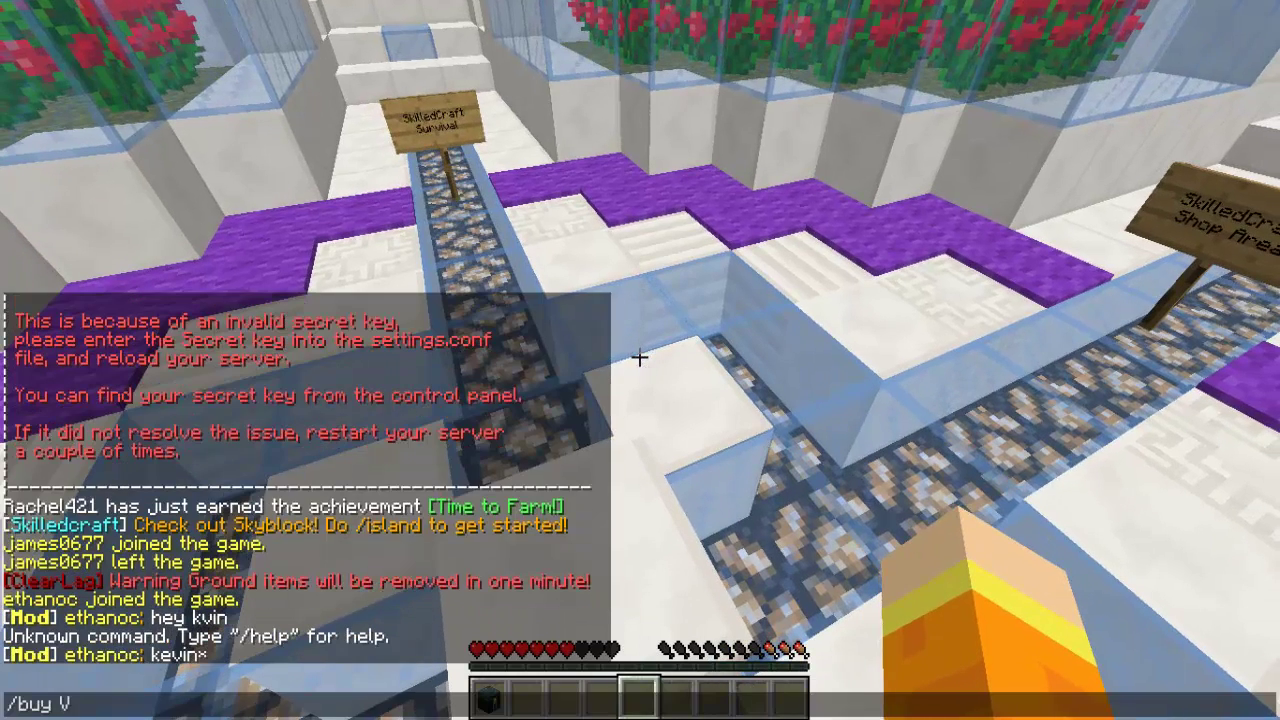
pyautogui.press('Return')
pyautogui.press('/')
pyautogui.write('buy help')
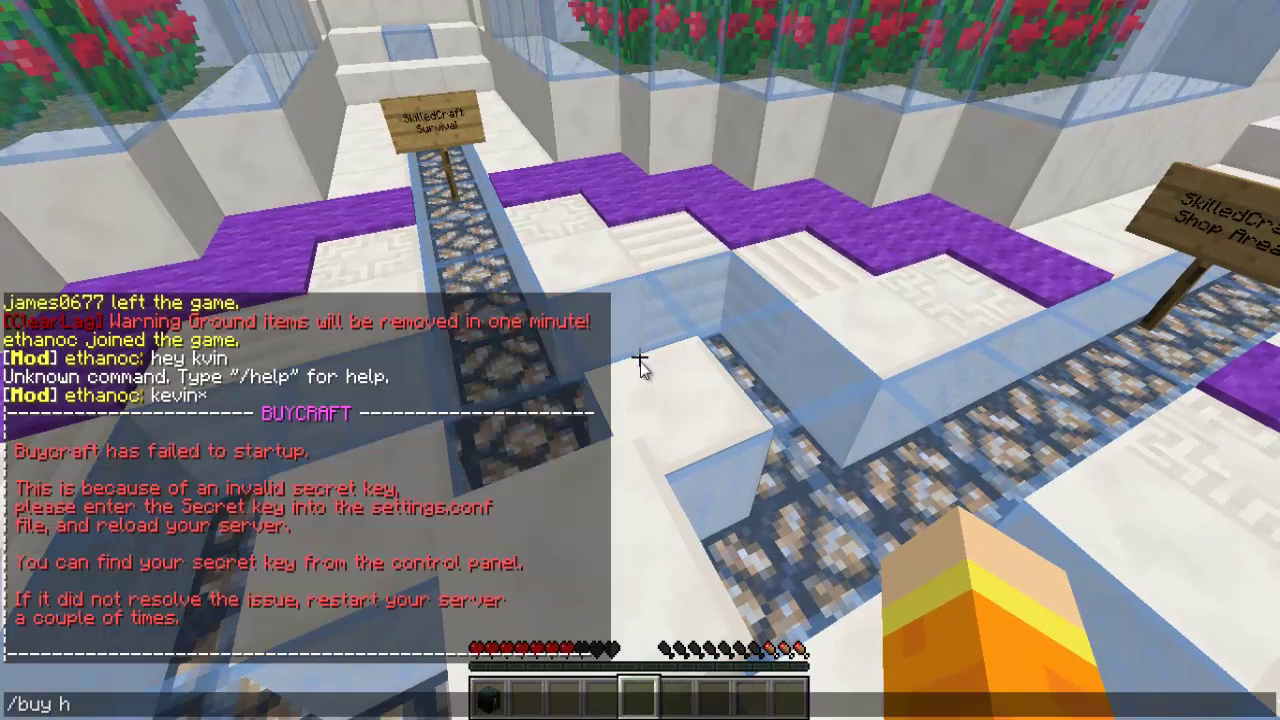
pyautogui.press('Return')
pyautogui.press('/')
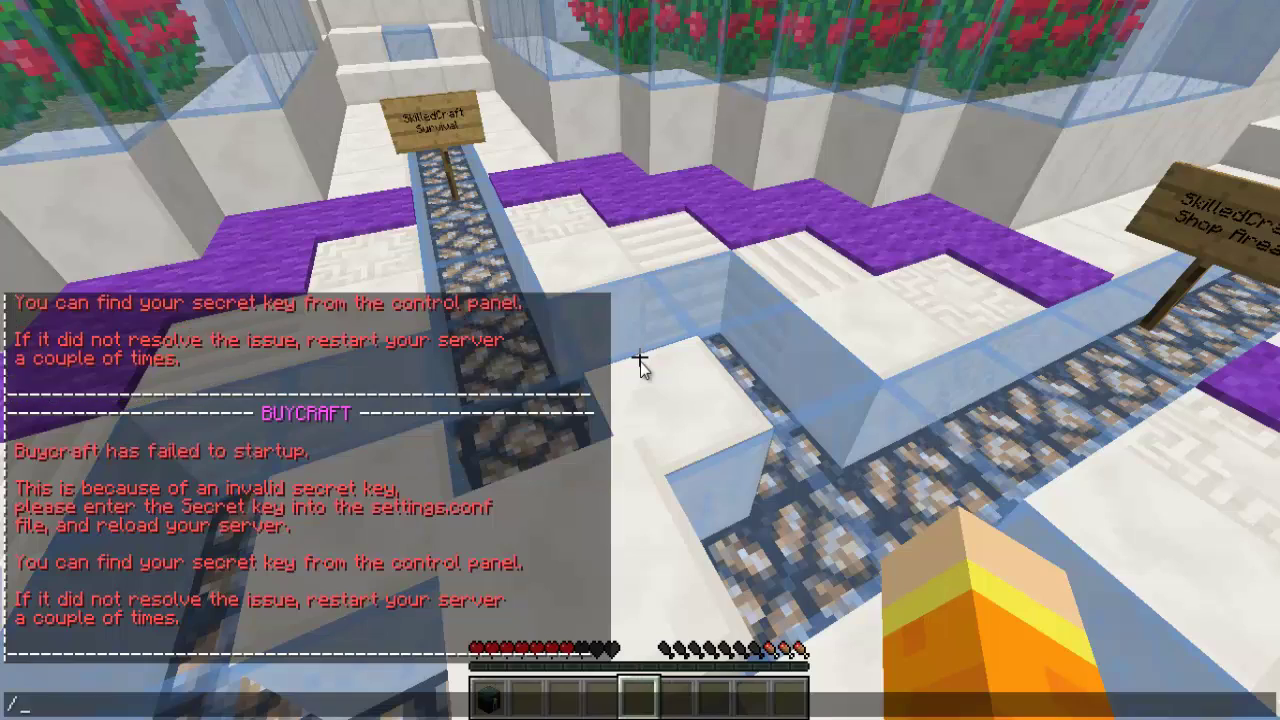
pyautogui.write('buy')
pyautogui.press('Return')
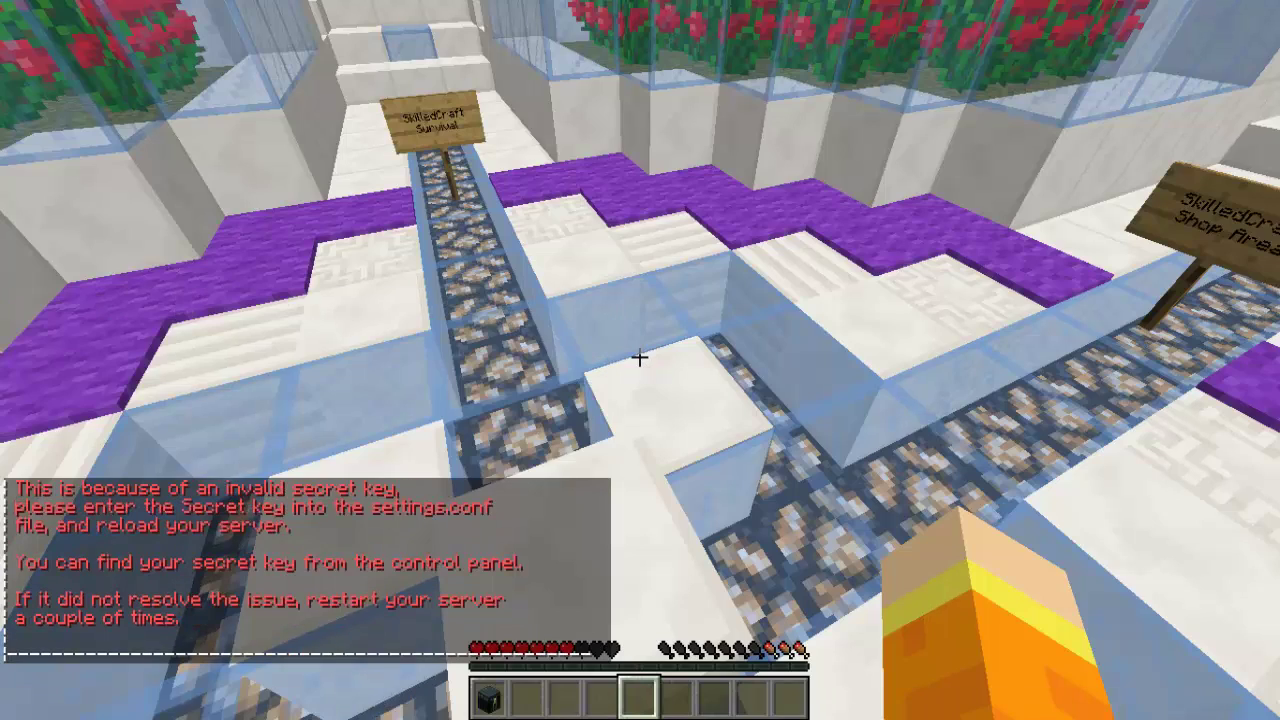
# - Dismiss chat and leave Minecraft through the game menu
pyautogui.press('/')
pyautogui.write('buy')
pyautogui.press('Return')
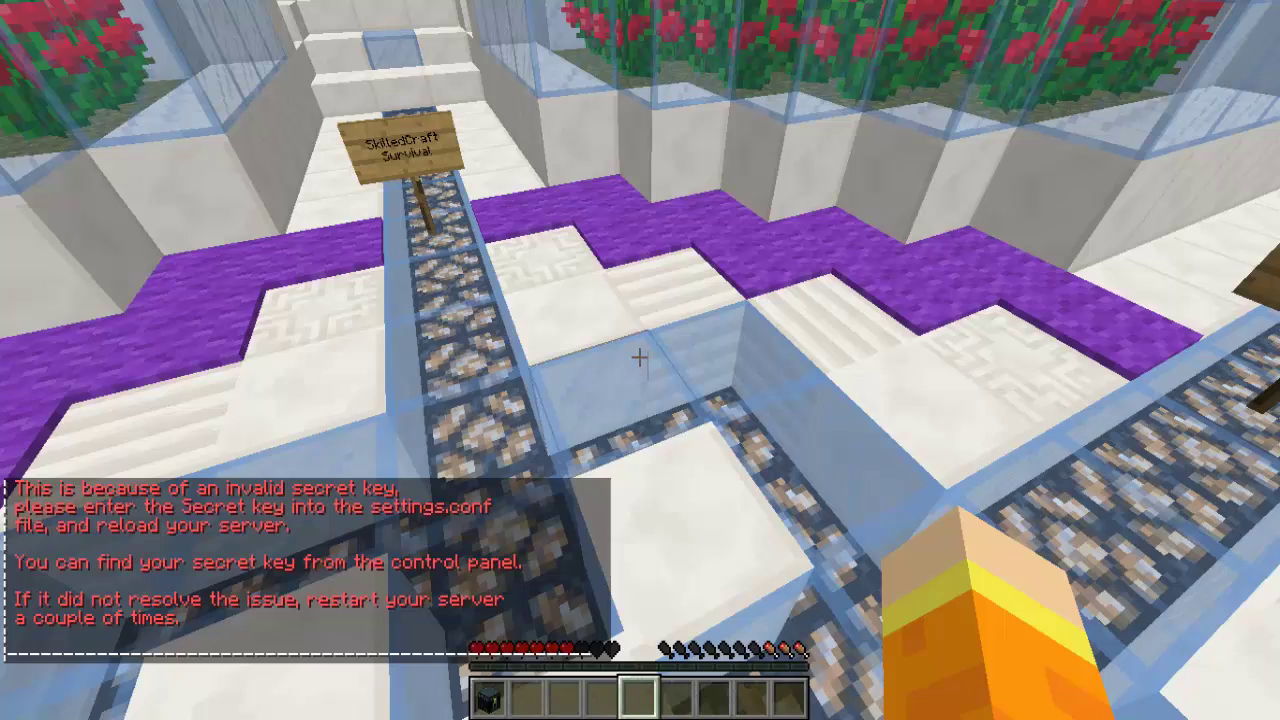
pyautogui.press('Escape')
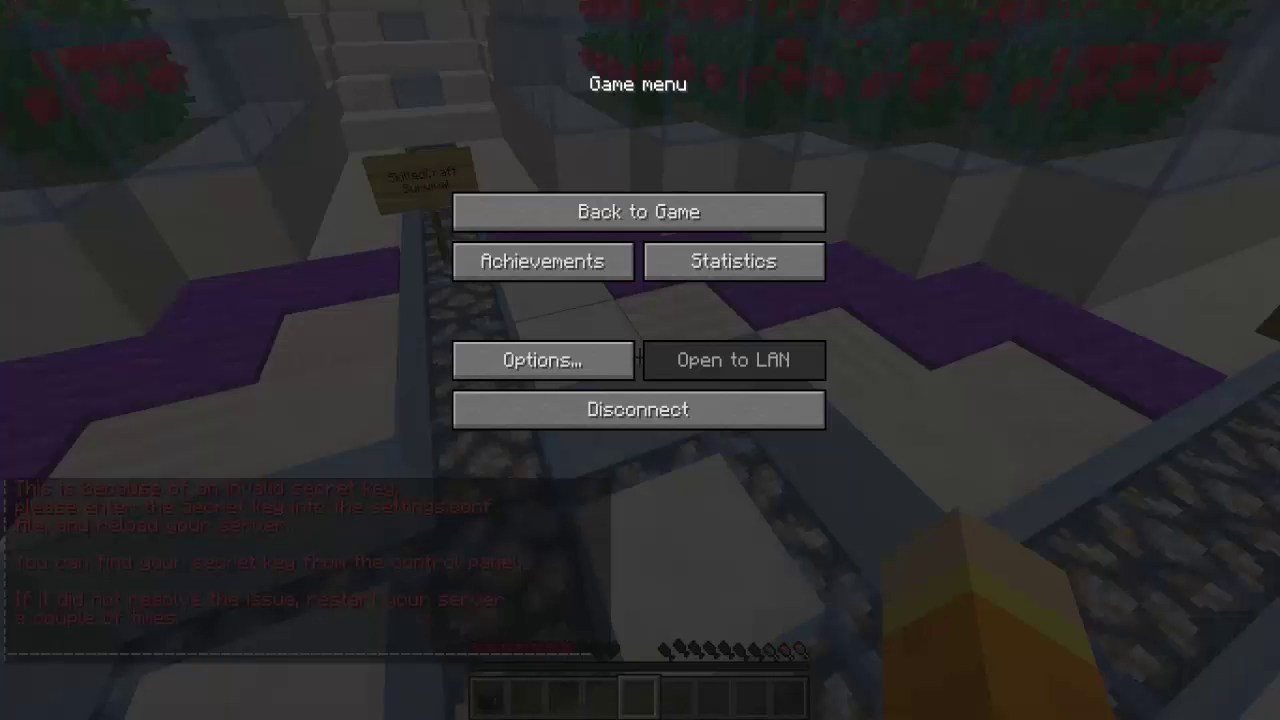
pyautogui.click(1191, 651)
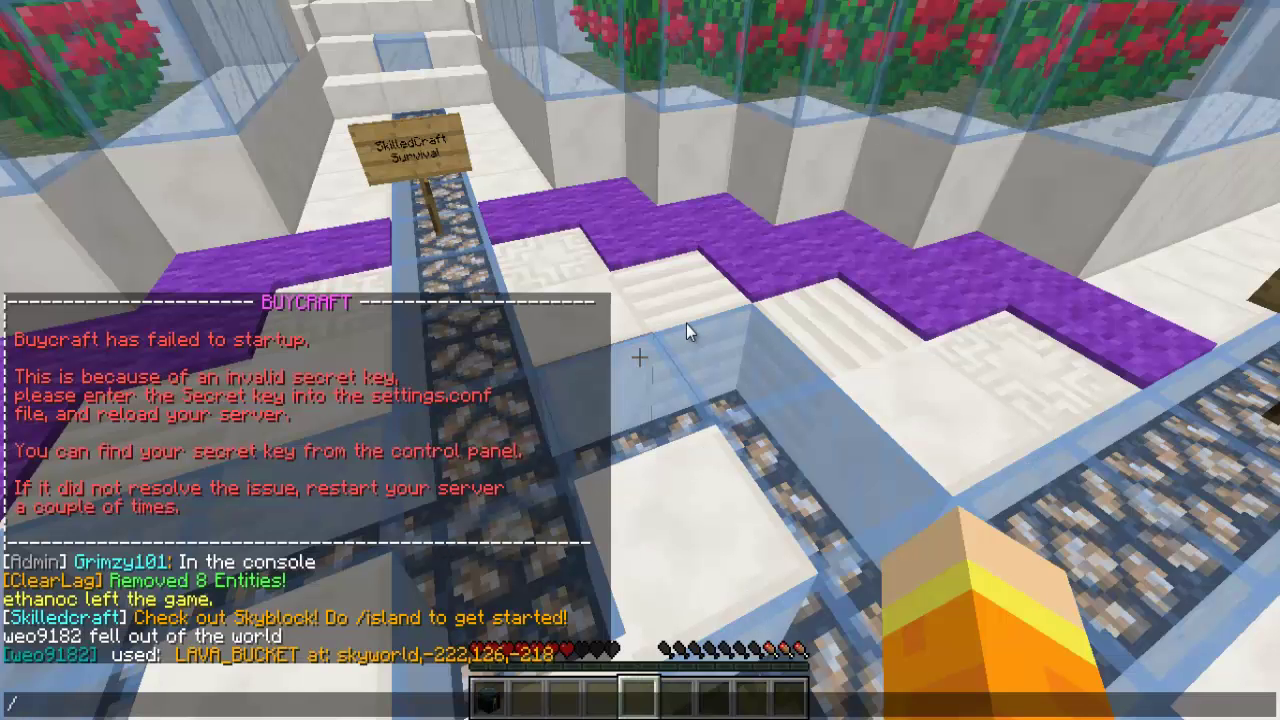
# - Run /buycraft secret with the pasted key, then /buycraft to confirm authentication
pyautogui.write('vy')
pyautogui.write('buycraft secret')
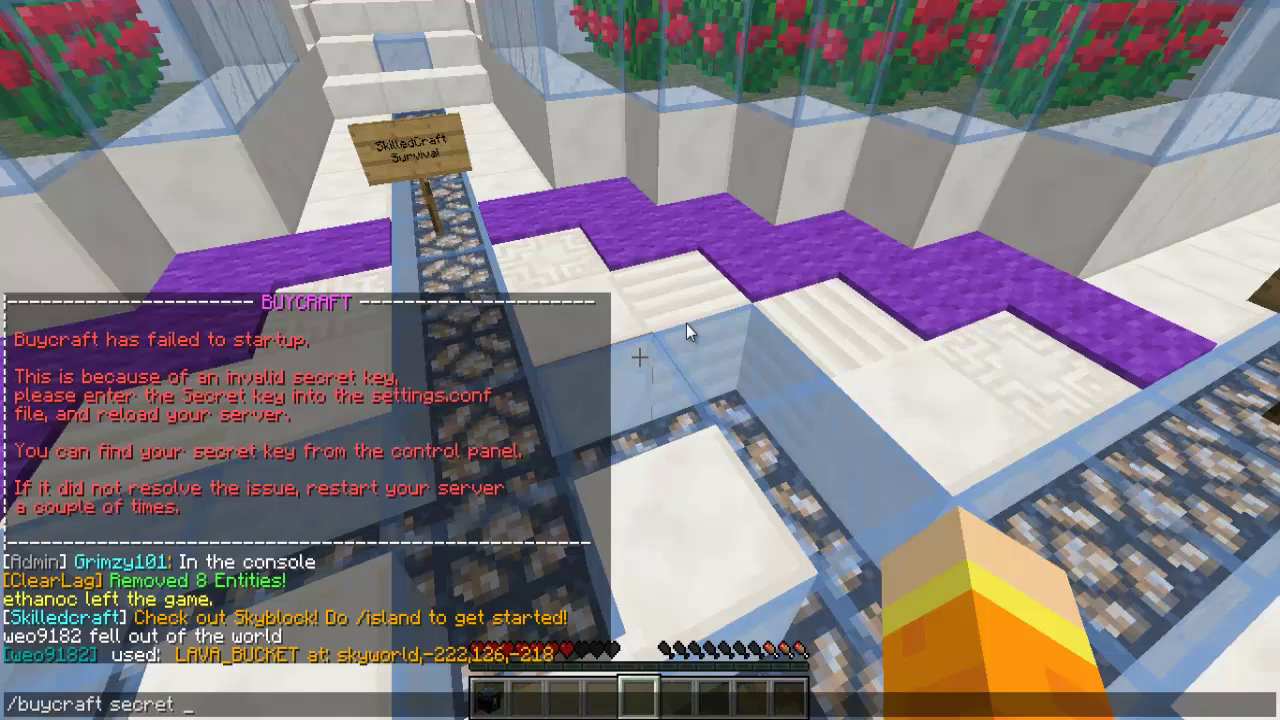
pyautogui.hotkey('ctrl', 'v')
pyautogui.press('Return')
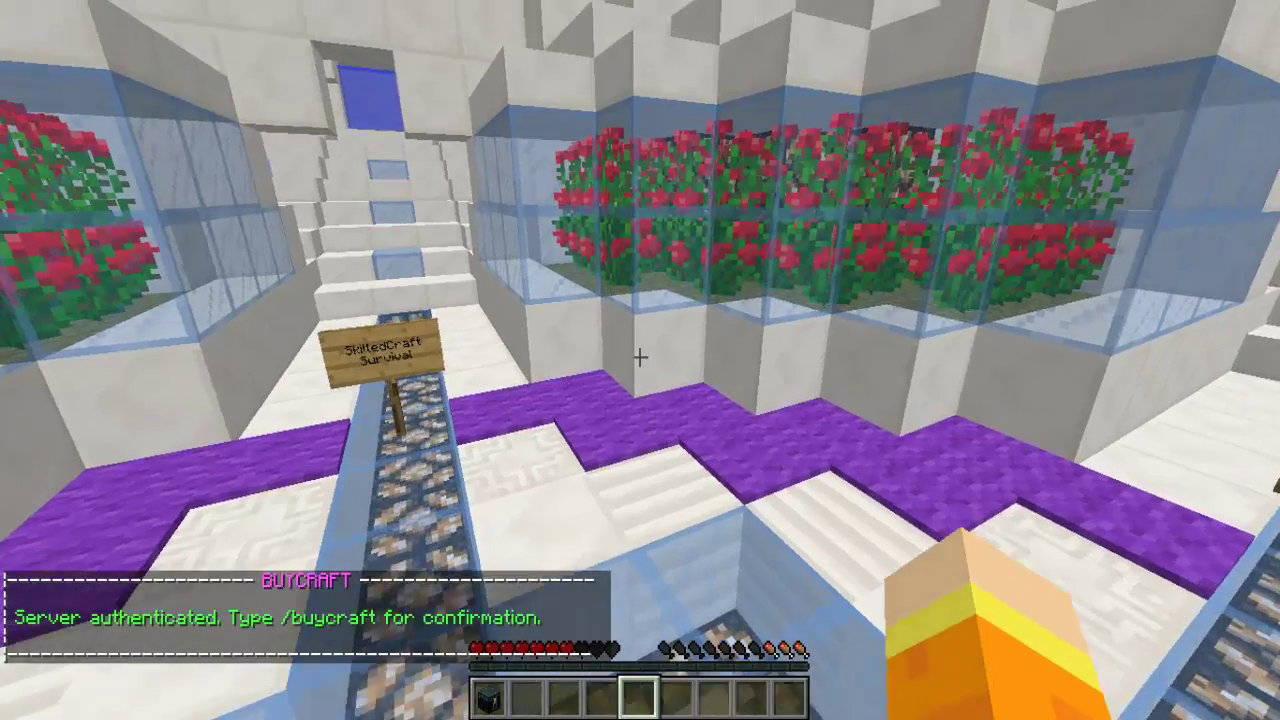
pyautogui.press('w')
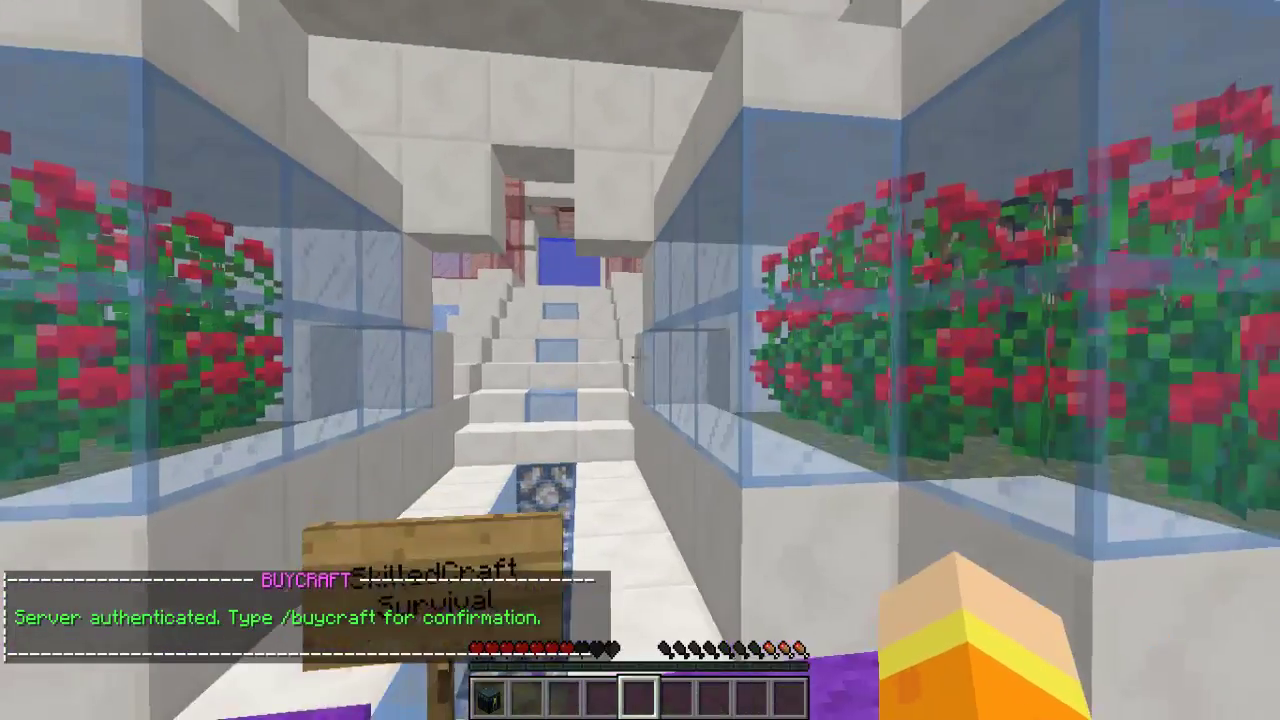
pyautogui.press('w')
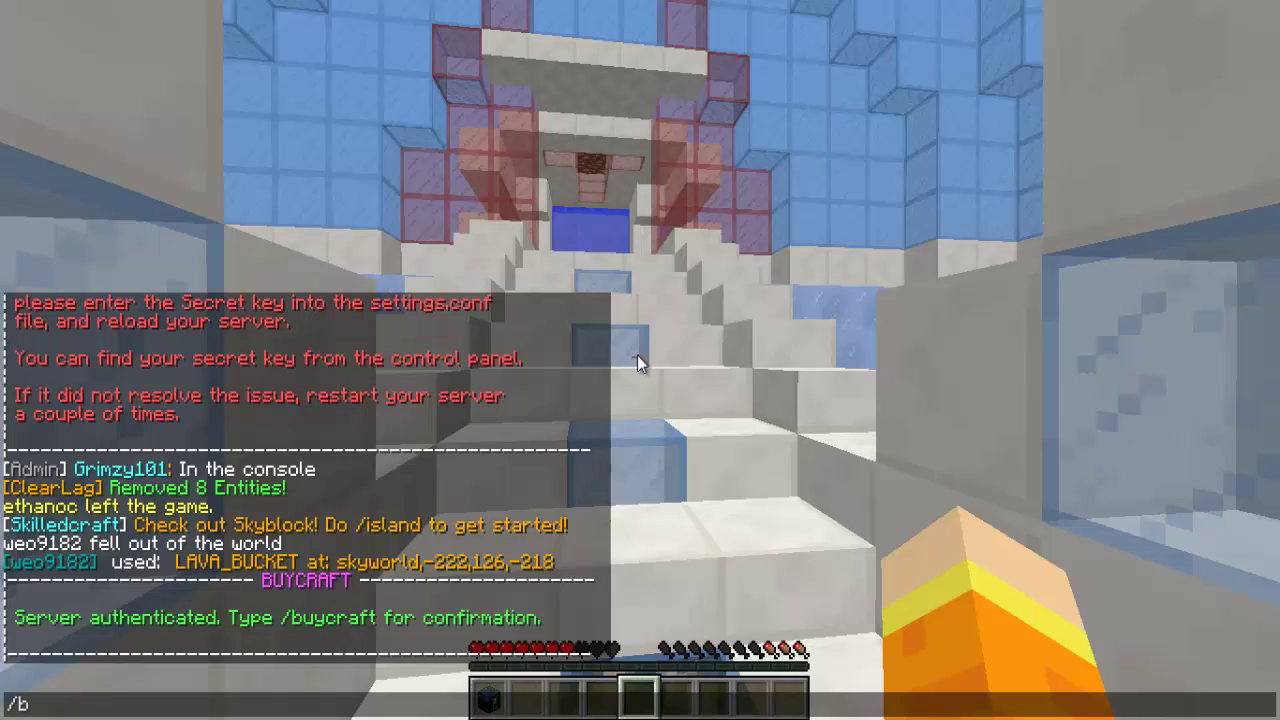
pyautogui.write('uycraft')
pyautogui.press('Return')
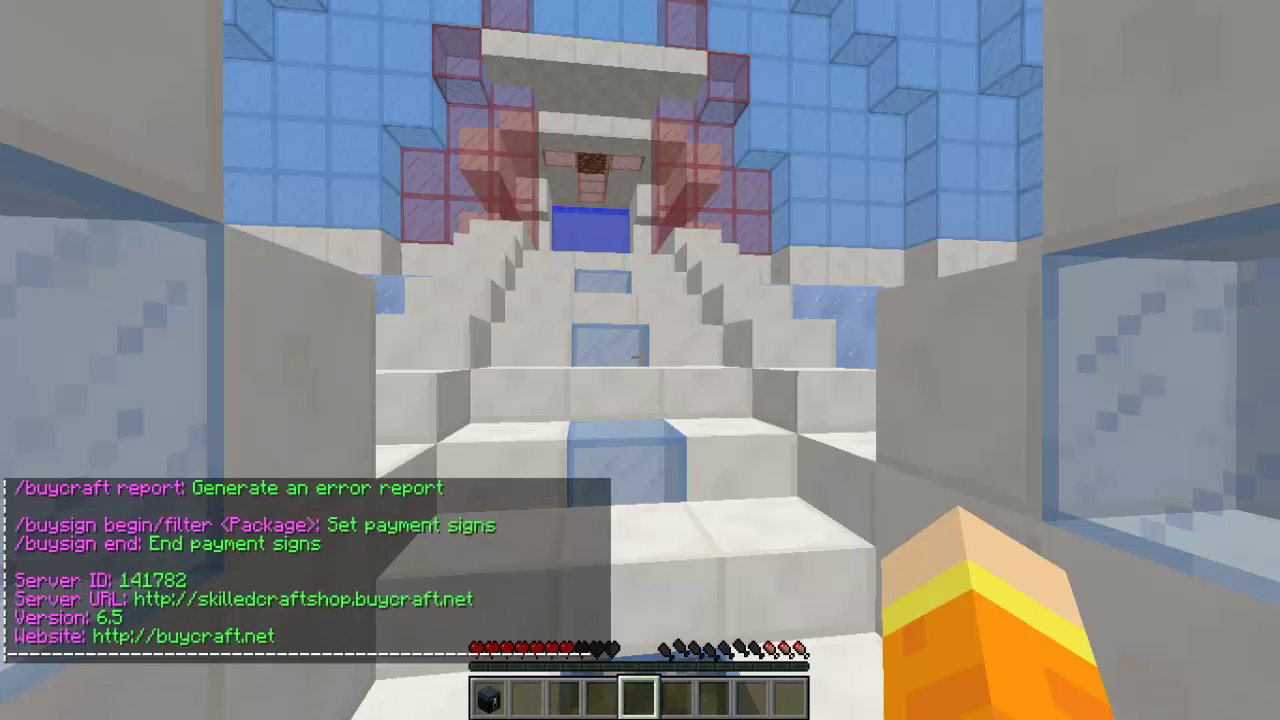
# - Test /buy in chat, then start a new package from Buycraft's Content page
pyautogui.press('t')
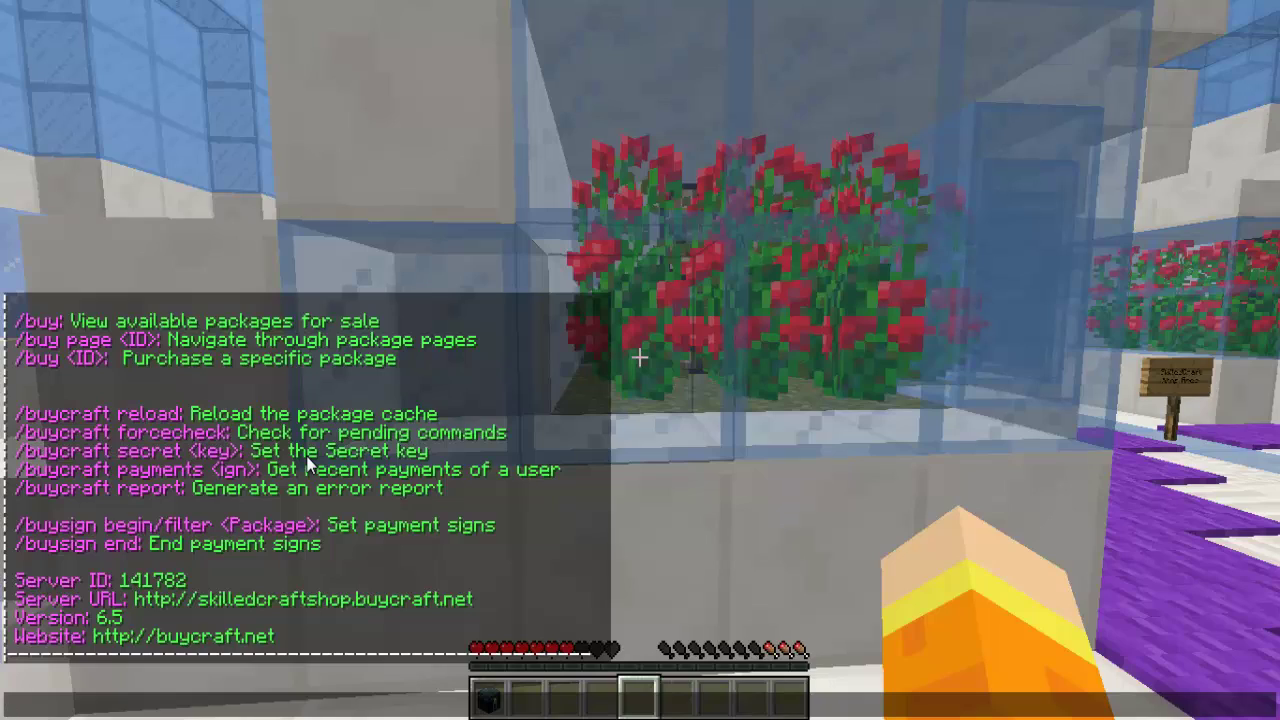
pyautogui.write('/buy')
pyautogui.press('Return')
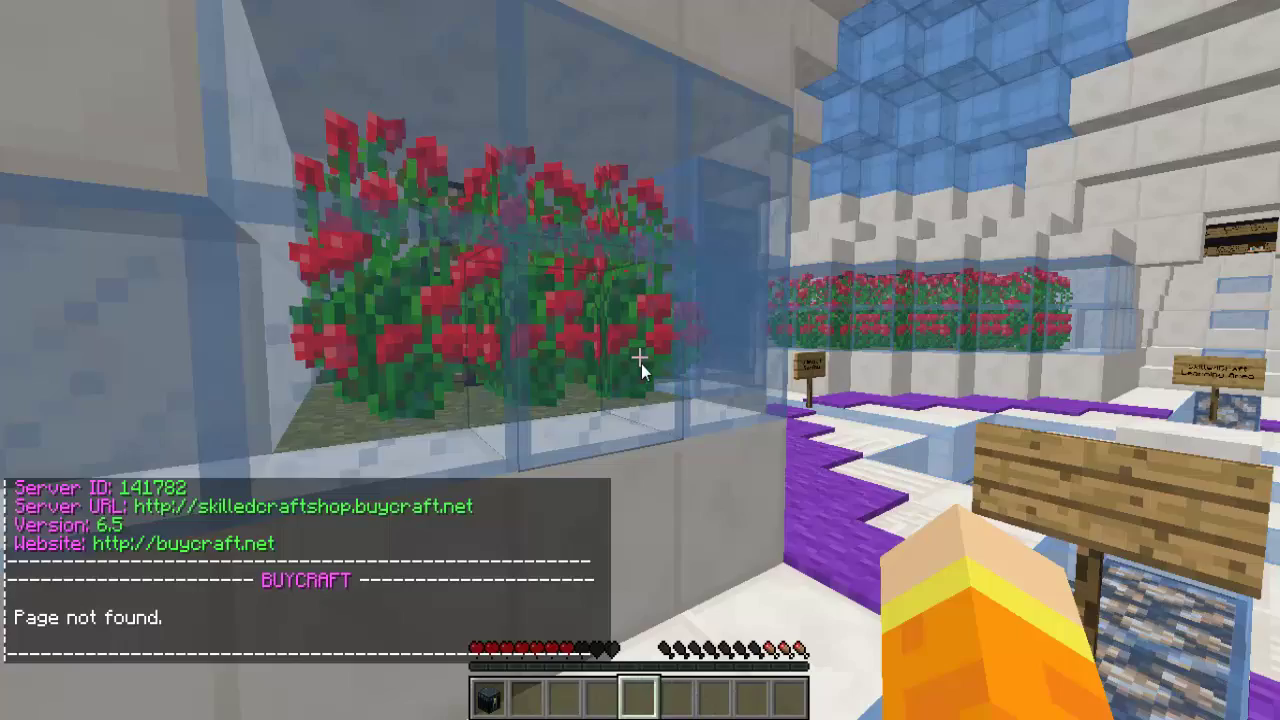
pyautogui.press('Escape')
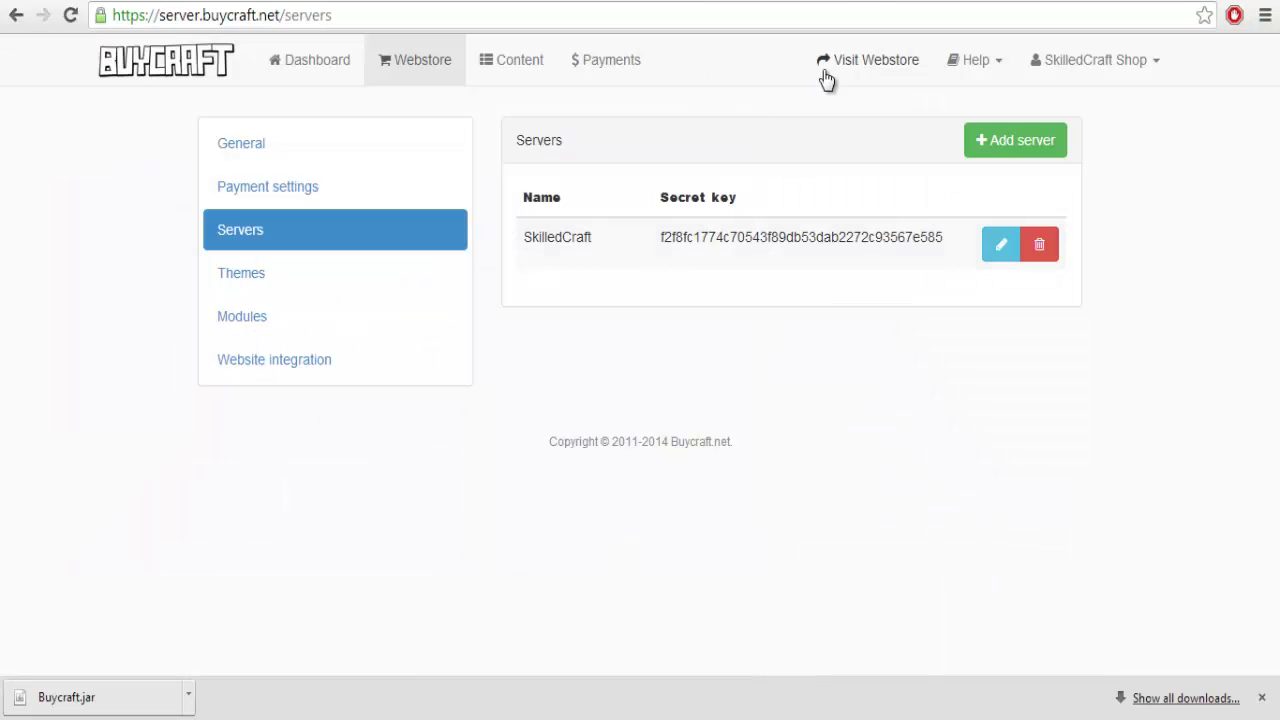
pyautogui.click(541, 72)
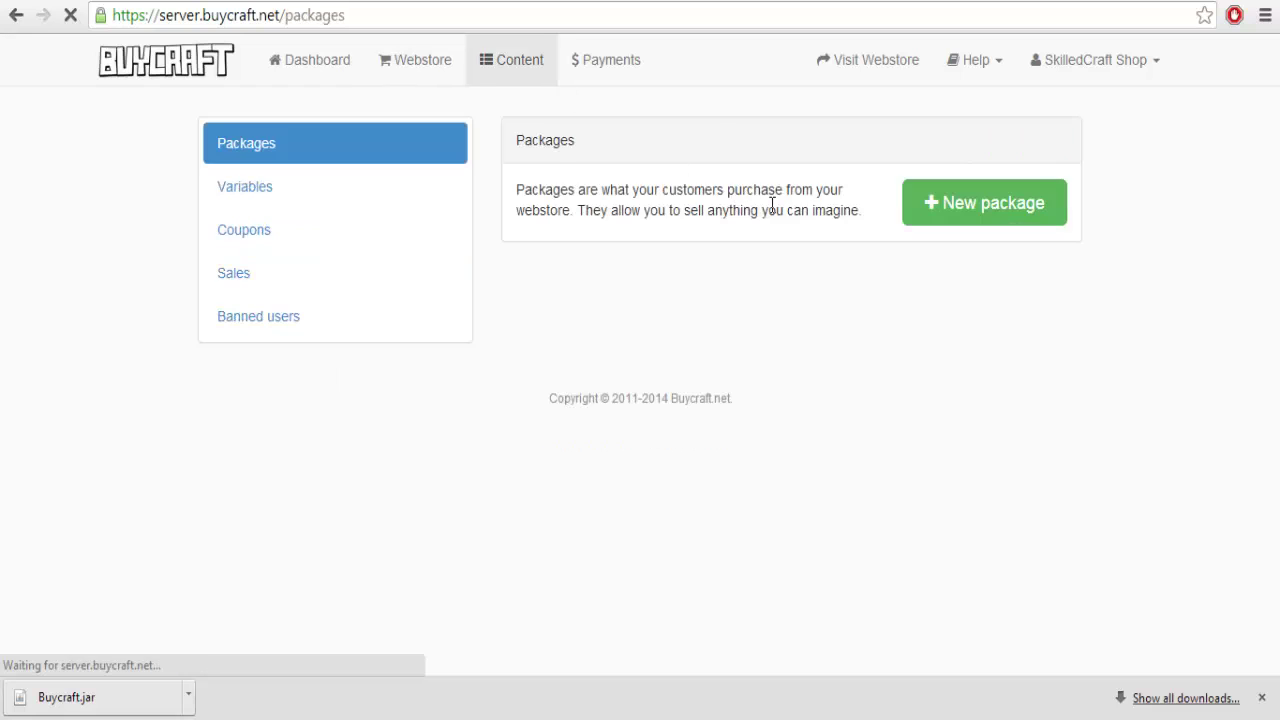
pyautogui.click(937, 204)
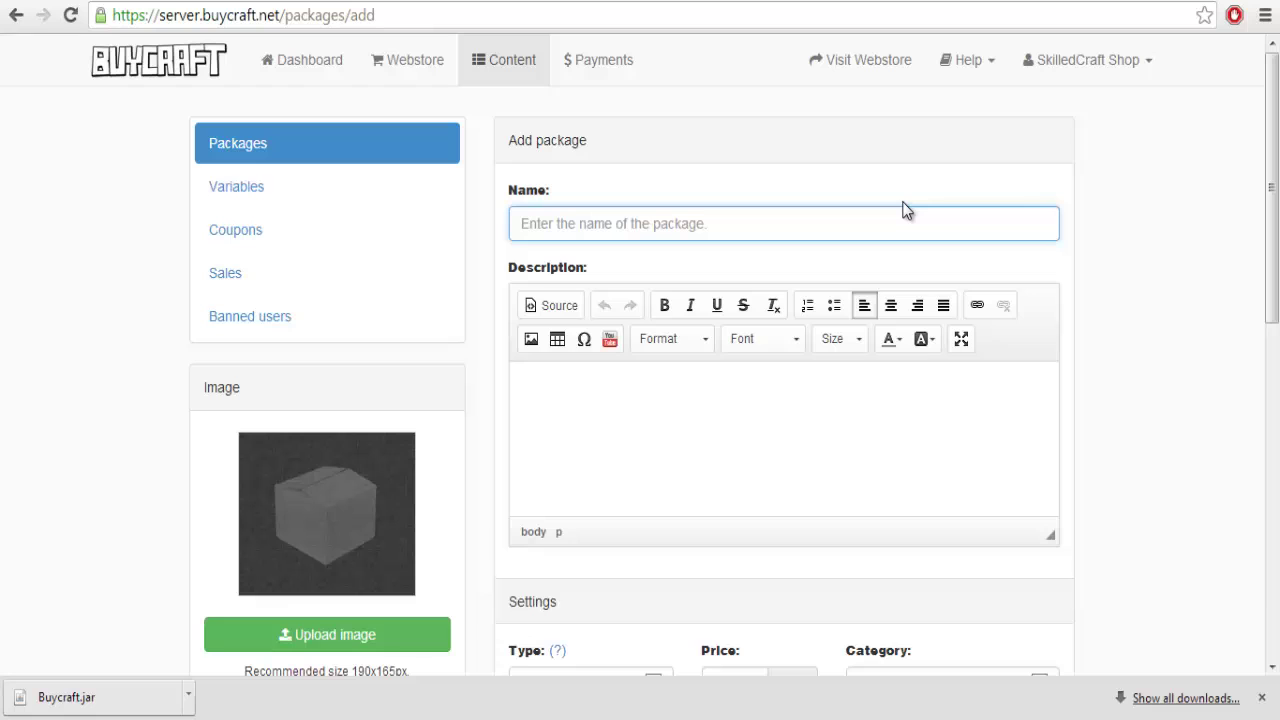
# - Name the new package Donator and set its price to 5
pyautogui.write('D')
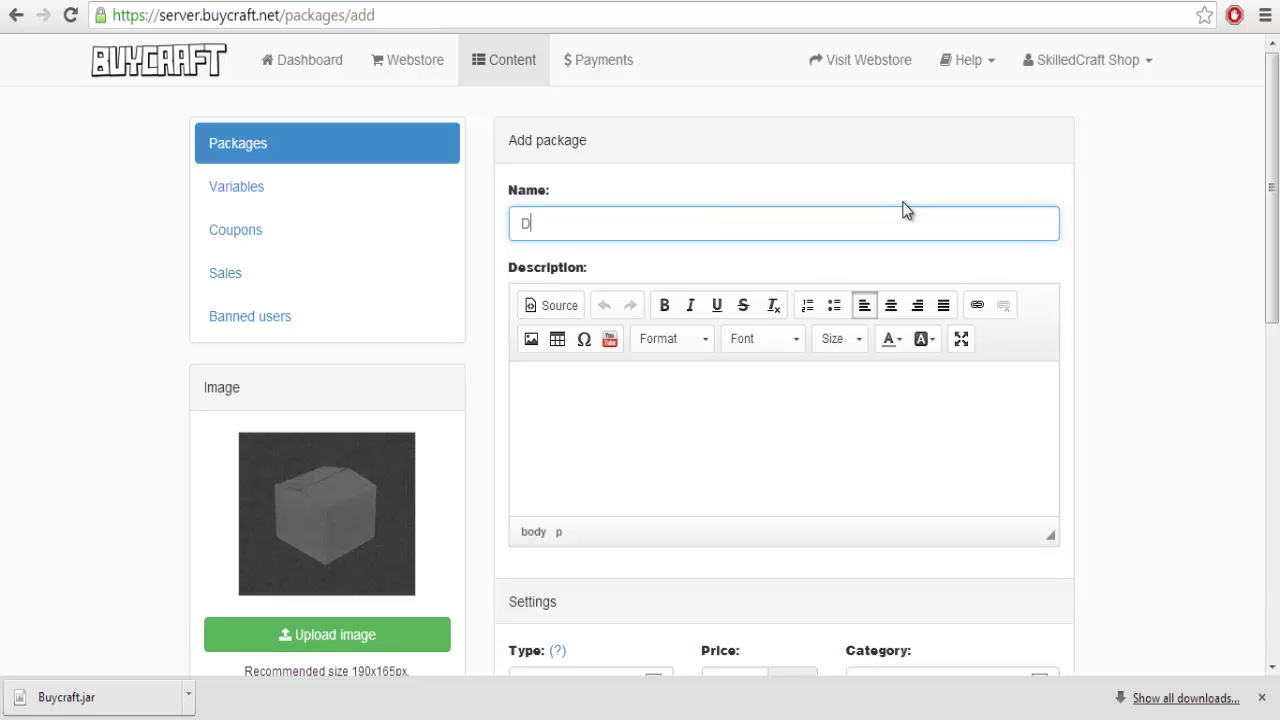
pyautogui.write('onator')
pyautogui.scroll(-4, 885, 419)
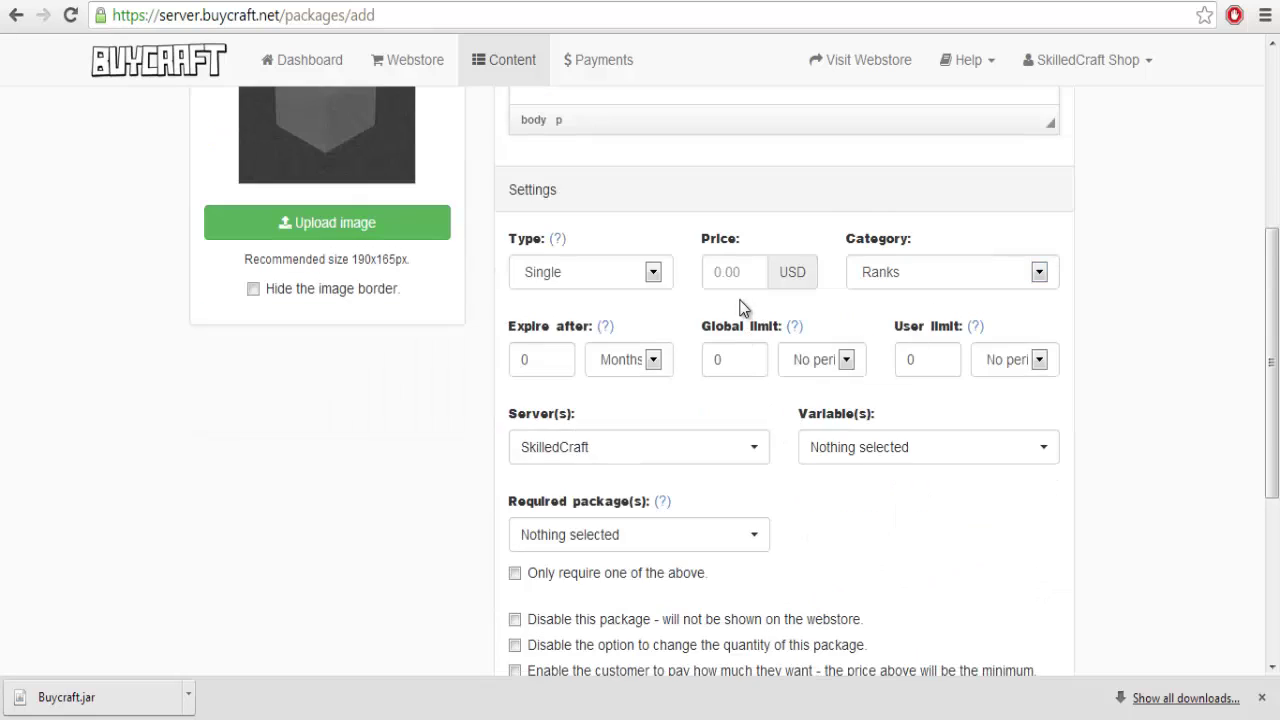
pyautogui.click(745, 283)
pyautogui.write('5')
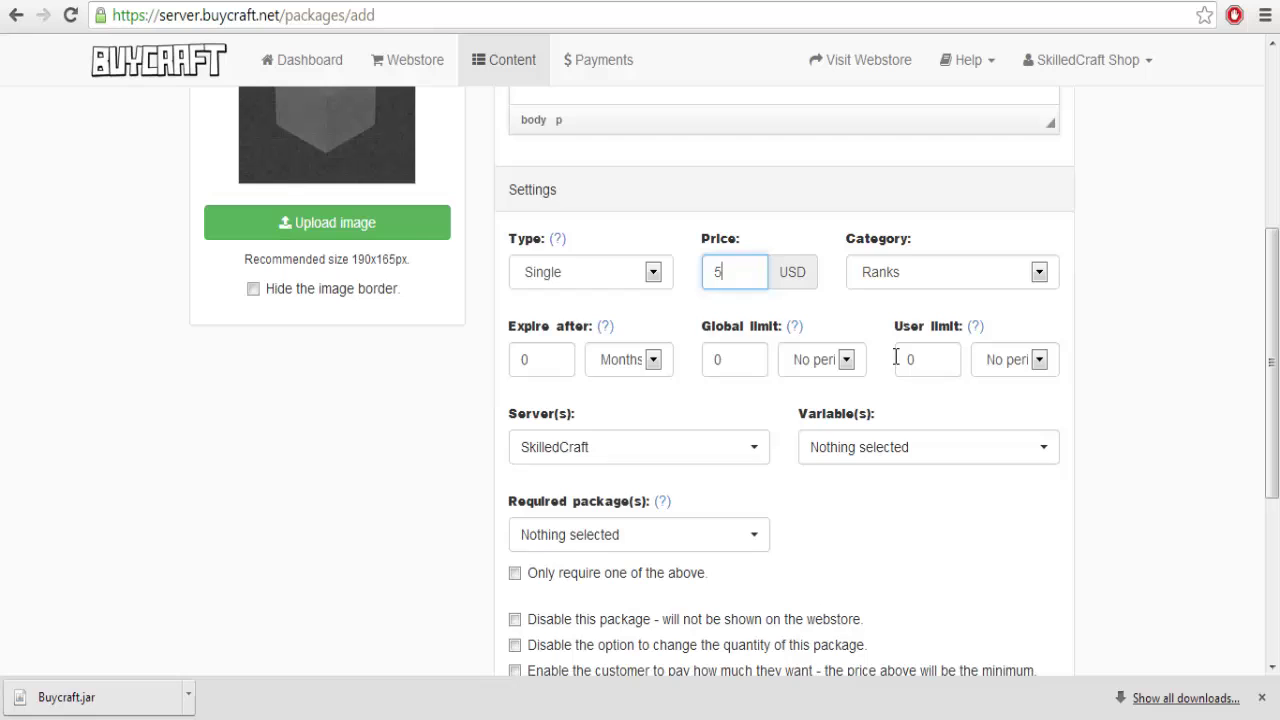
pyautogui.scroll(4, 771, 400)
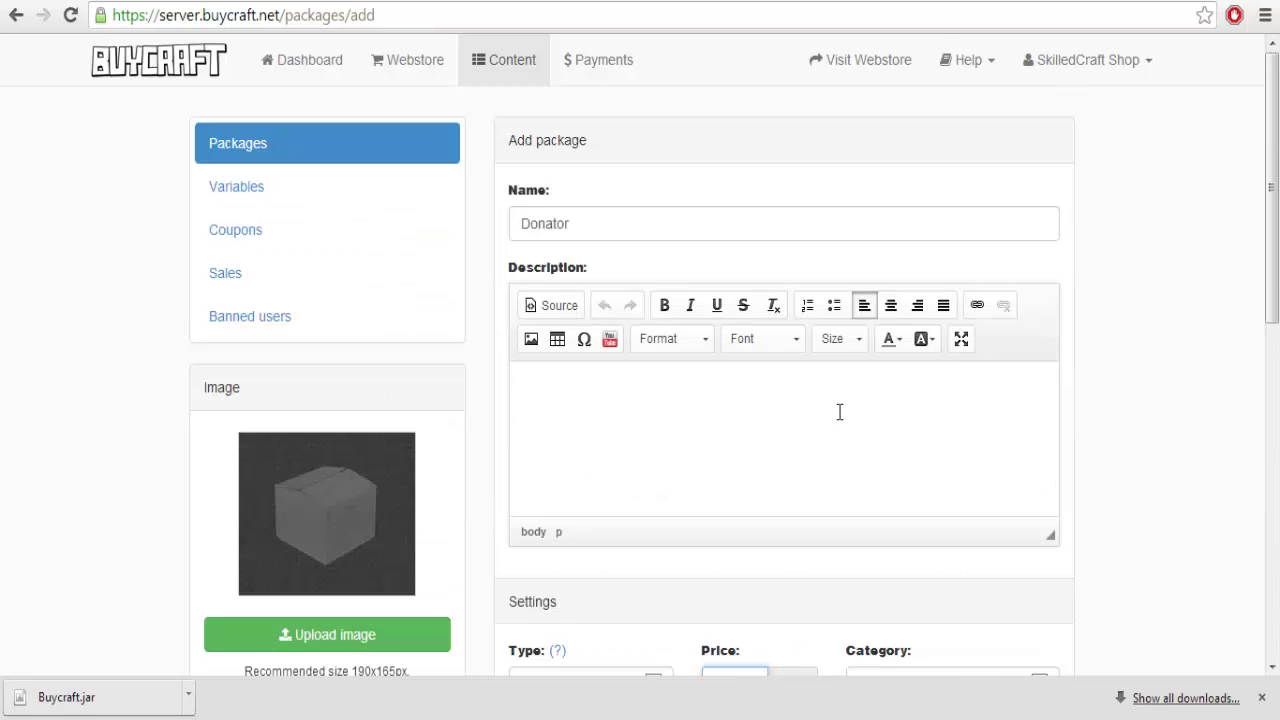
# - Write the description 'Diamond Chesplate and Diamond Pickaxe' with 2500exp
pyautogui.click(681, 434)
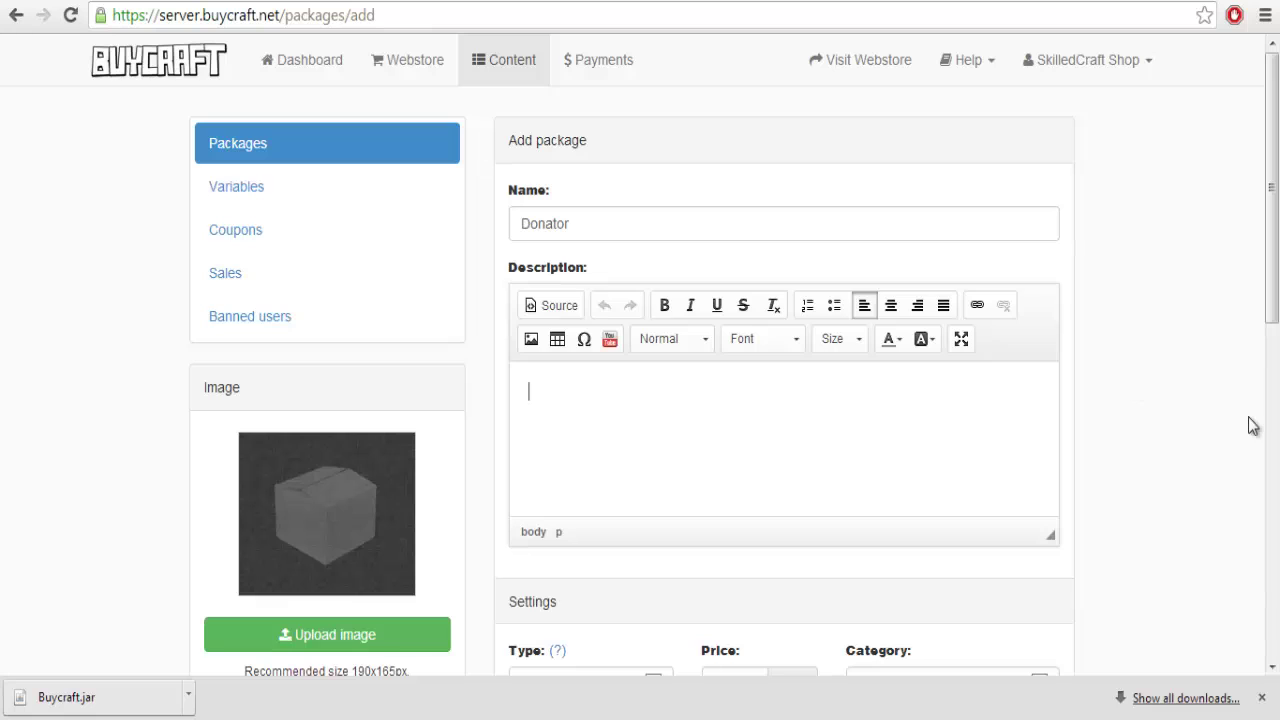
pyautogui.write('D')
pyautogui.write('iua')
pyautogui.press('BackSpace')
pyautogui.press('BackSpace')
pyautogui.write('amond Chesplate and ')
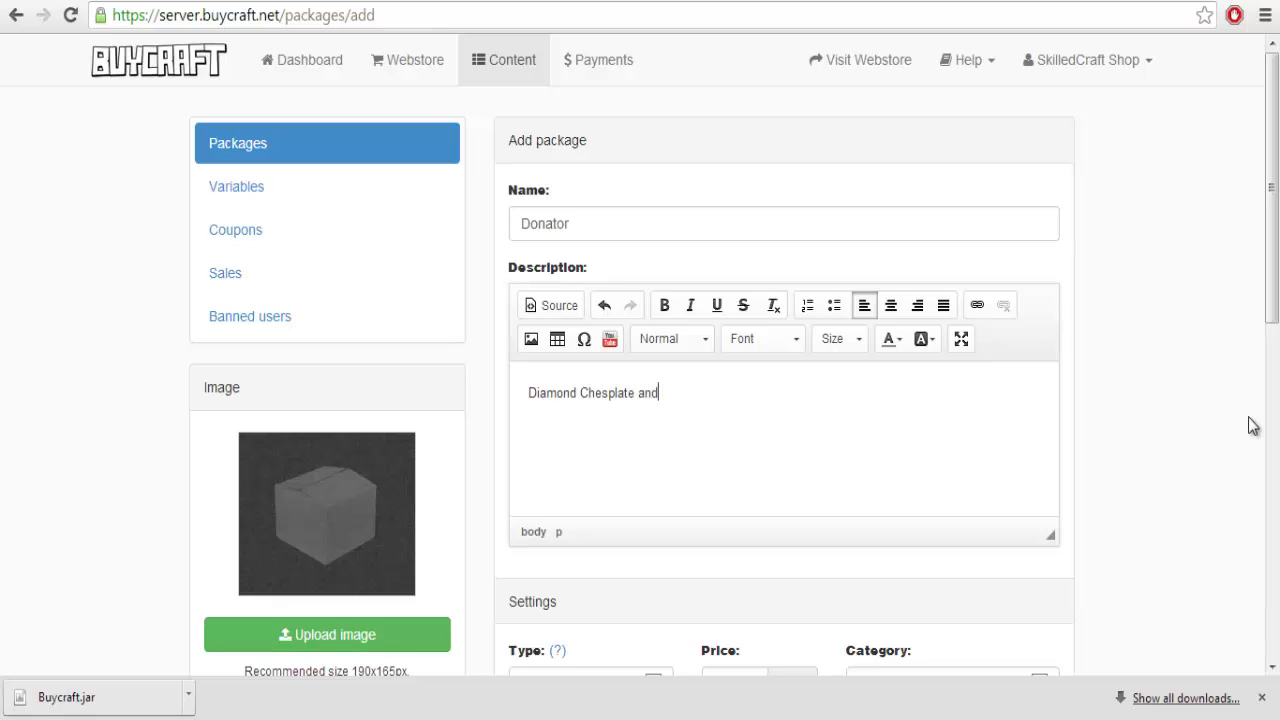
pyautogui.write('Diamond Pickaxe(God')
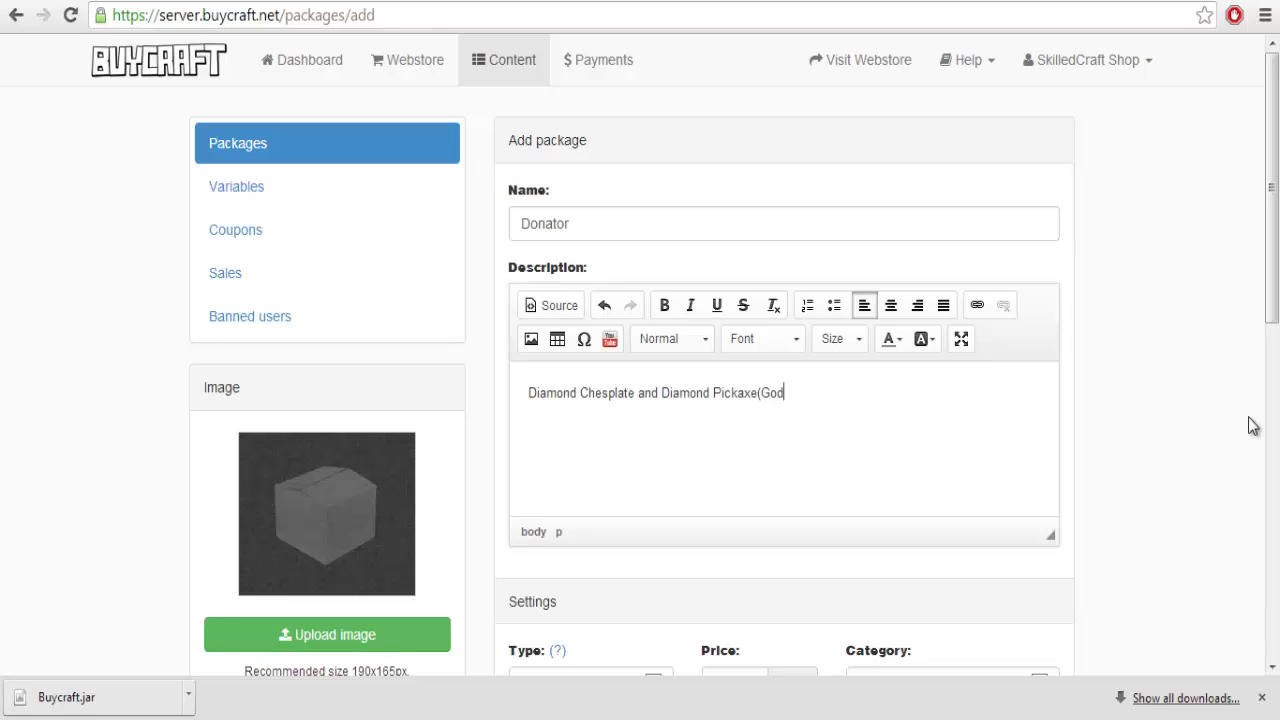
pyautogui.press('BackSpace')
pyautogui.press('BackSpace')
pyautogui.press('BackSpace')
pyautogui.write('2500exp')
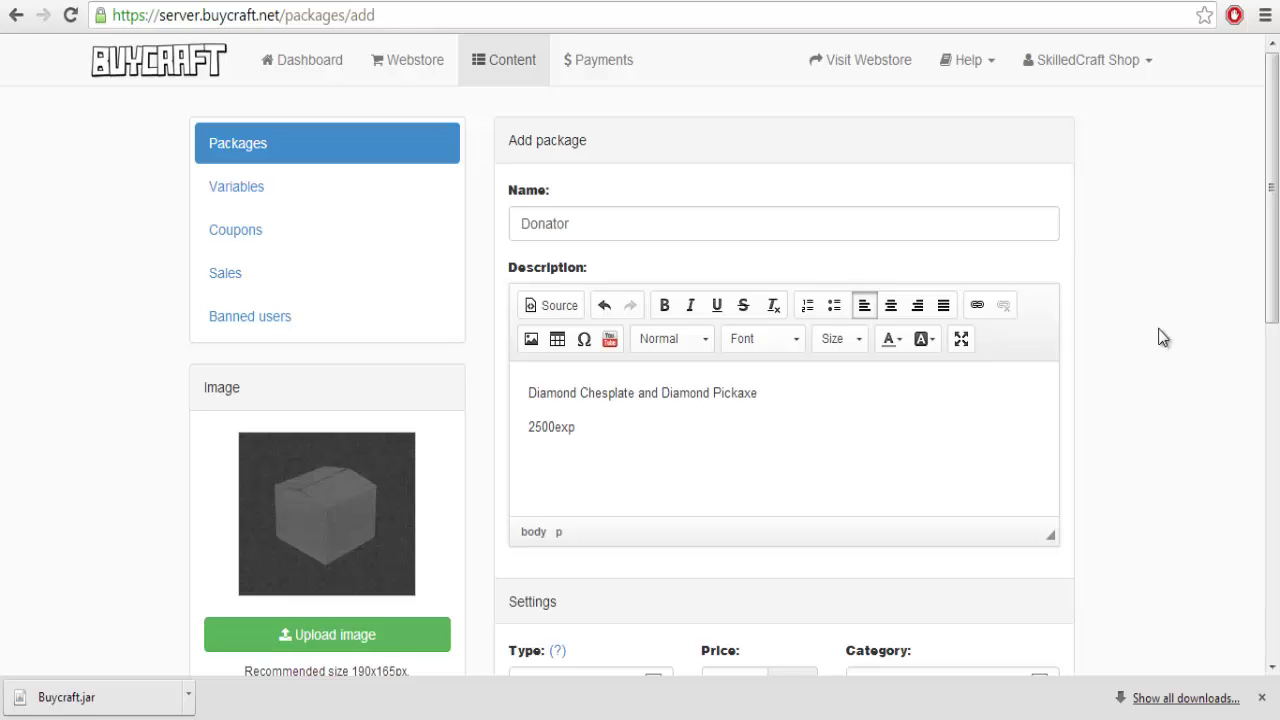
pyautogui.scroll(-8, 1165, 330)
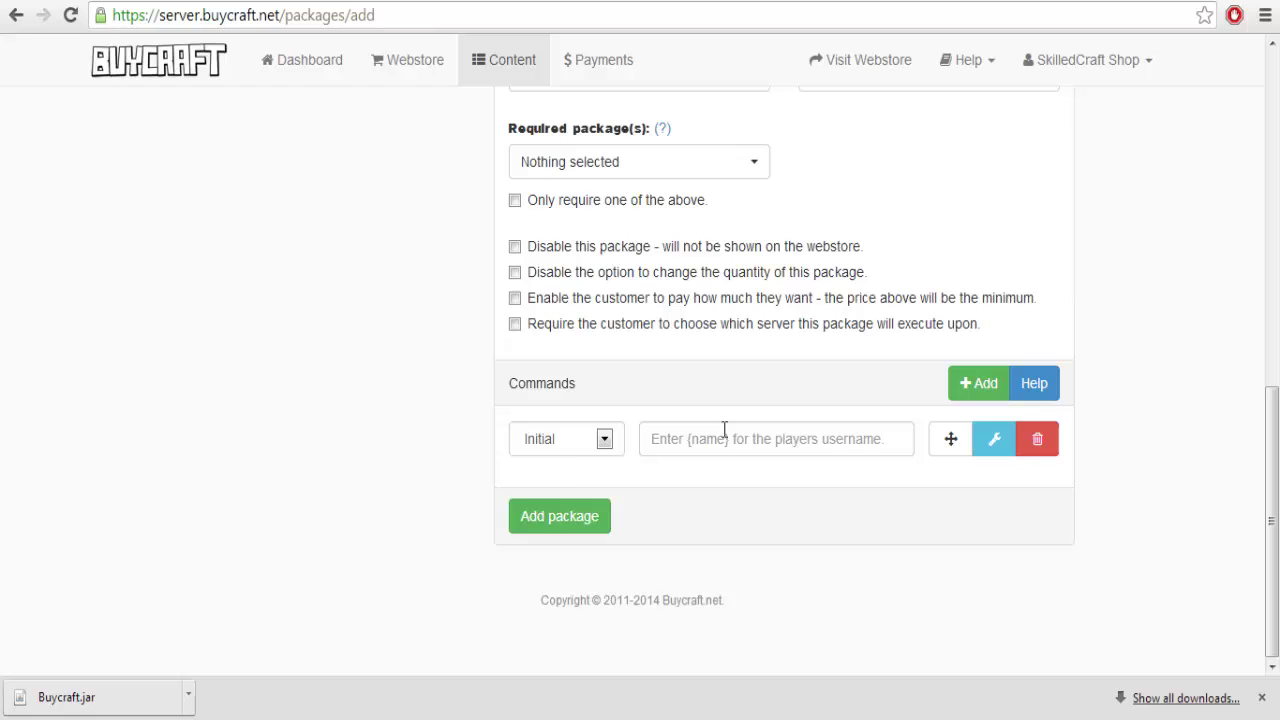
# - Keep the command trigger as Initial and save the Donator package
pyautogui.click(585, 452)
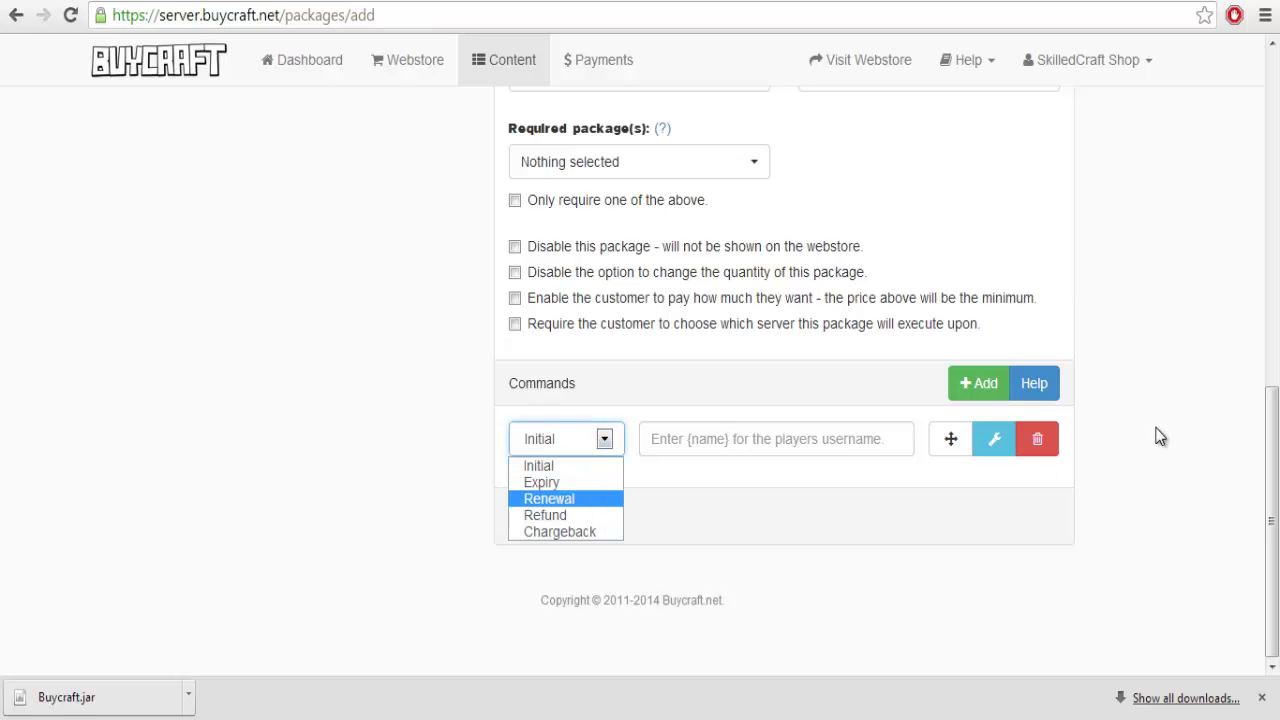
pyautogui.click(505, 565)
pyautogui.click(553, 524)
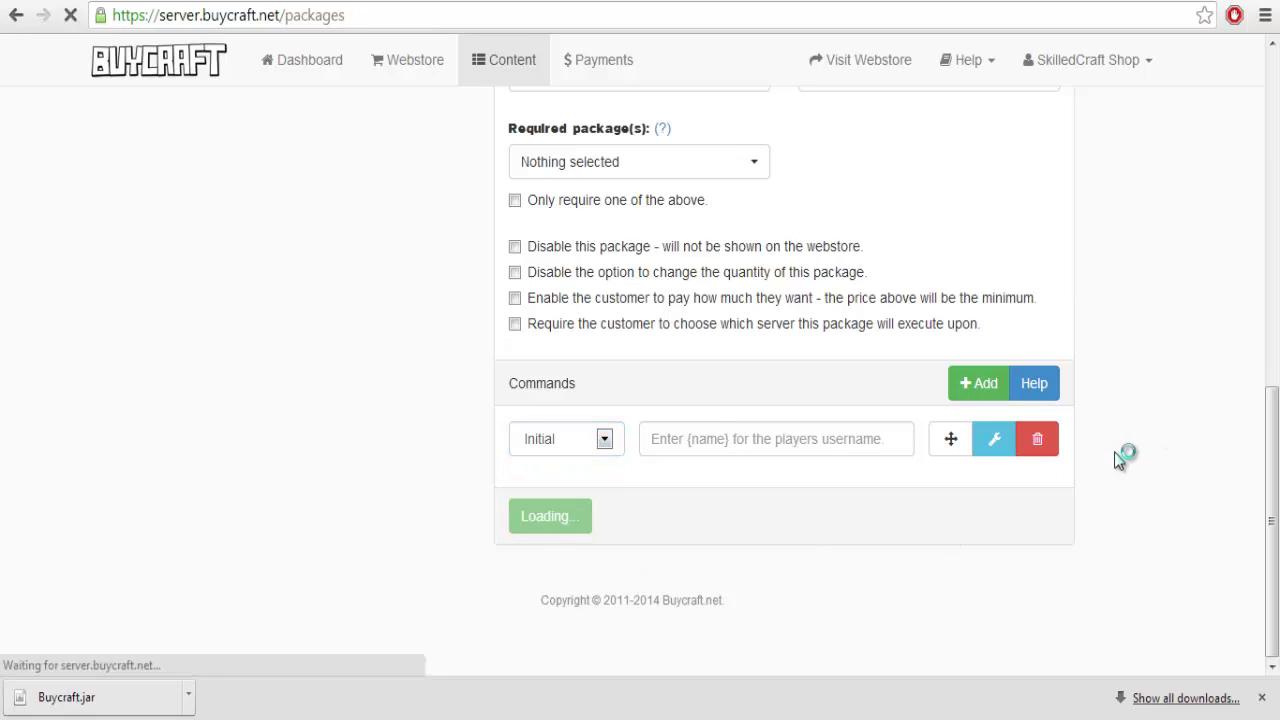
# - Reopen Donator for editing and add command rows until there are four
pyautogui.click(972, 345)
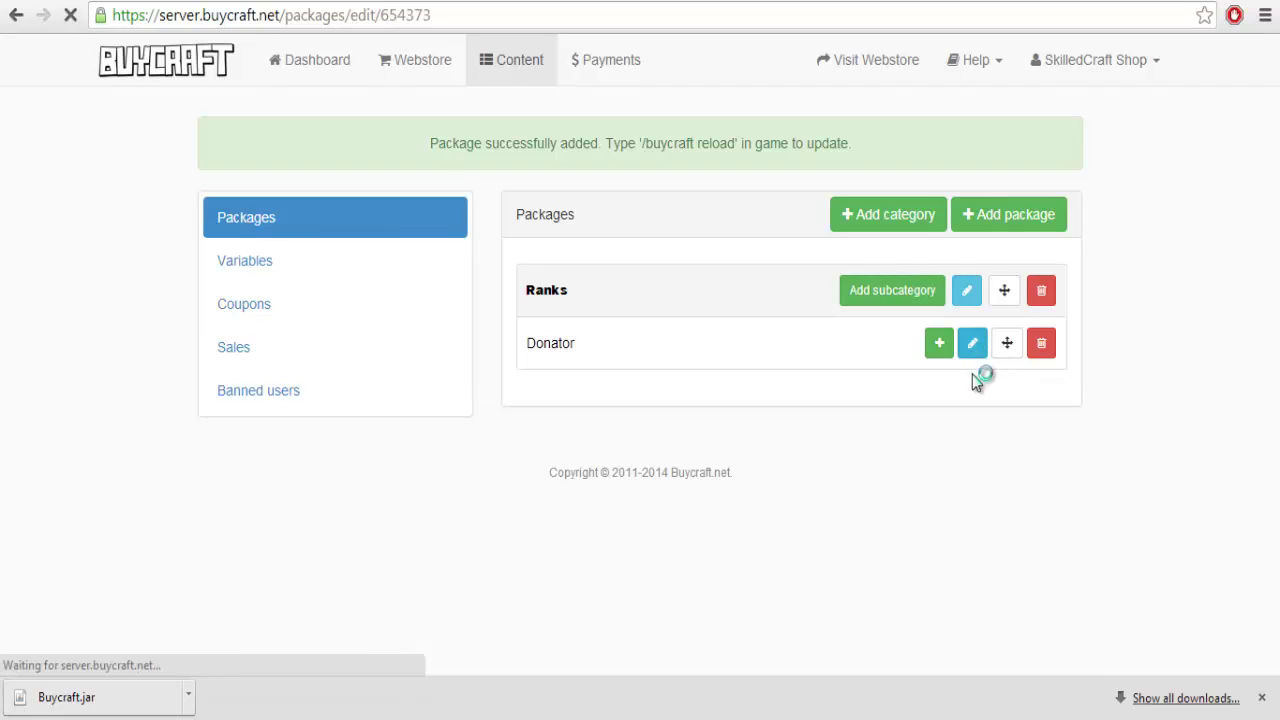
pyautogui.scroll(-10, 808, 487)
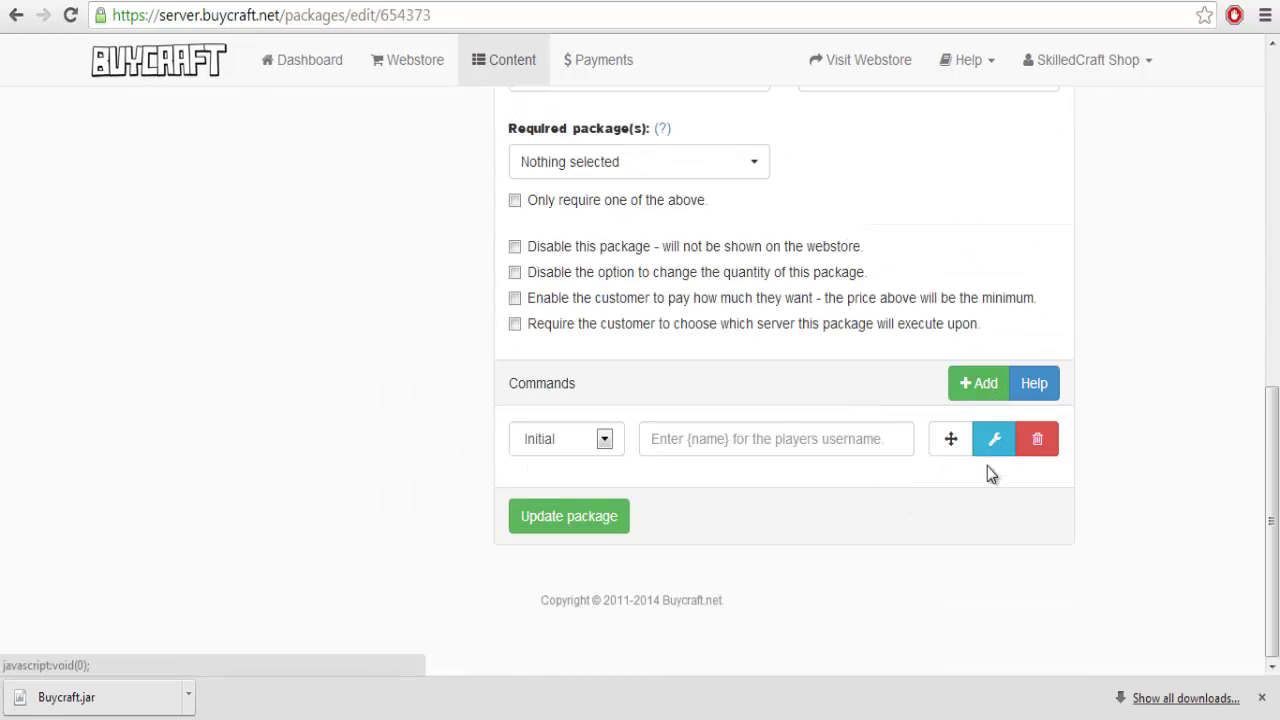
pyautogui.click(973, 395)
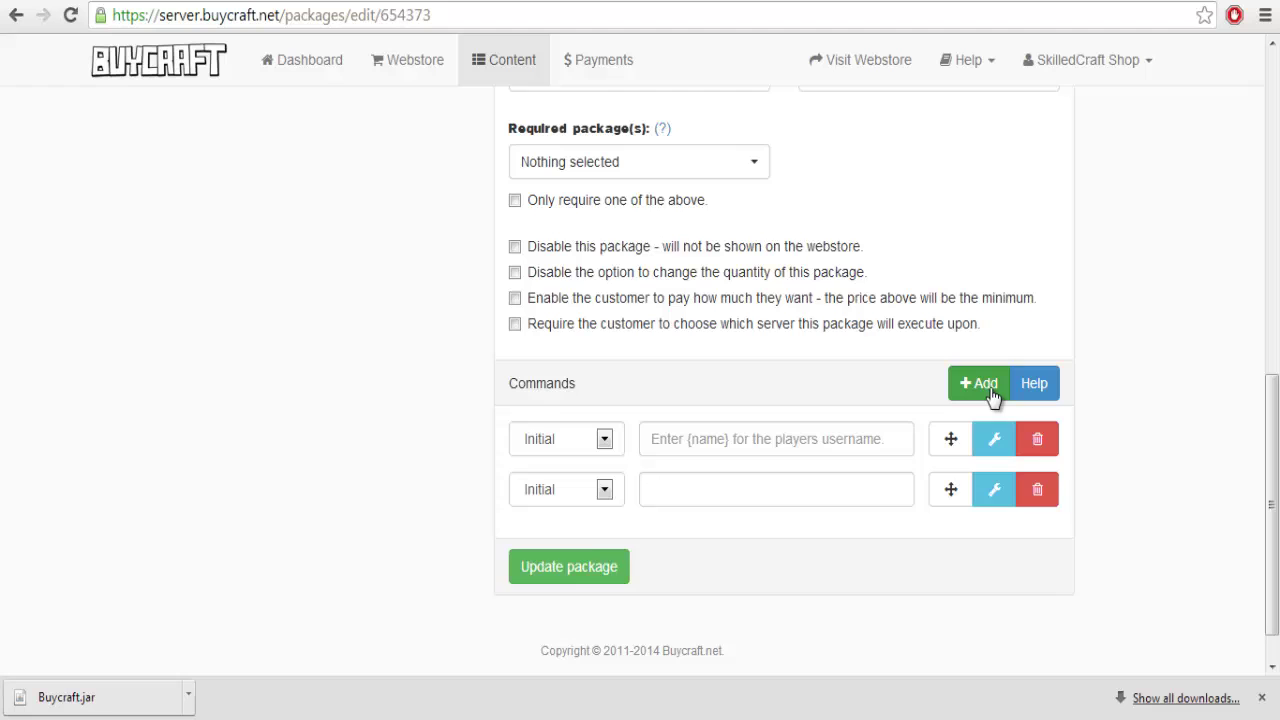
pyautogui.click(993, 396)
pyautogui.moveTo(1270, 553)
pyautogui.mouseDown()
pyautogui.moveTo(1234, 134)
pyautogui.moveTo(1275, 548)
pyautogui.mouseUp()
pyautogui.click(990, 382)
pyautogui.click(842, 436)
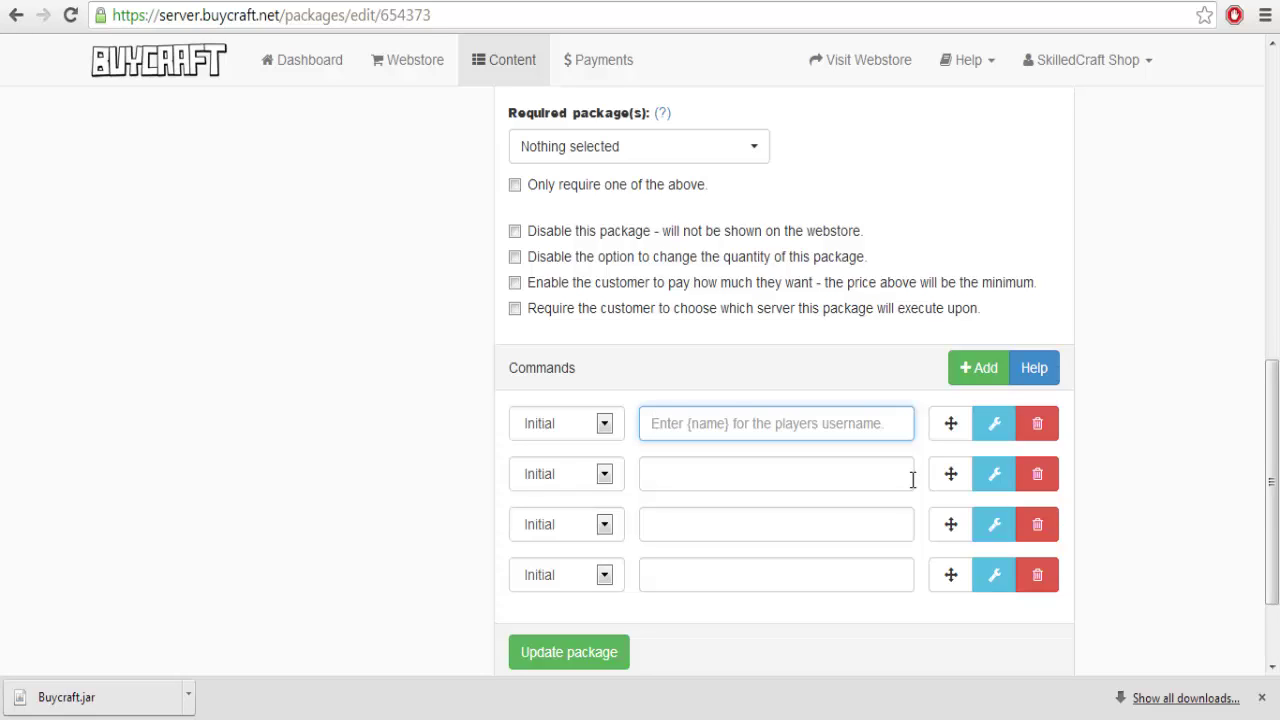
# - Enter the first command as manuadd {name} Donor
pyautogui.write('m')
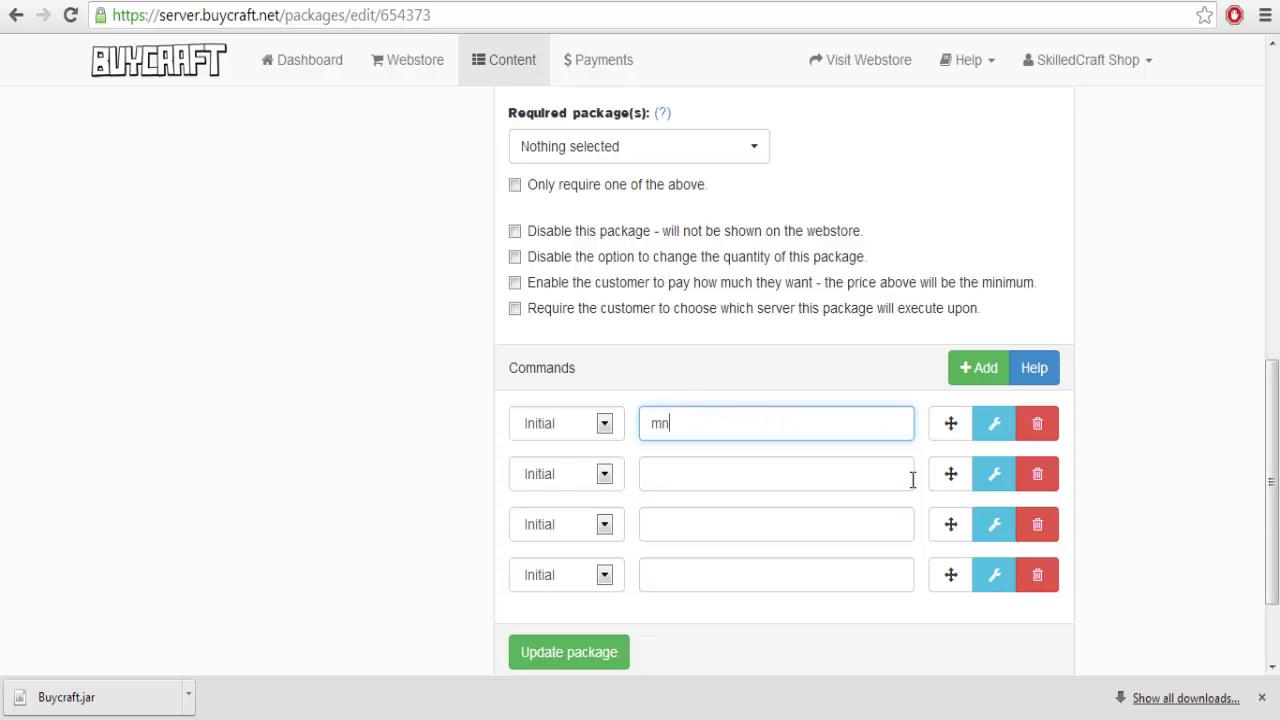
pyautogui.press('BackSpace')
pyautogui.write('/')
pyautogui.press('BackSpace')
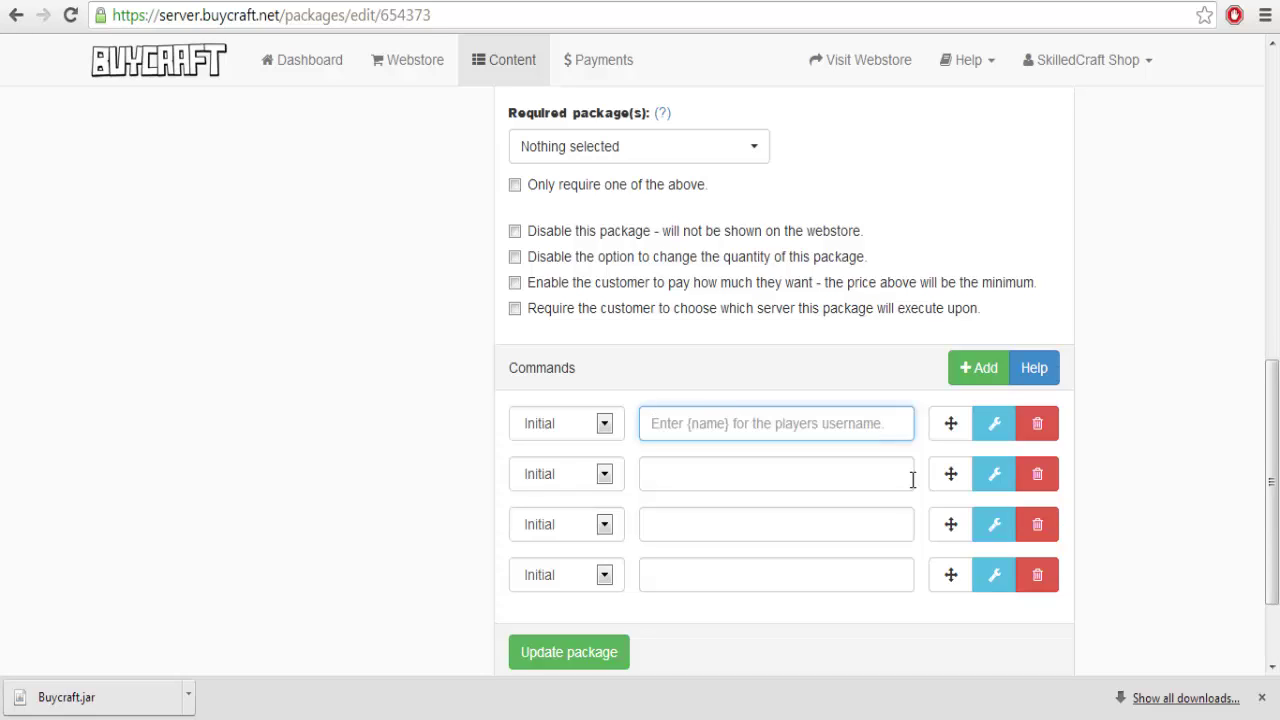
pyautogui.write('manuadd {')
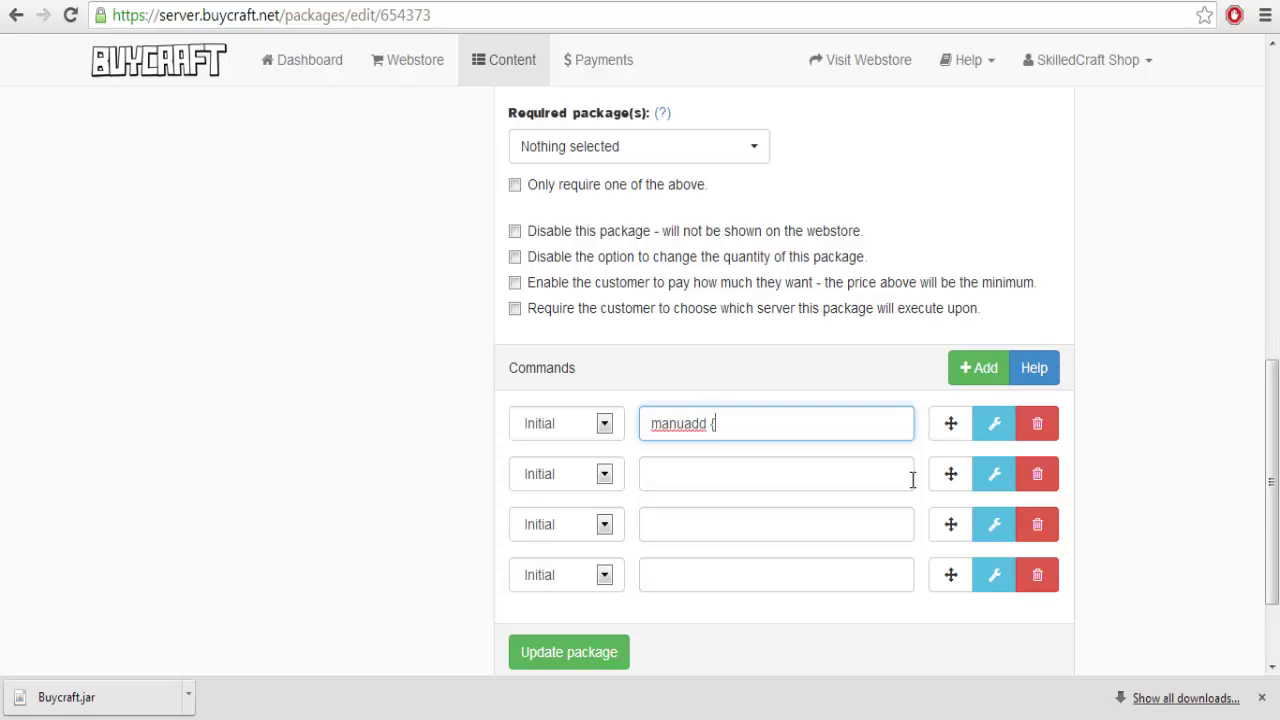
pyautogui.press('BackSpace')
pyautogui.press('BackSpace')
pyautogui.press('BackSpace')
pyautogui.press('BackSpace')
pyautogui.press('BackSpace')
pyautogui.press('BackSpace')
pyautogui.press('BackSpace')
pyautogui.press('BackSpace')
pyautogui.write('manuadd')
pyautogui.press('BackSpace')
pyautogui.press('BackSpace')
pyautogui.press('BackSpace')
pyautogui.press('BackSpace')
pyautogui.press('BackSpace')
pyautogui.press('BackSpace')
pyautogui.press('BackSpace')
pyautogui.press('BackSpace')
pyautogui.press('BackSpace')
pyautogui.press('BackSpace')
pyautogui.press('BackSpace')
pyautogui.press('BackSpace')
pyautogui.press('BackSpace')
pyautogui.write('manuadd {name} Donor')
# - Set the second command to Initial and begin it as give {name}
pyautogui.click(604, 474)
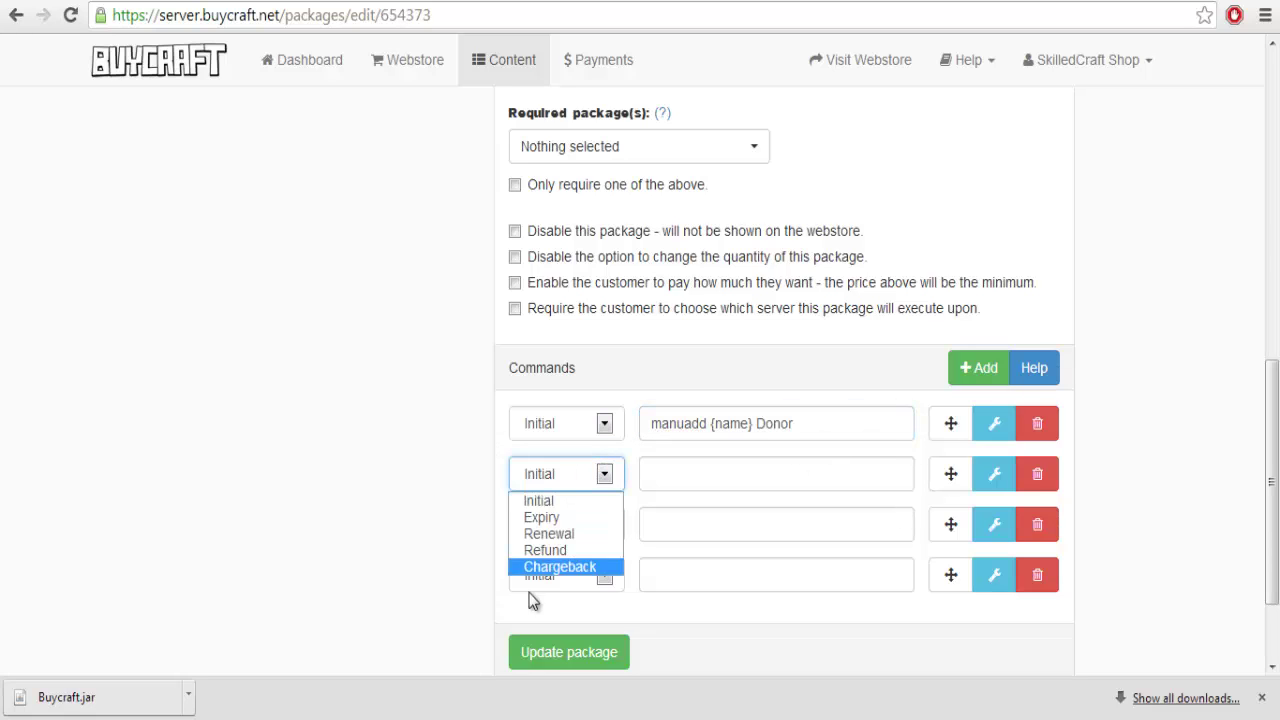
pyautogui.click(590, 518)
pyautogui.click(710, 472)
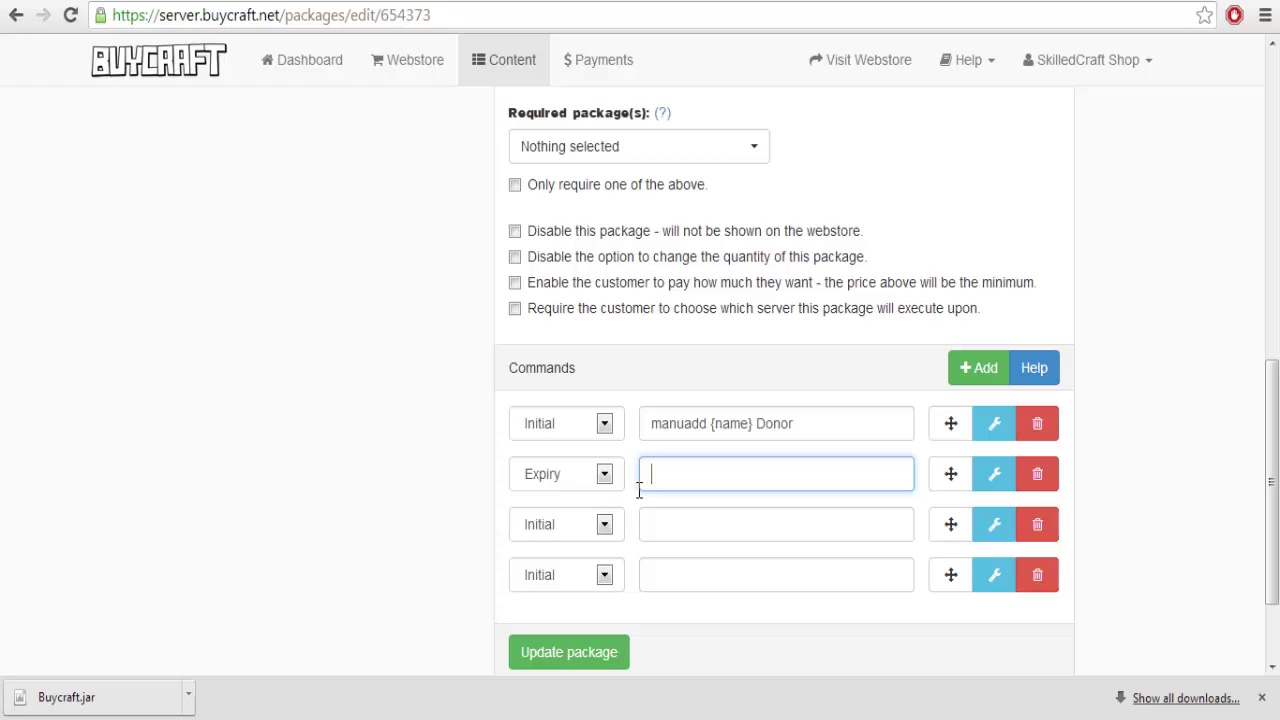
pyautogui.click(604, 474)
pyautogui.scroll(2, 632, 300)
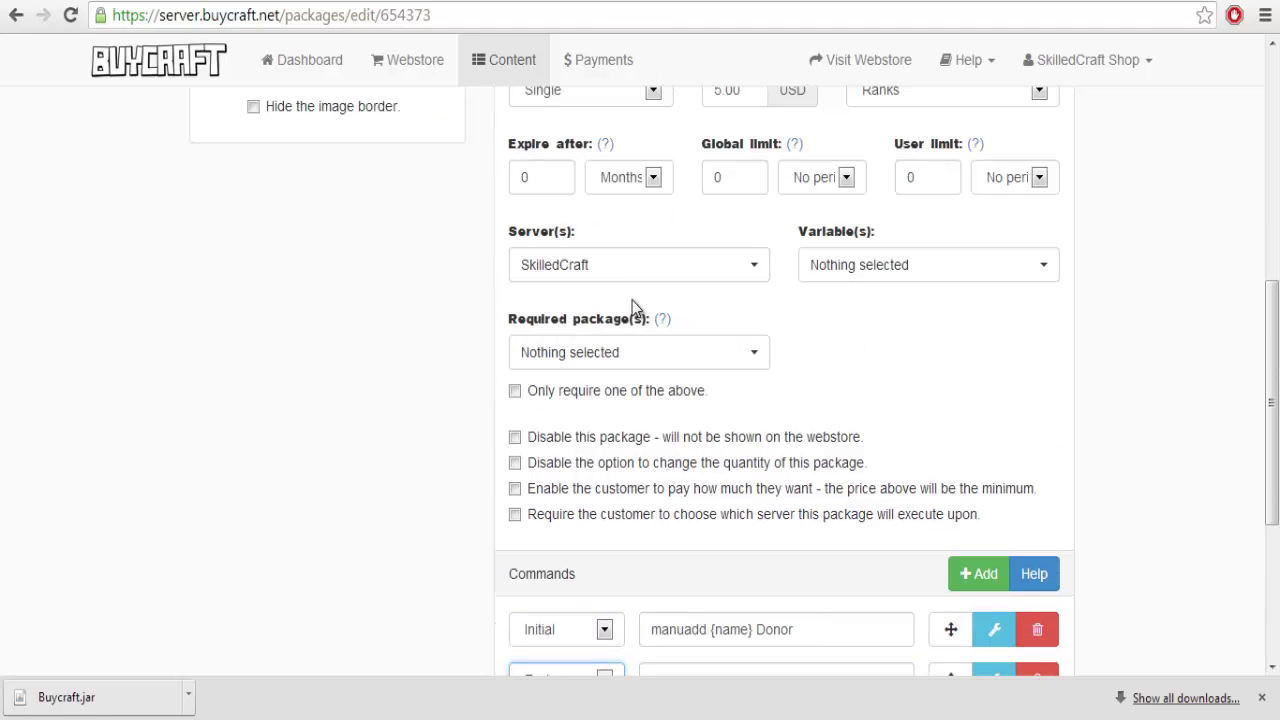
pyautogui.scroll(-2, 675, 425)
pyautogui.click(605, 474)
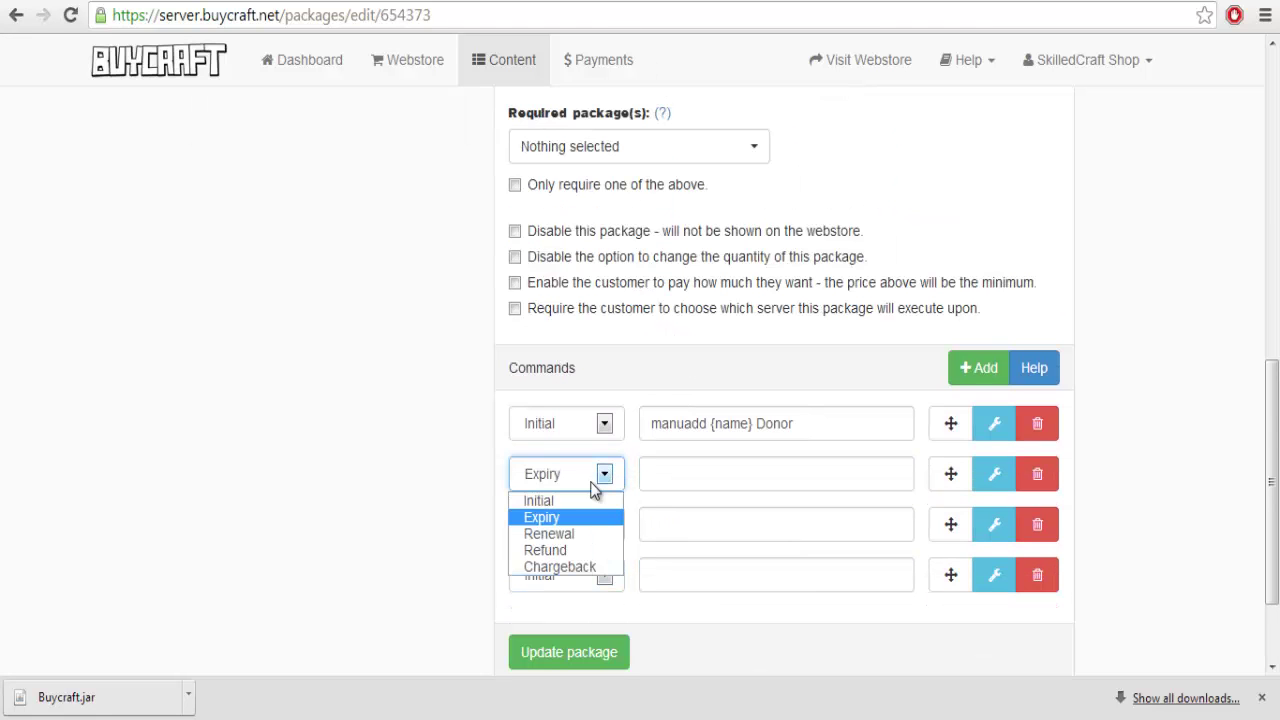
pyautogui.click(577, 501)
pyautogui.click(709, 486)
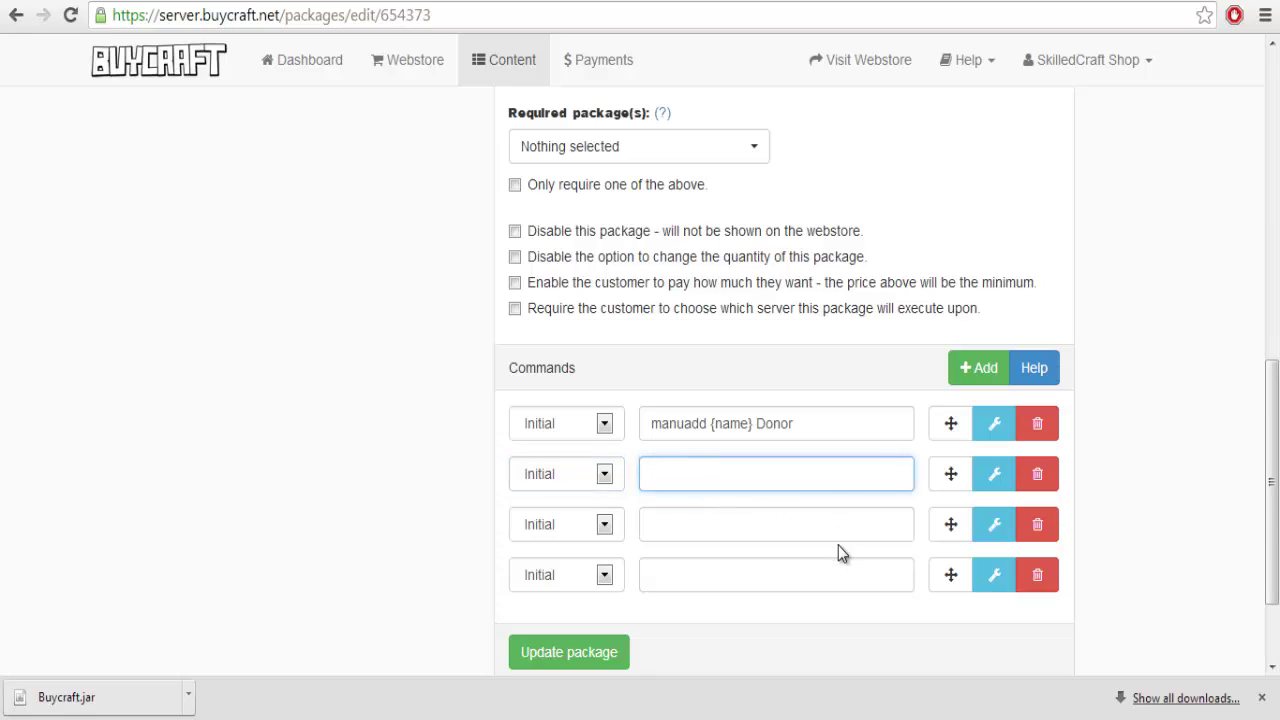
pyautogui.write('give {name}')
# - Search Google for 'diamond pickaxe' from the other browser tab
pyautogui.hotkey('ctrl', 'Tab')
pyautogui.click(930, 17)
pyautogui.write('pi')
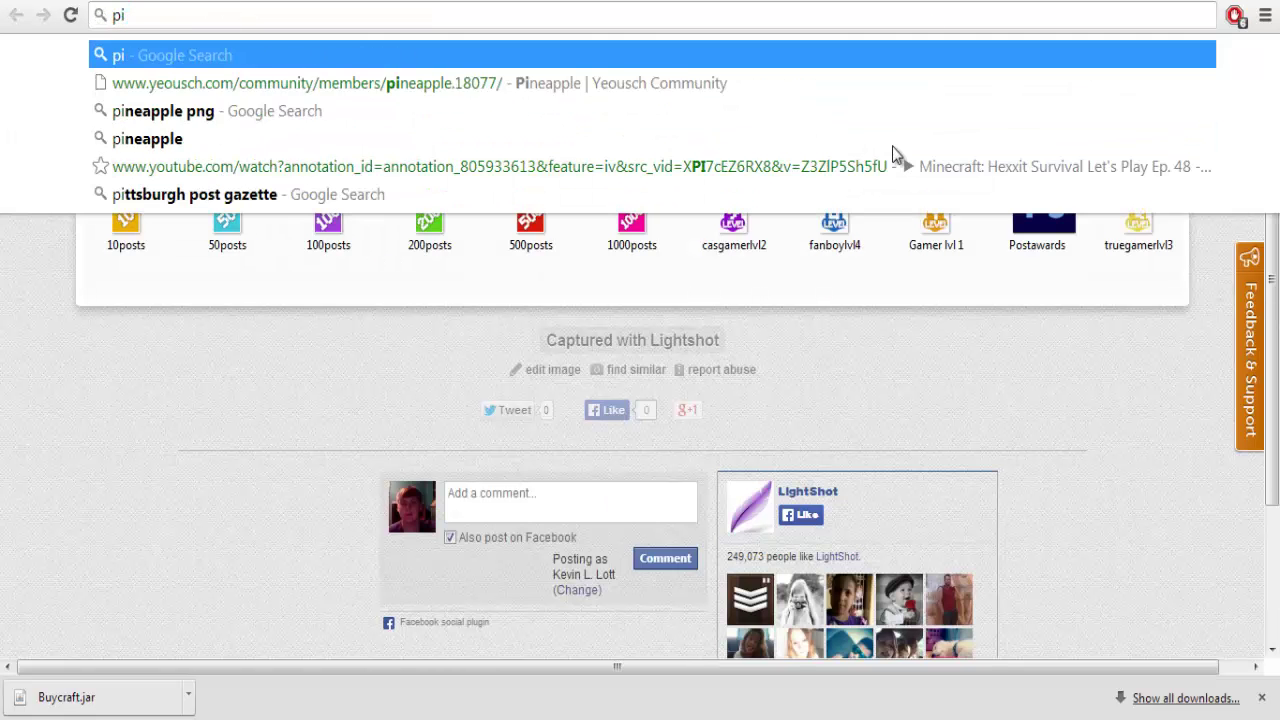
pyautogui.press('BackSpace')
pyautogui.press('BackSpace')
pyautogui.write('diamond p')
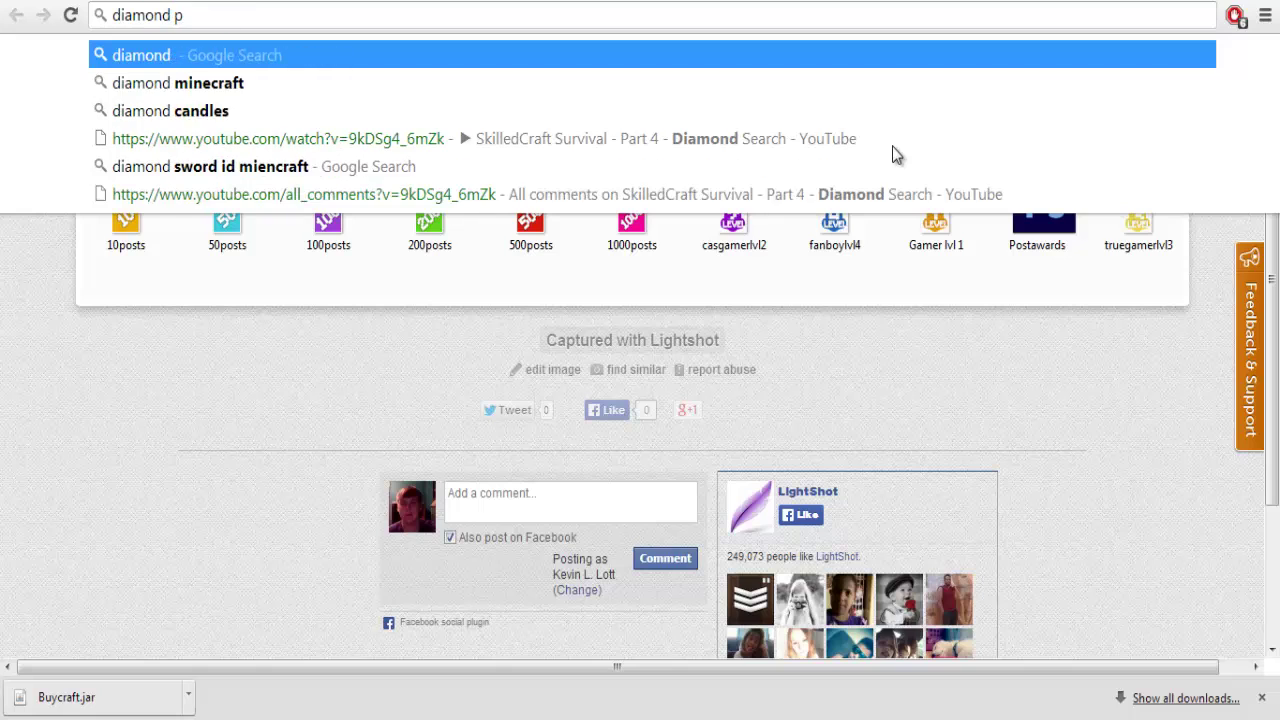
pyautogui.write('ickpi')
pyautogui.press('BackSpace')
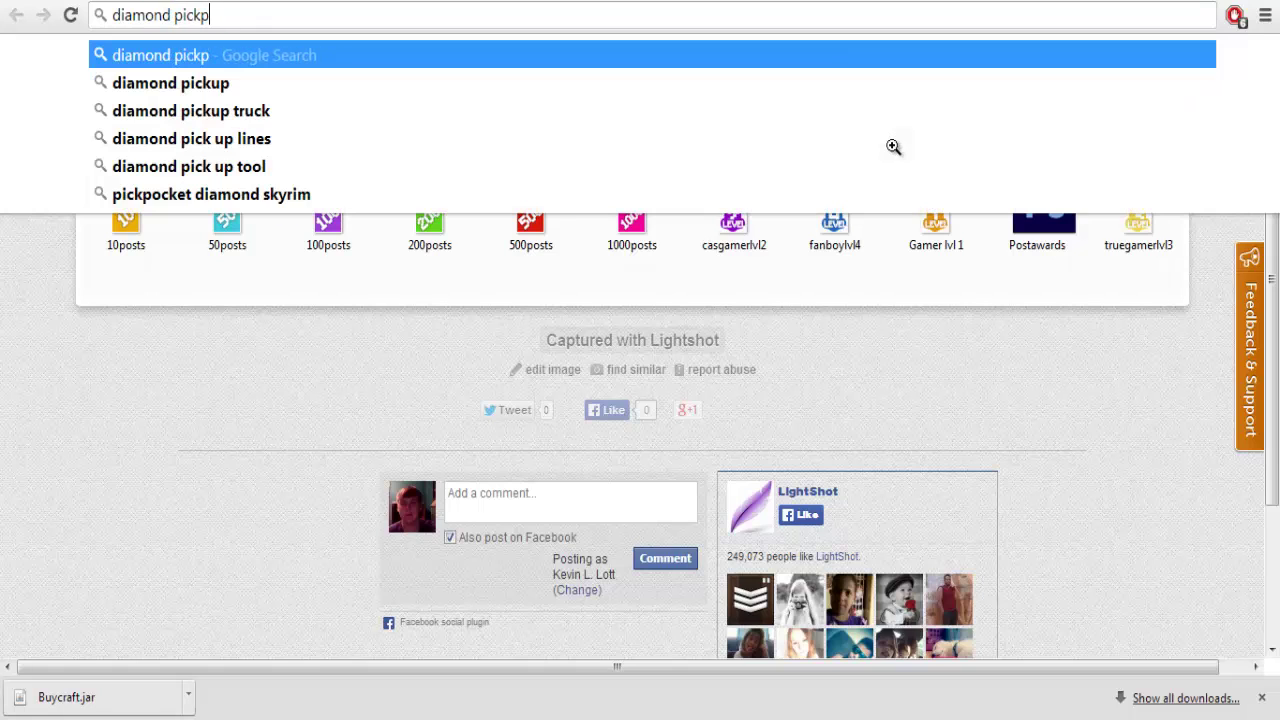
pyautogui.press('BackSpace')
pyautogui.write('axe')
pyautogui.press('Return')
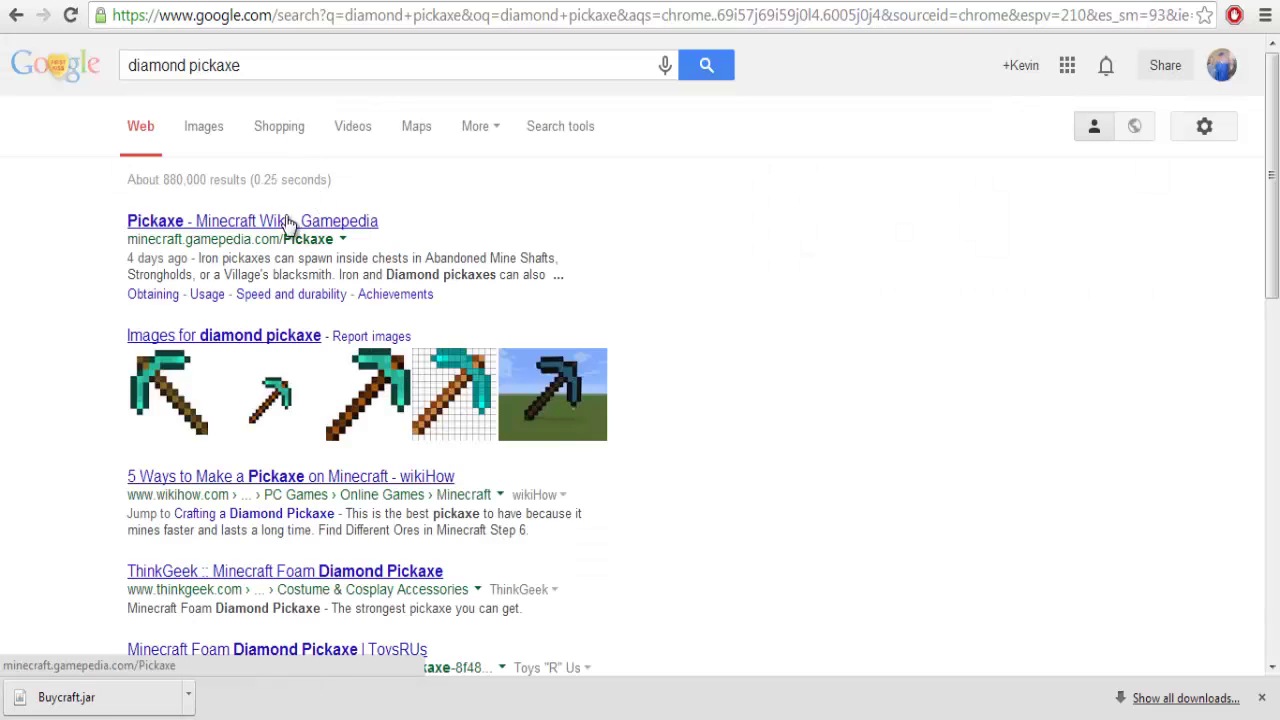
# - Refine the search to 'diamond pickaxe id', revealing item ID 278
pyautogui.click(309, 69)
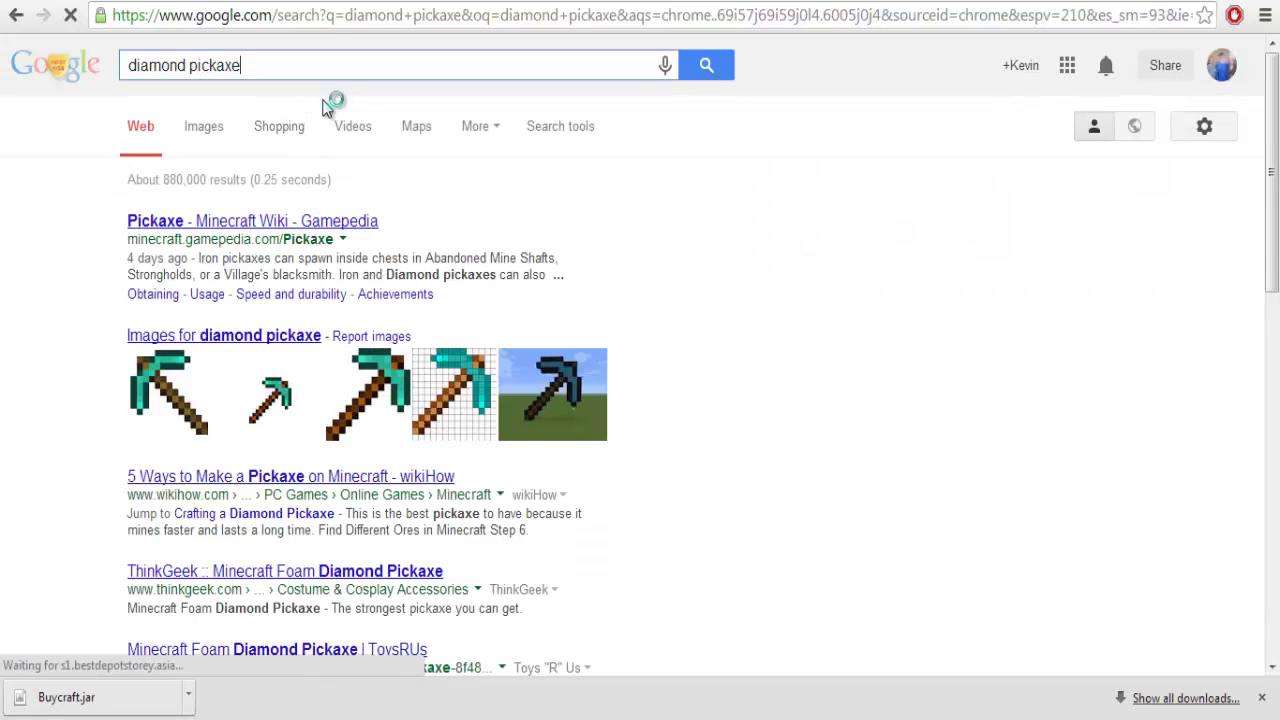
pyautogui.write('id')
pyautogui.press('Return')
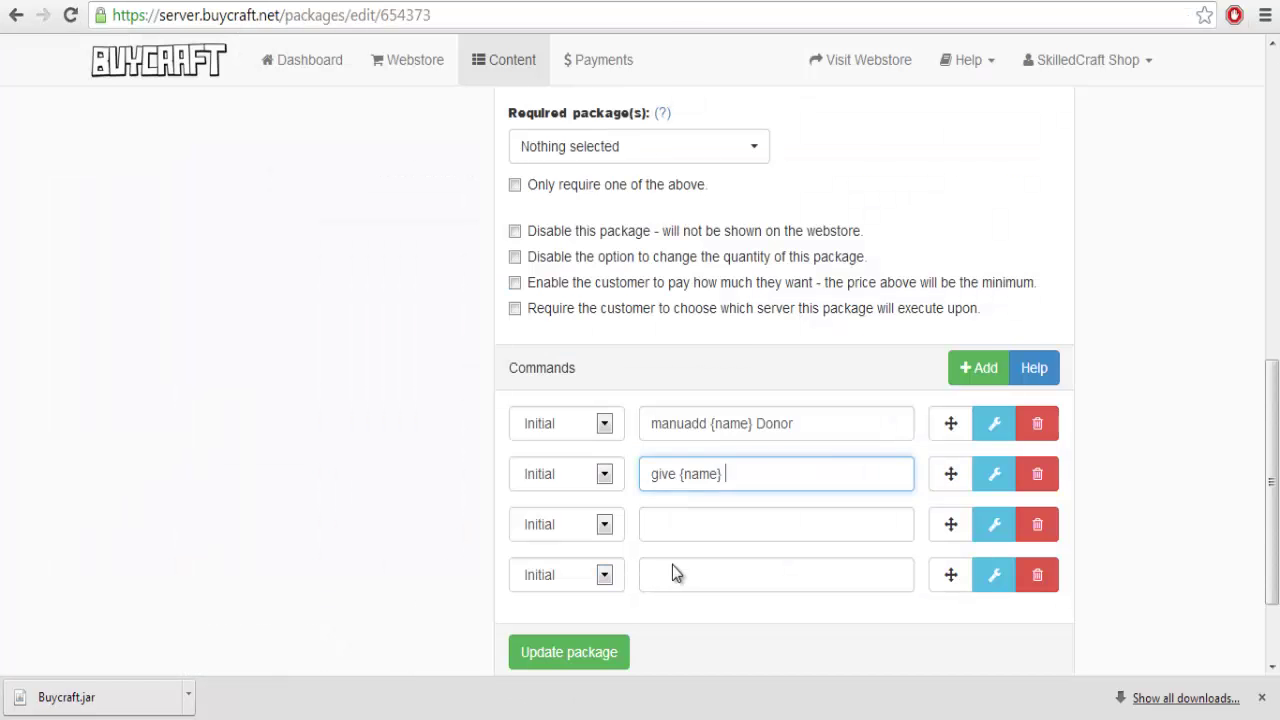
pyautogui.scroll(-2, 674, 573)
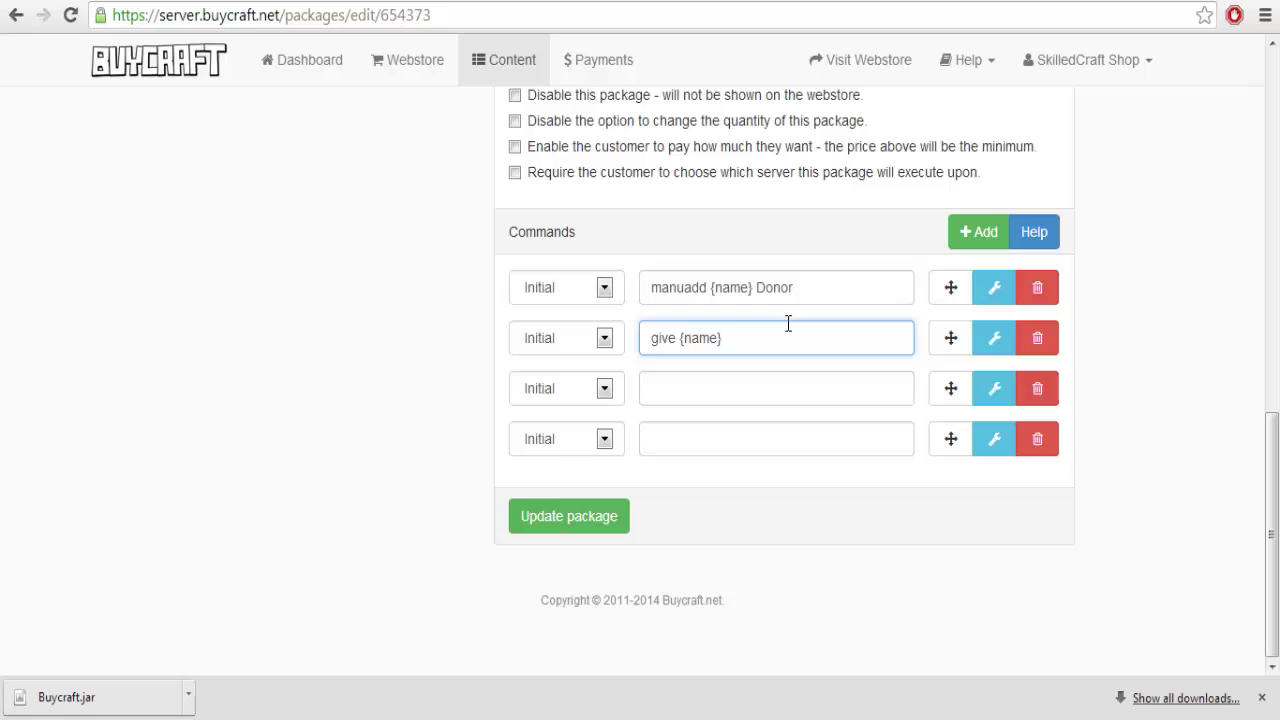
# - Finish the second command as give {name} 278 1 and begin the third with give {name
pyautogui.write('8 1')
pyautogui.click(804, 388)
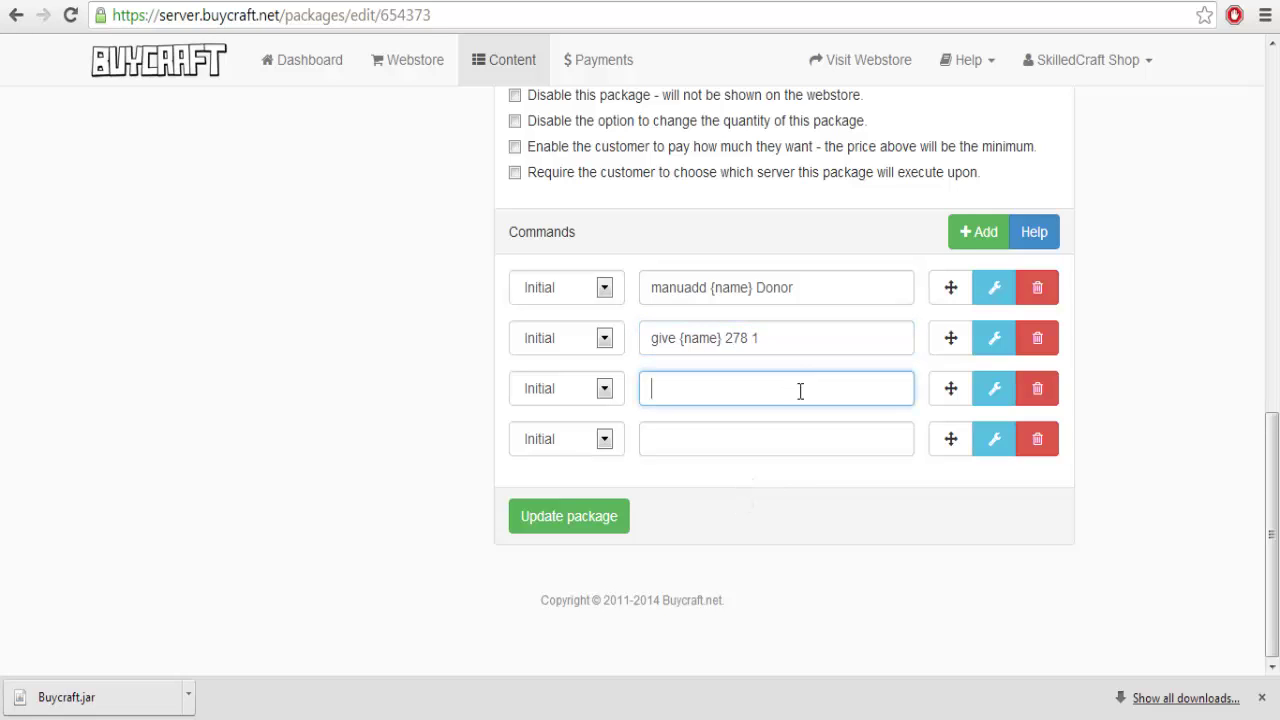
pyautogui.write('give {name')
# - Search 'diamond chesplate id' to get ID 311, then complete the third command as give {name} 311 1
pyautogui.hotkey('ctrl', 'Tab')
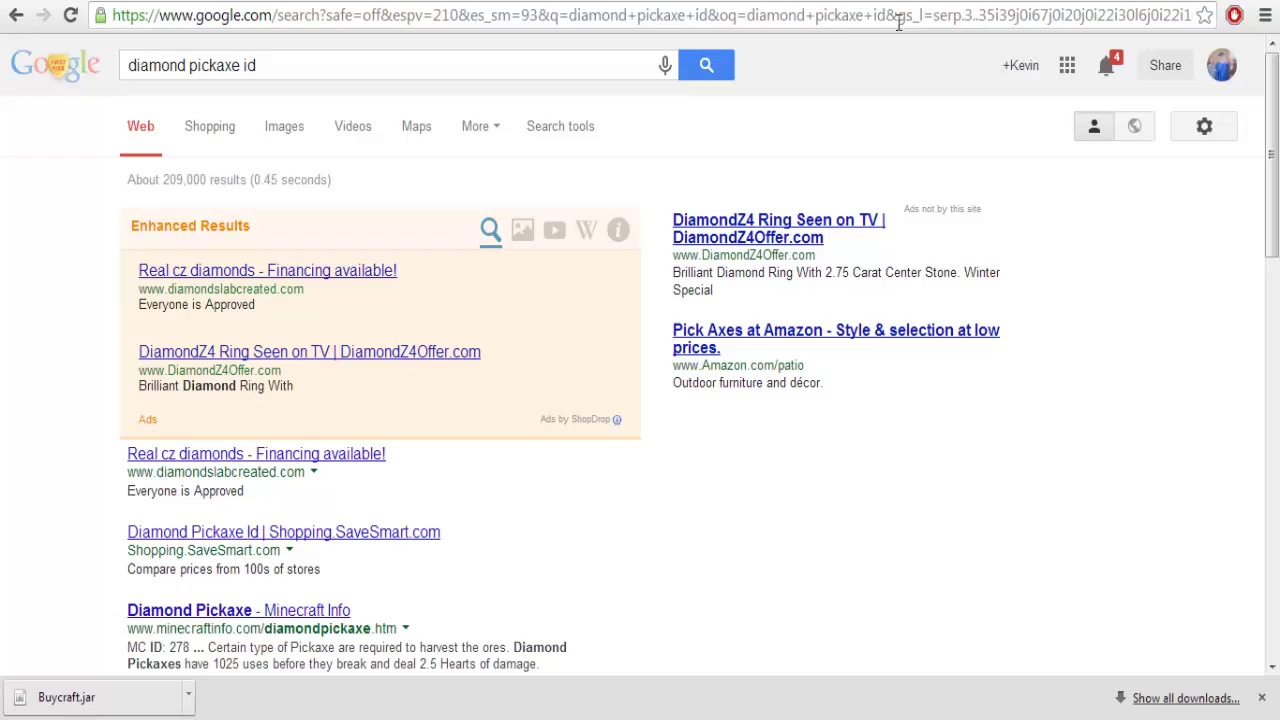
pyautogui.moveTo(286, 69); pyautogui.dragTo(186, 82)
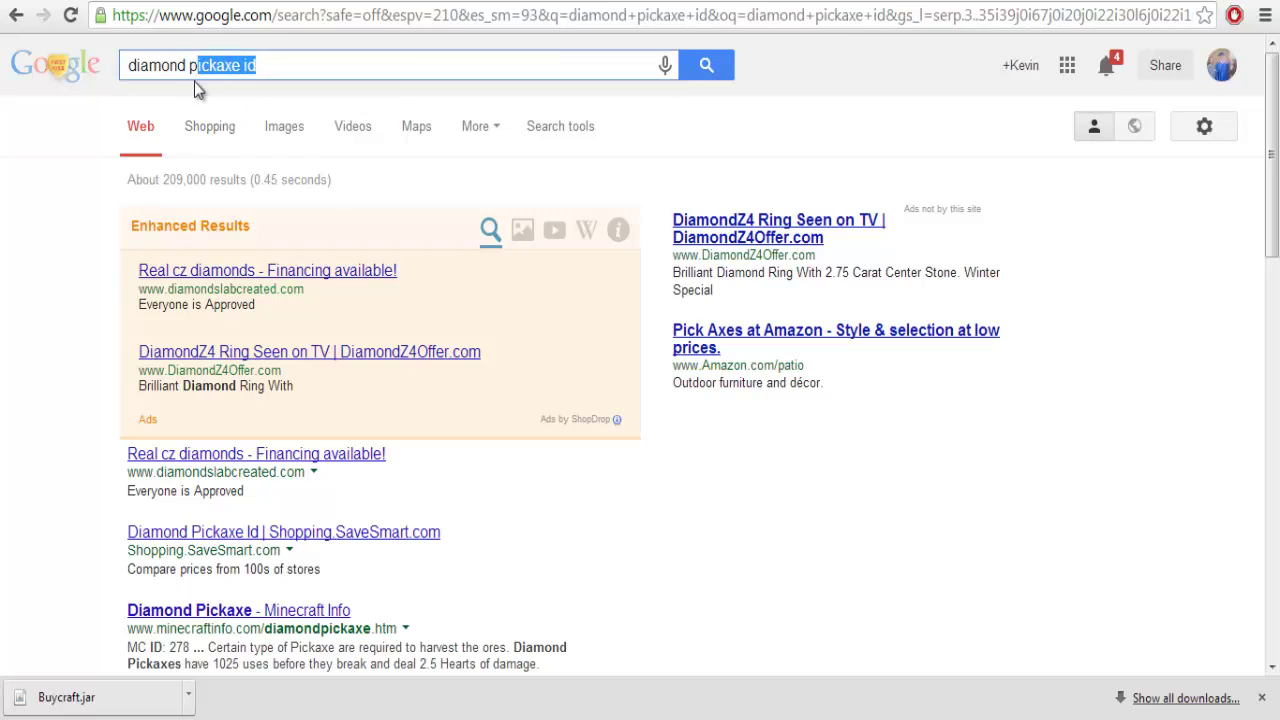
pyautogui.write('chesp')
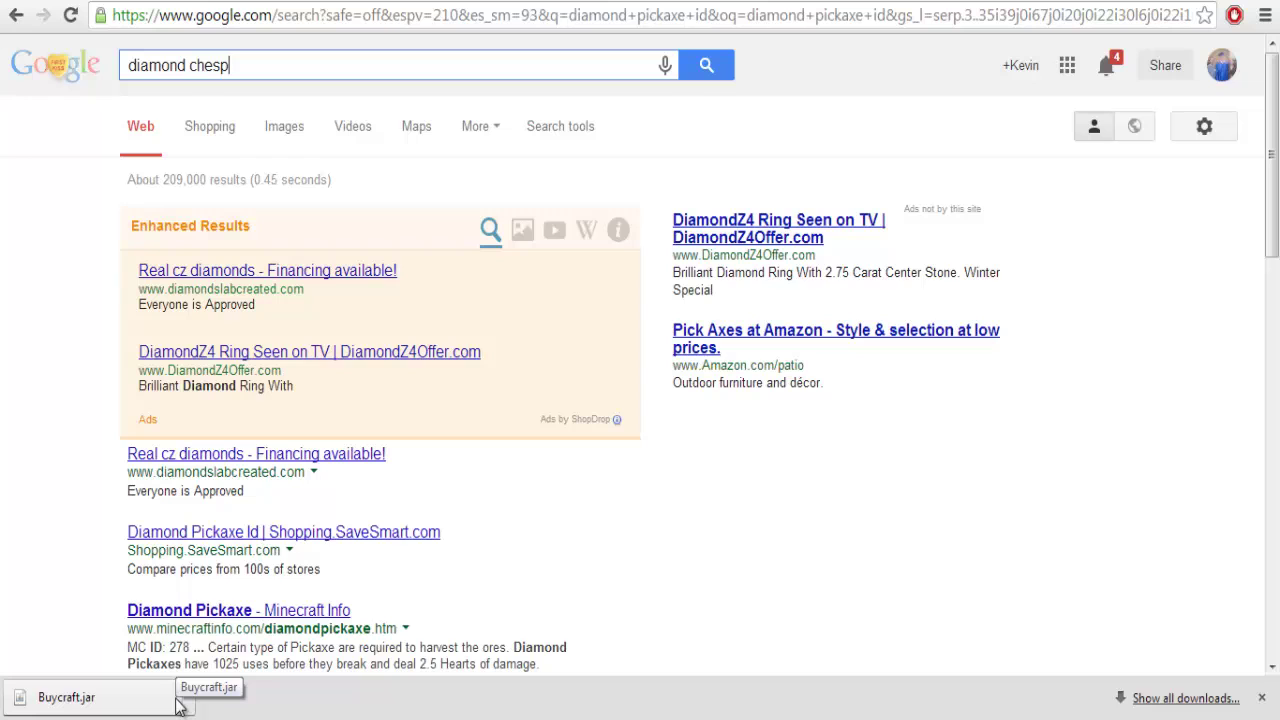
pyautogui.write('late id')
pyautogui.press('Return')
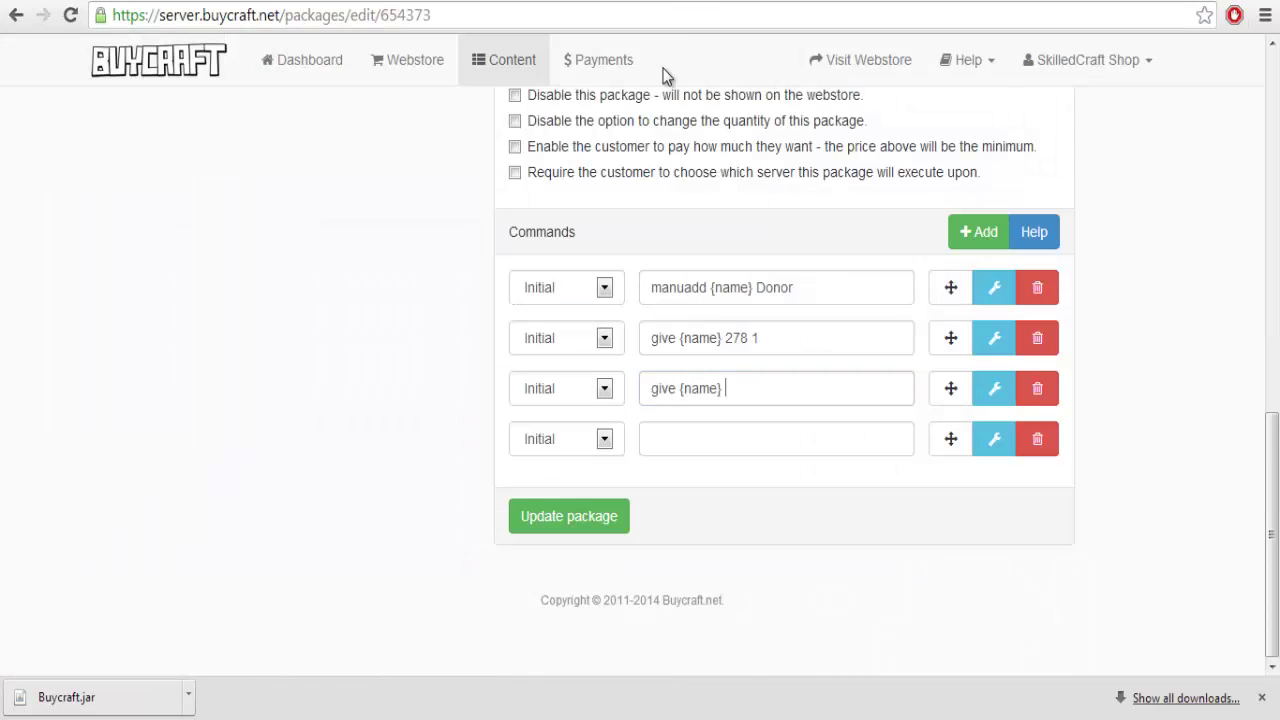
pyautogui.click(806, 390)
pyautogui.write('311')
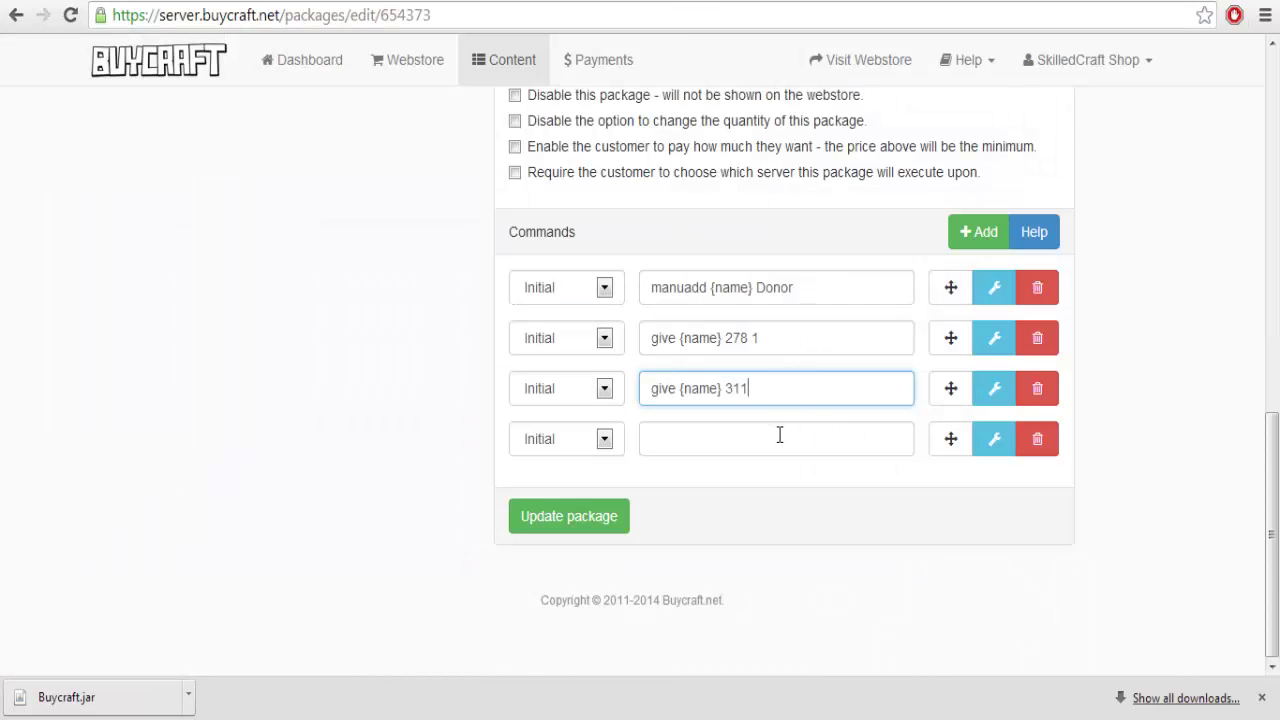
pyautogui.write(' 1')
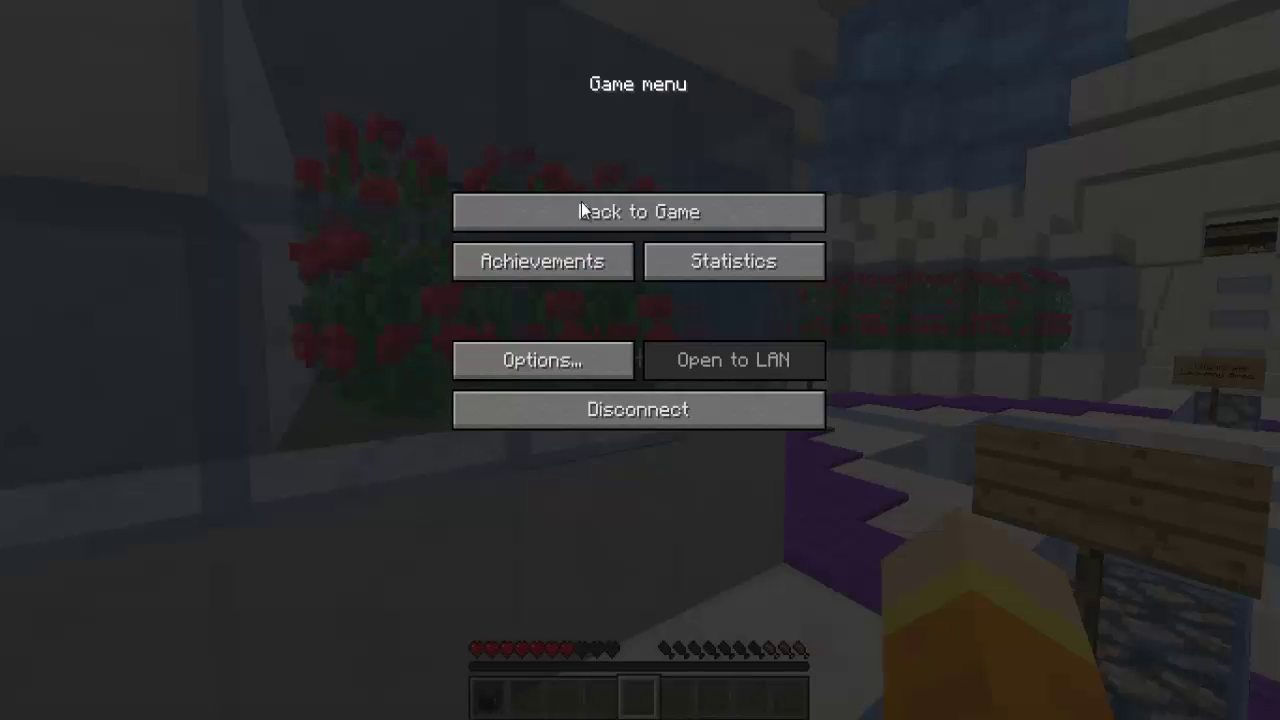
# - Try /give and /xp give in Minecraft chat, finally granting the player 1 experience point
pyautogui.click(581, 208)
pyautogui.write('/give')
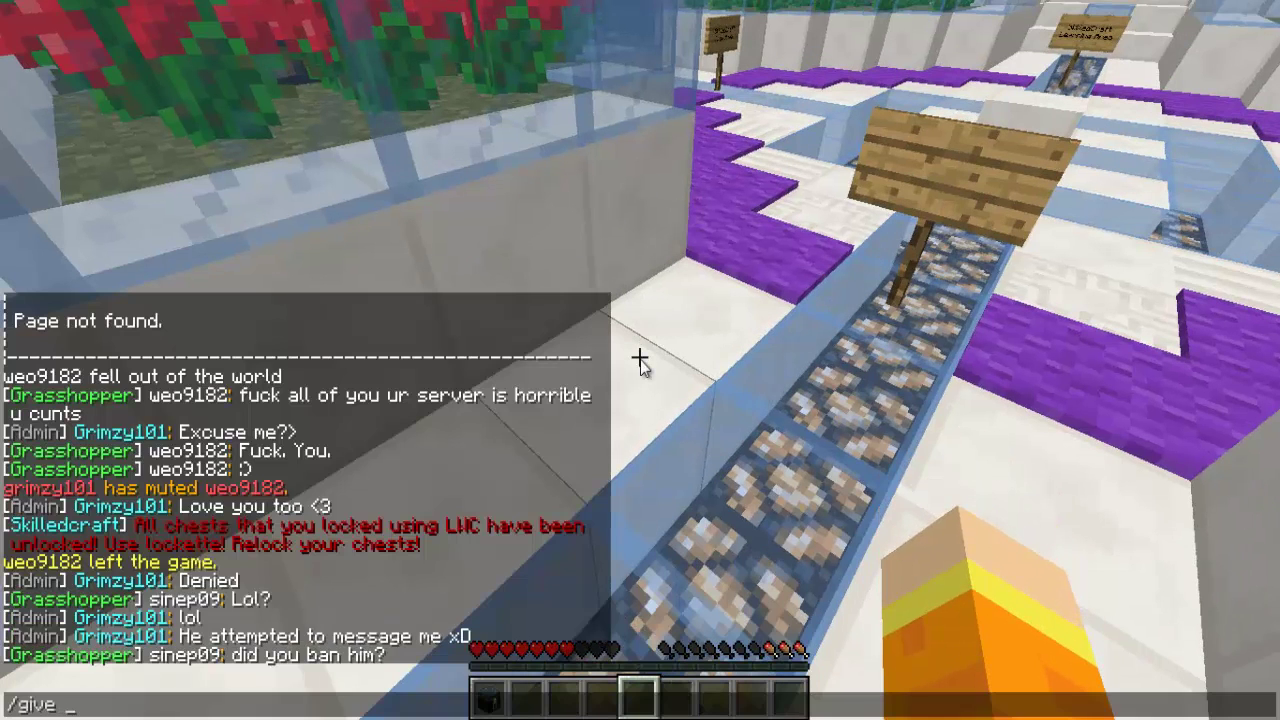
pyautogui.press('Return')
pyautogui.press('/')
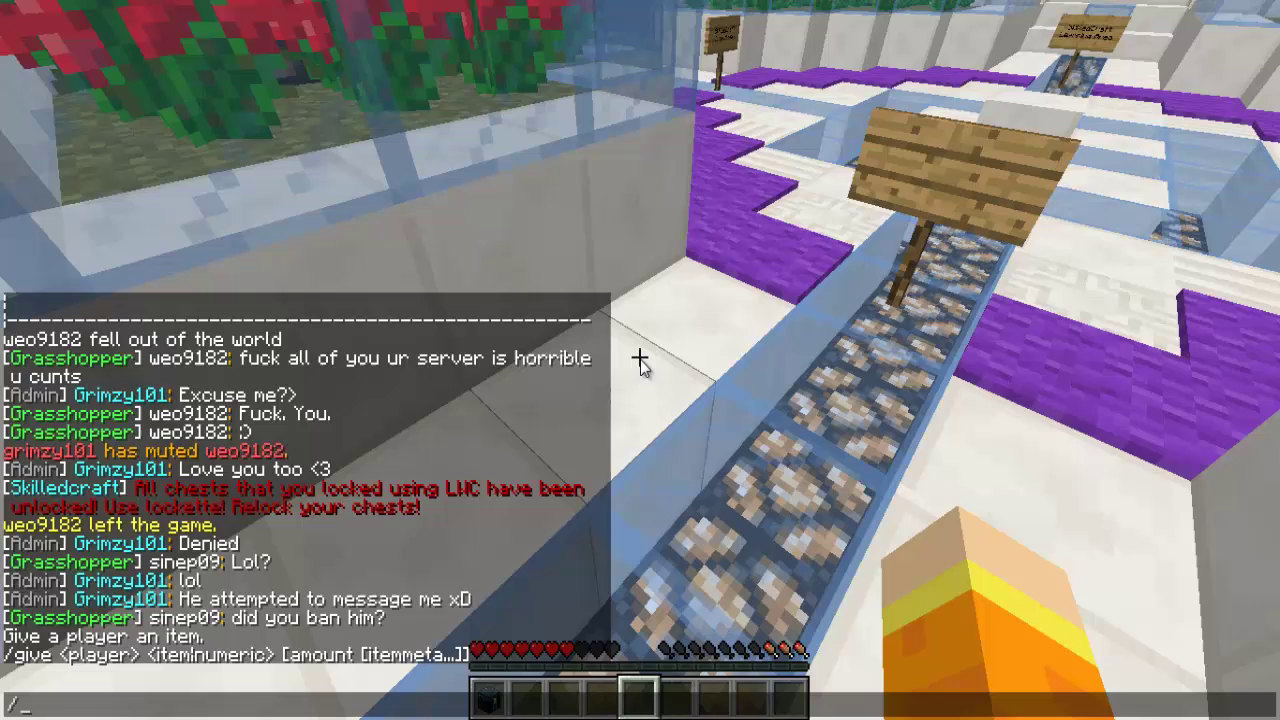
pyautogui.write('xp give')
pyautogui.press('Return')
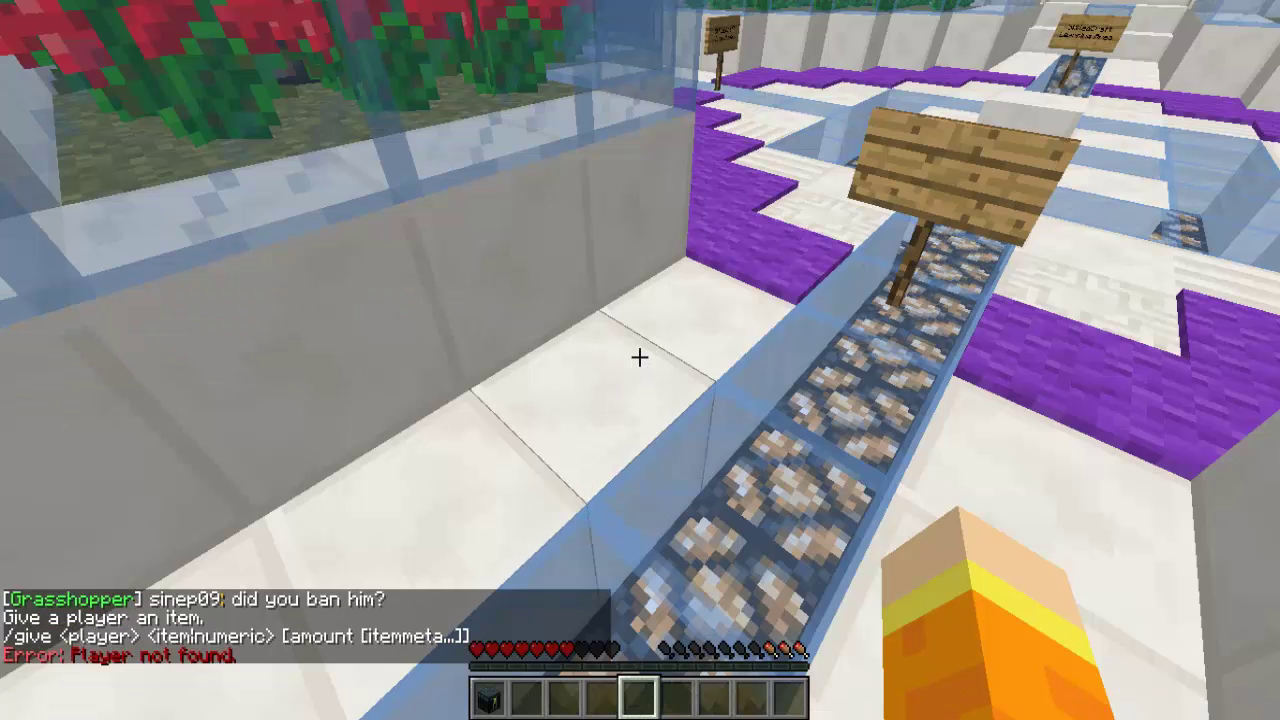
pyautogui.press('/')
pyautogui.write('xp g')
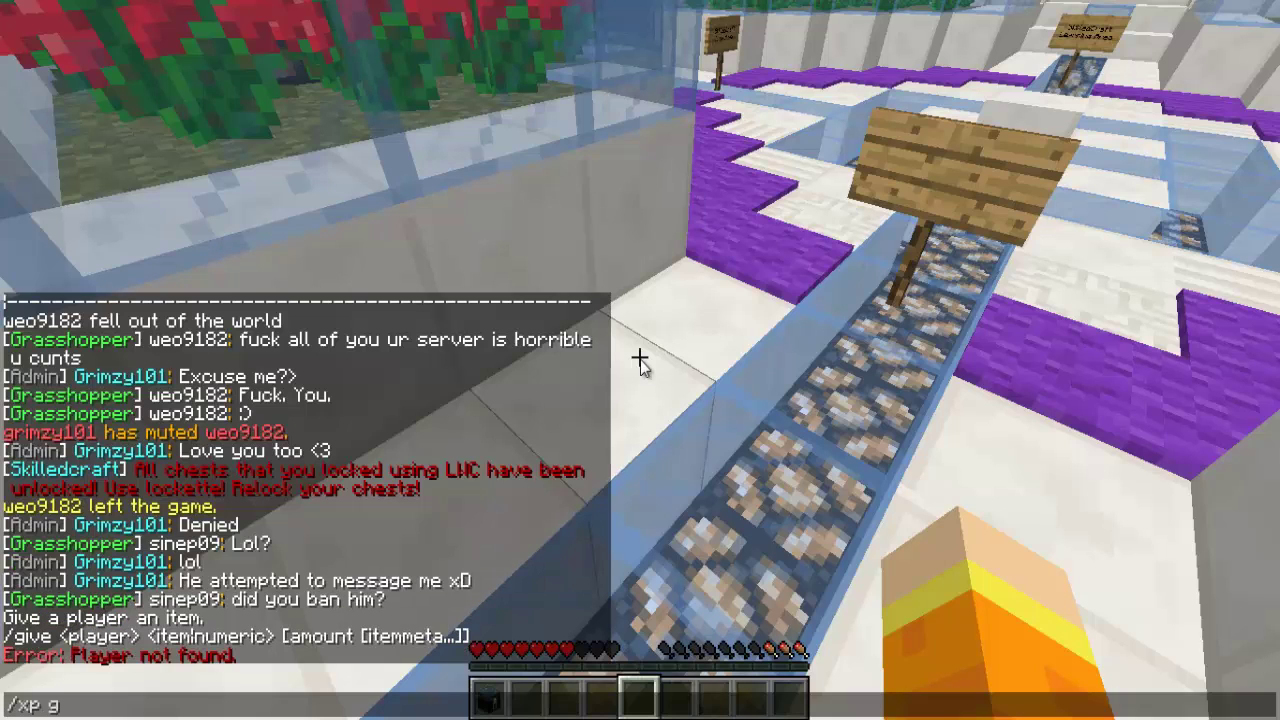
pyautogui.write('ive skilledkevin25 1')
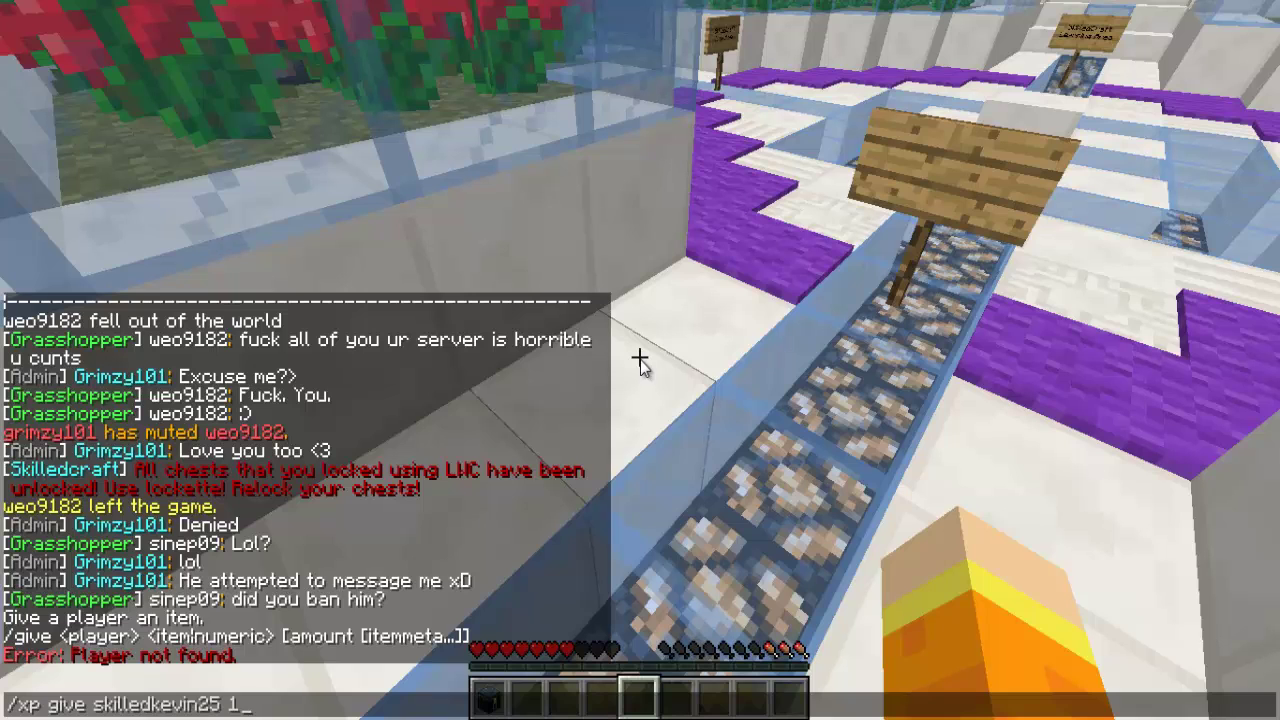
pyautogui.press('Return')
# - Add xp give {name} 2500 as the Donator package's fourth command
pyautogui.press('t')
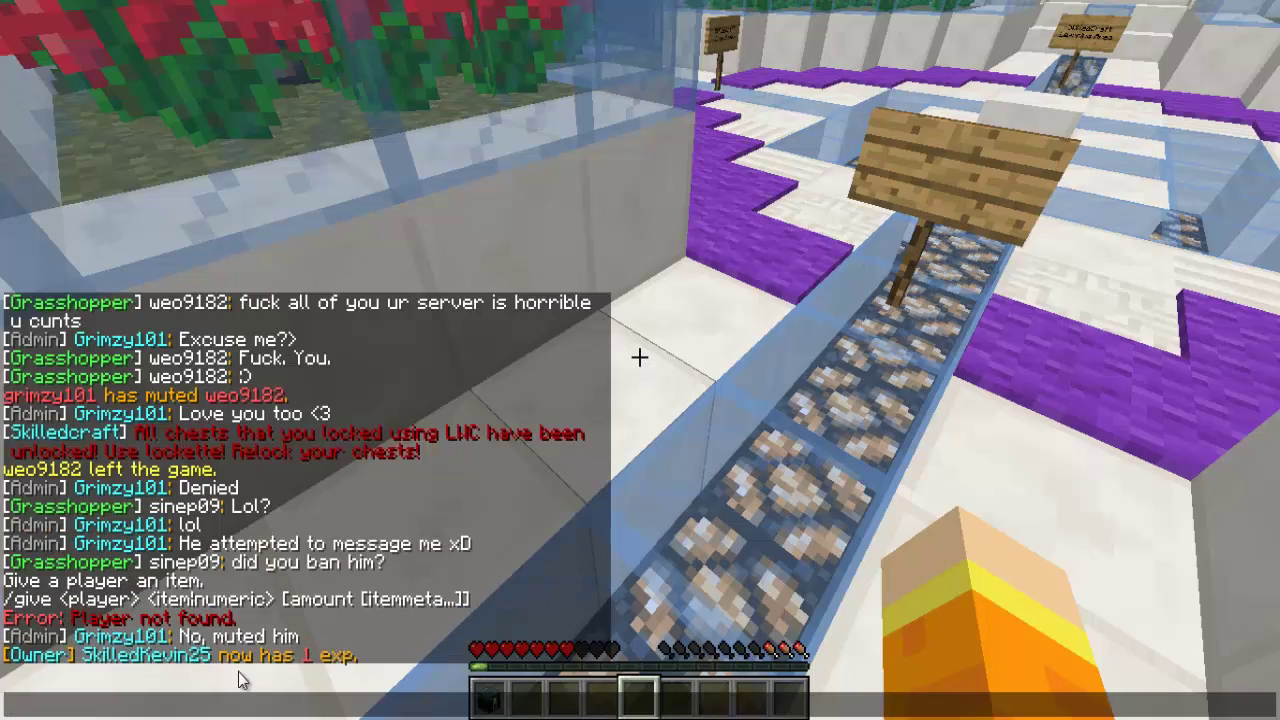
pyautogui.hotkey('alt', 'Tab')
pyautogui.click(752, 424)
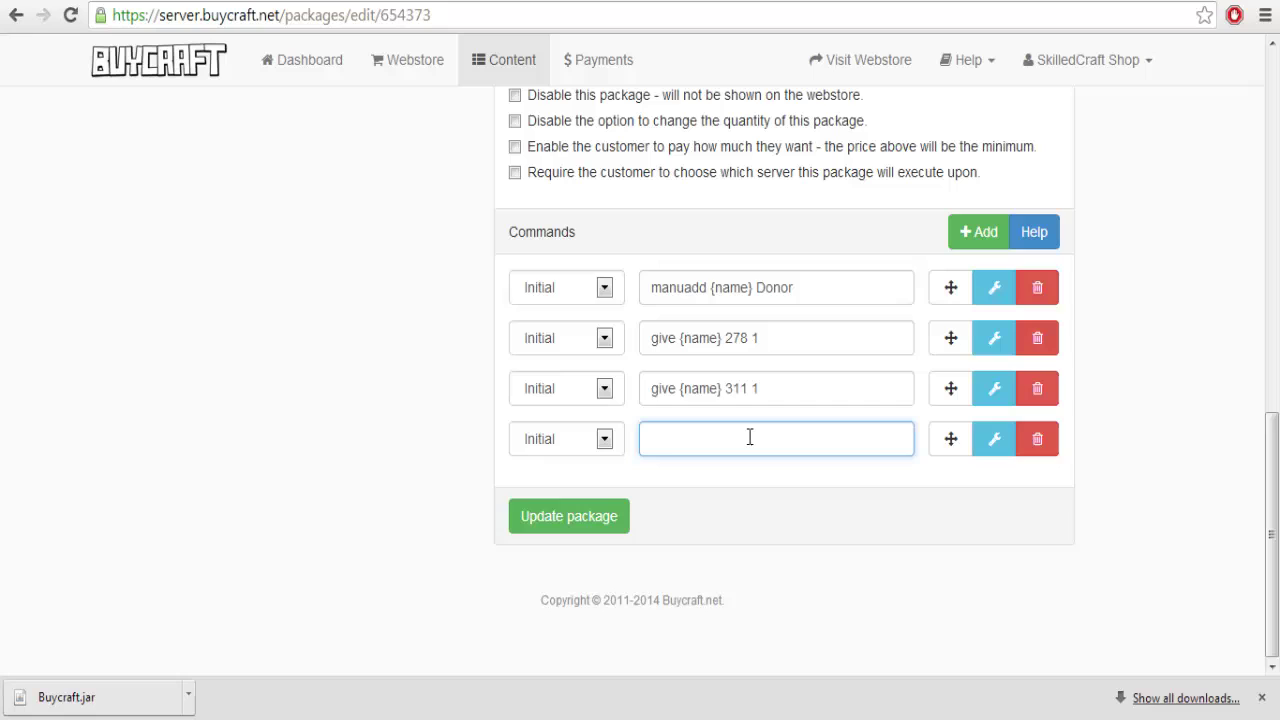
pyautogui.write('xp give {name} 2500')
pyautogui.scroll(9, 894, 309)
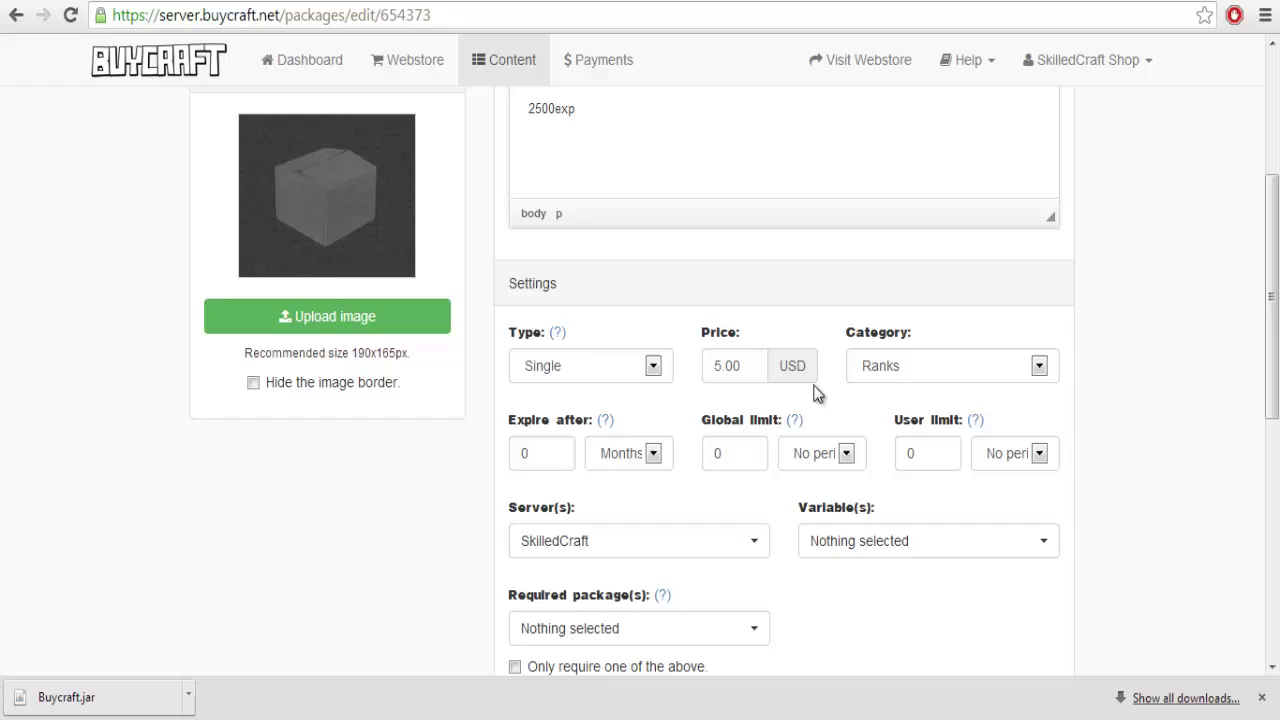
# - Upload the redstone dust image for the package and hide the image border
pyautogui.click(354, 620)
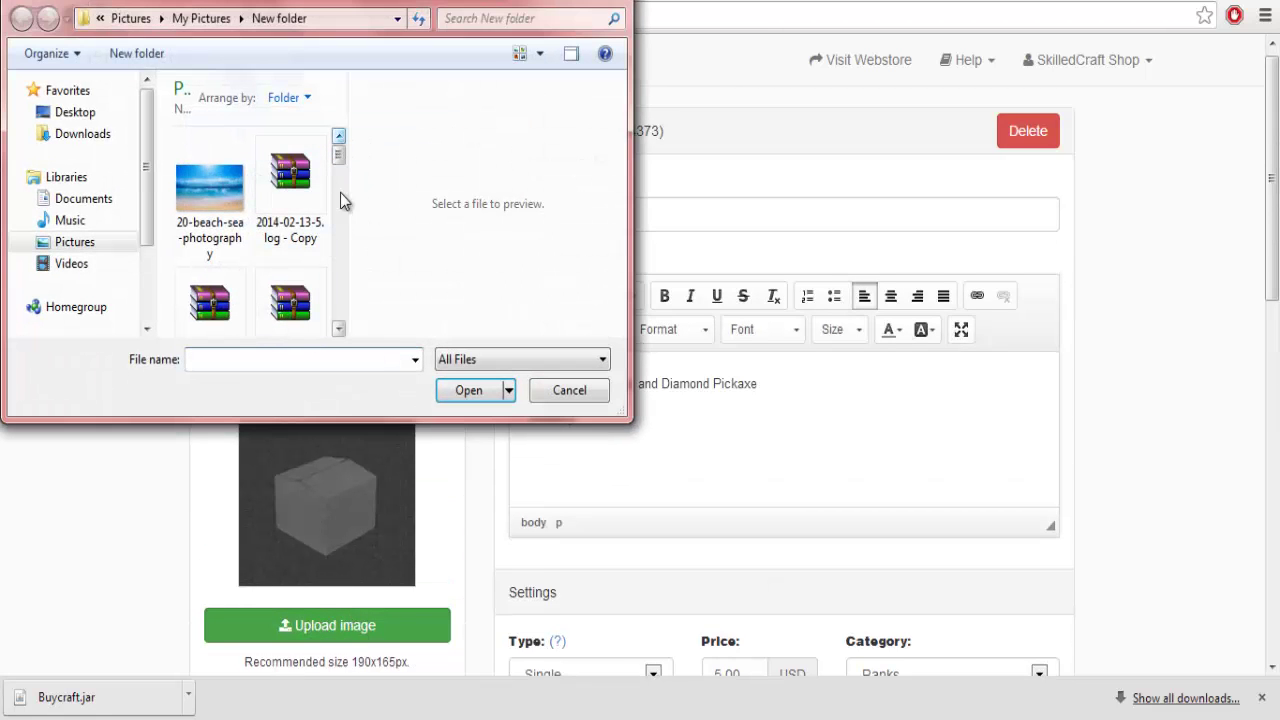
pyautogui.scroll(2, 354, 302)
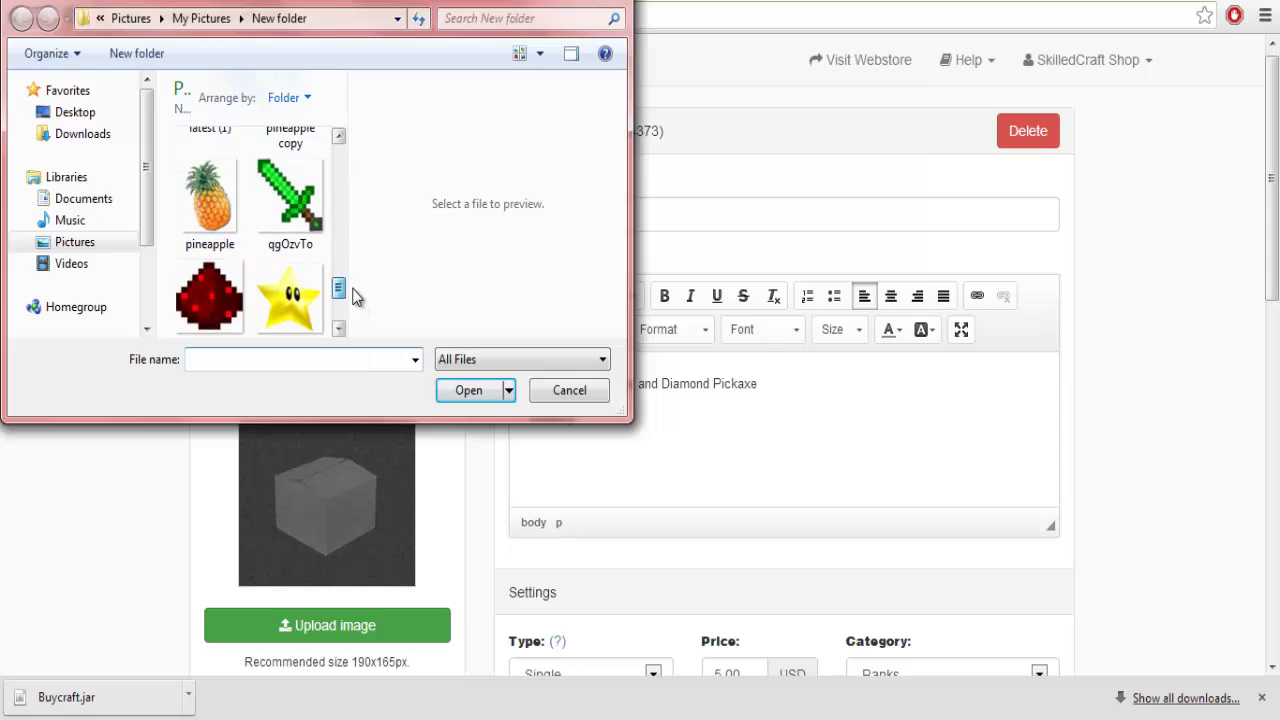
pyautogui.click(233, 312)
pyautogui.doubleClick(207, 245)
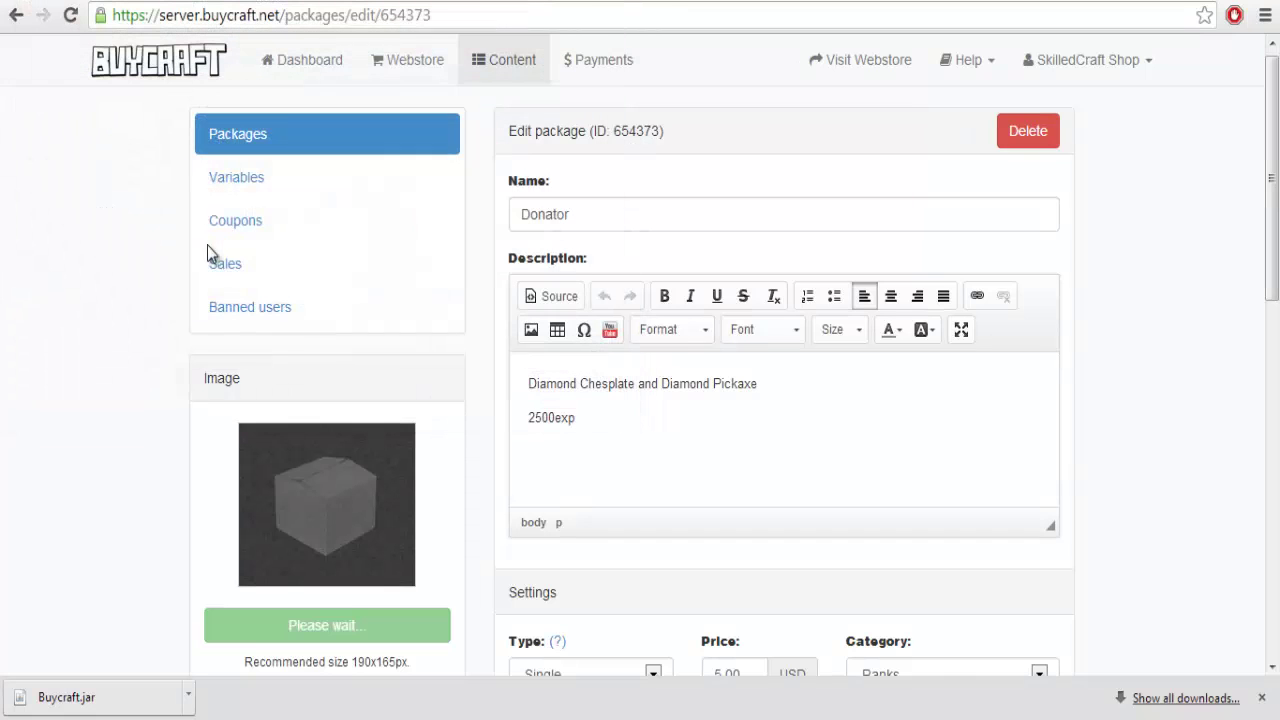
pyautogui.scroll(-3, 440, 547)
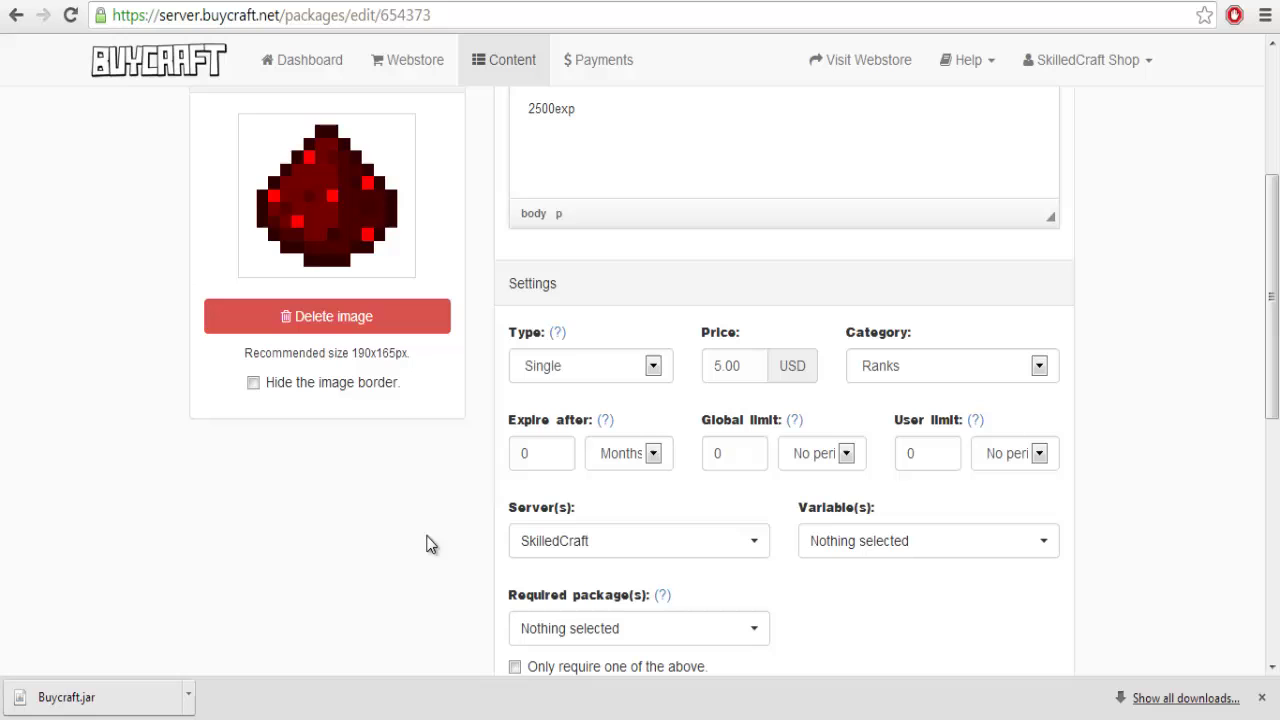
pyautogui.click(253, 384)
pyautogui.scroll(3, 410, 508)
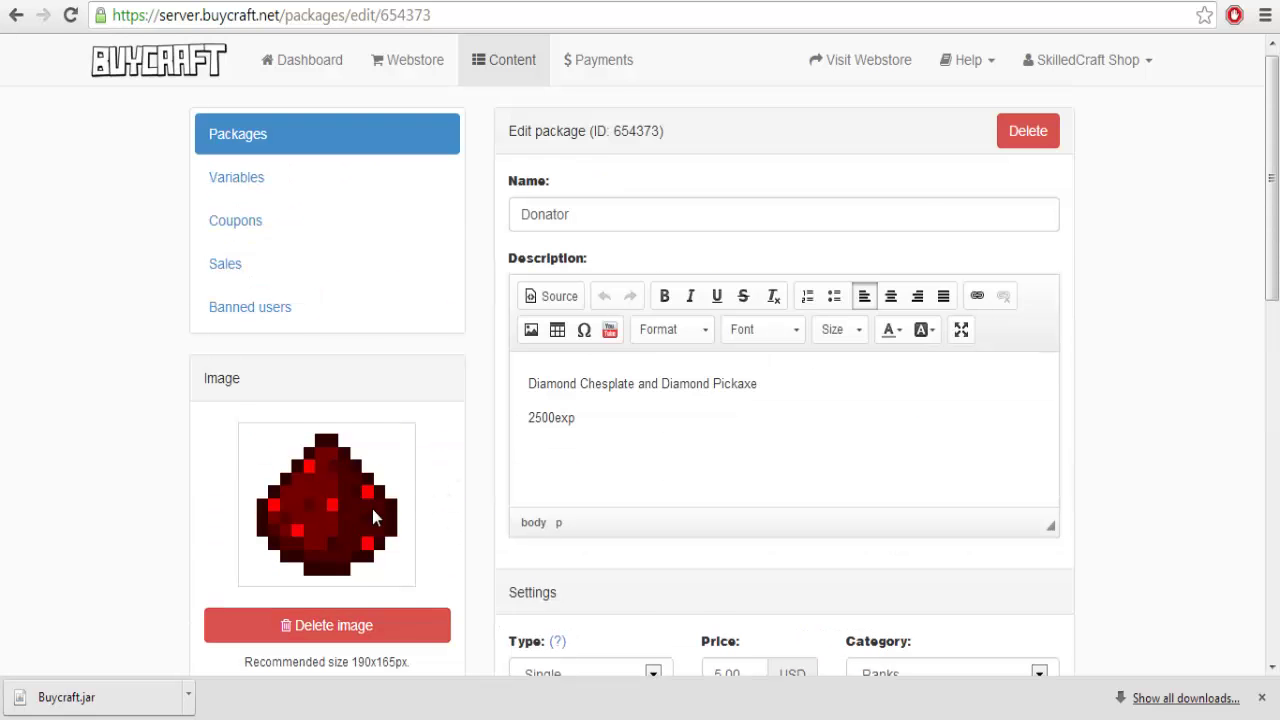
pyautogui.scroll(-6, 372, 509)
pyautogui.scroll(2, 630, 240)
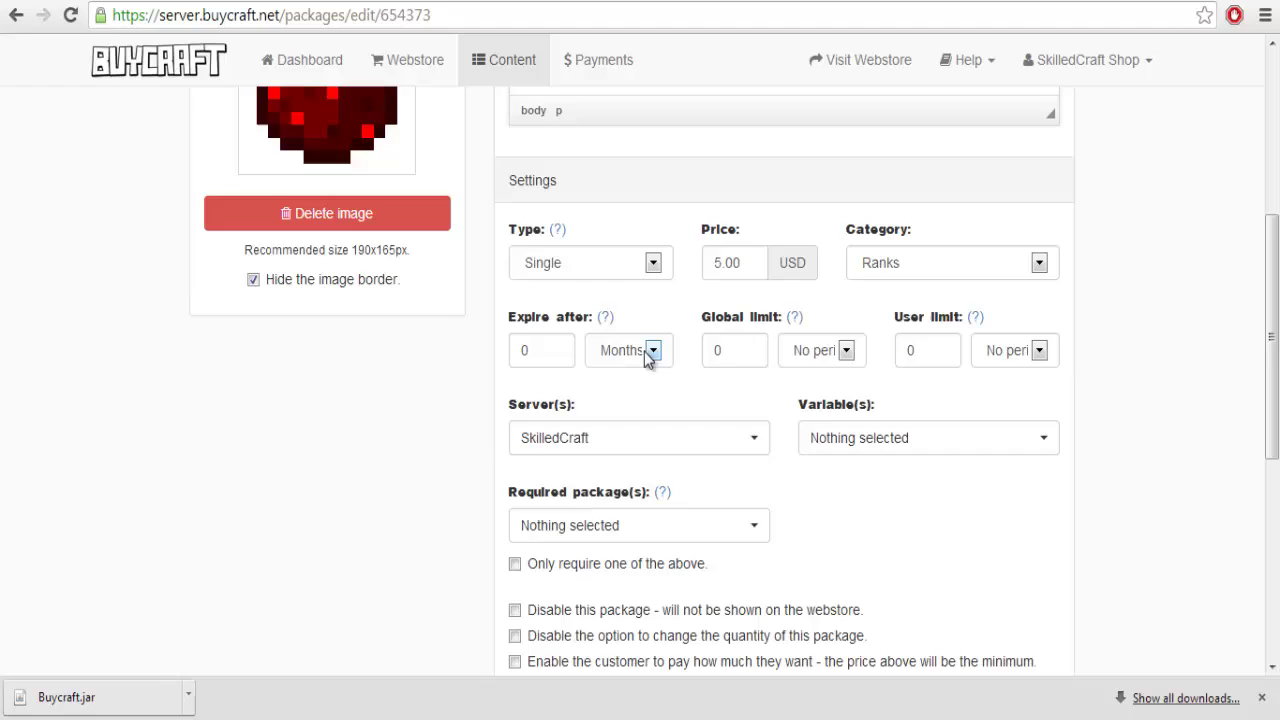
pyautogui.scroll(-3, 700, 400)
# - Let customers pay more than the set price and save the Donator package
pyautogui.click(757, 215)
pyautogui.click(952, 288)
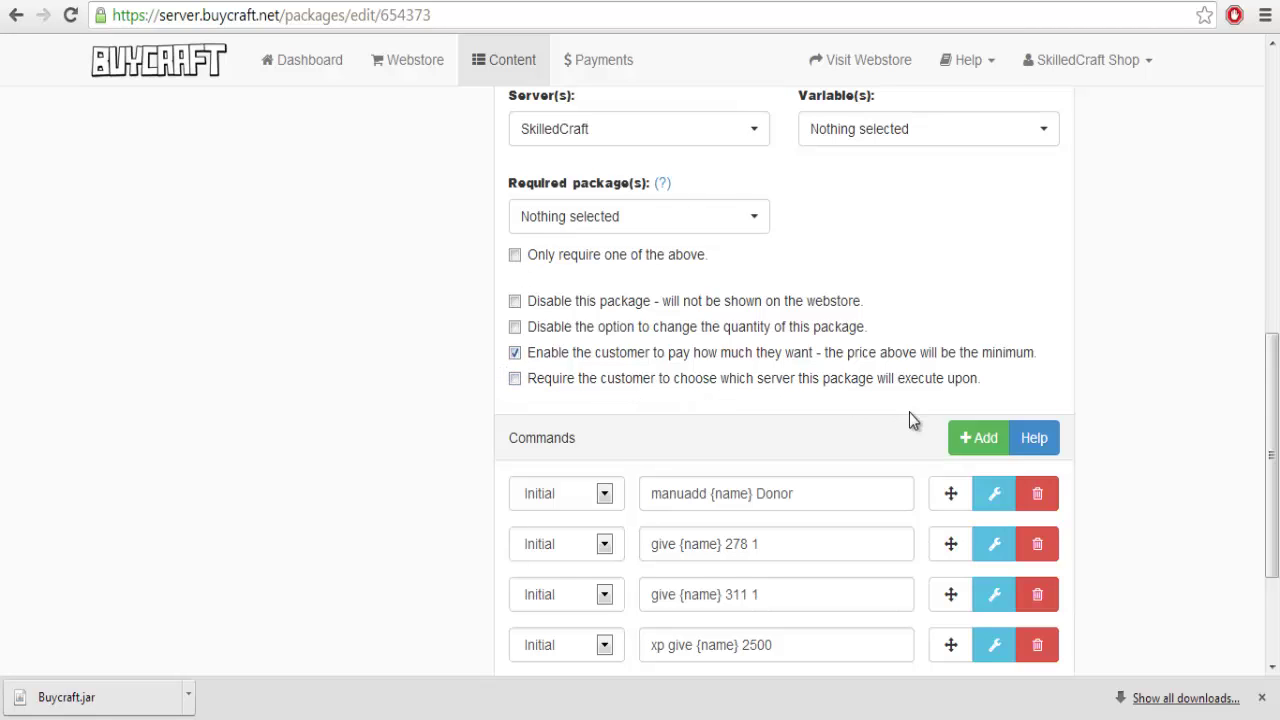
pyautogui.scroll(-2, 797, 480)
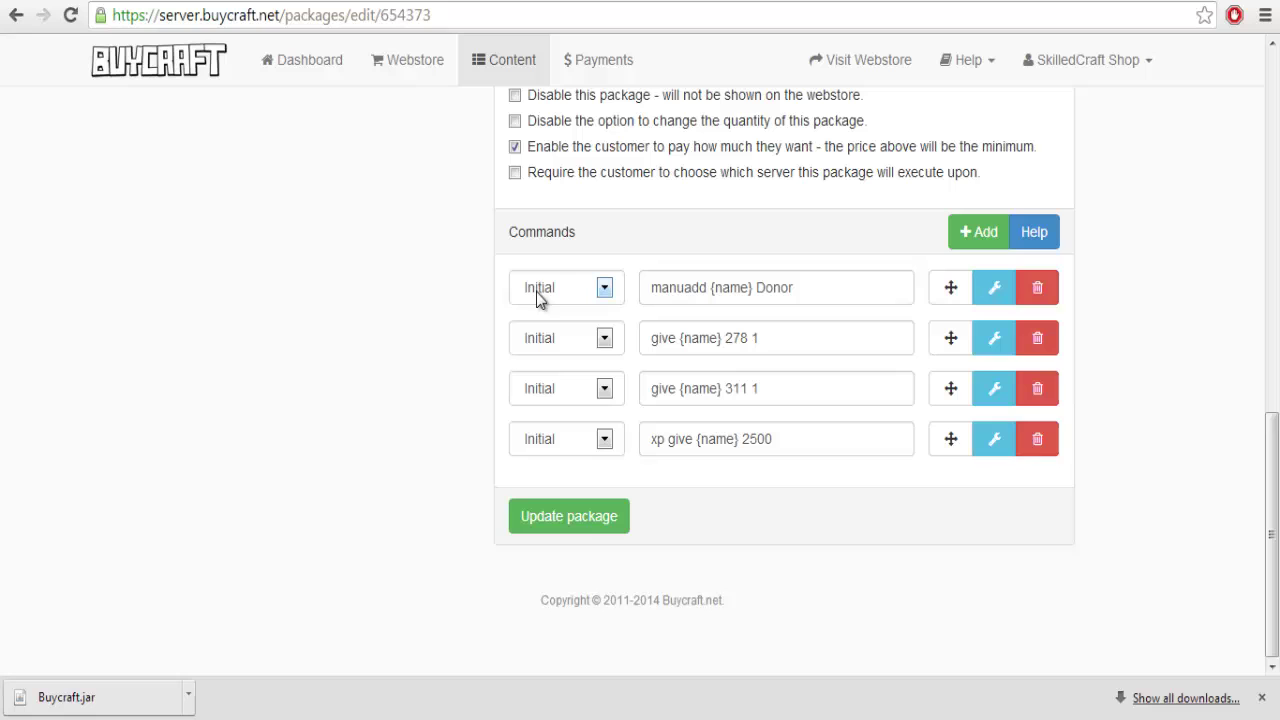
pyautogui.click(576, 517)
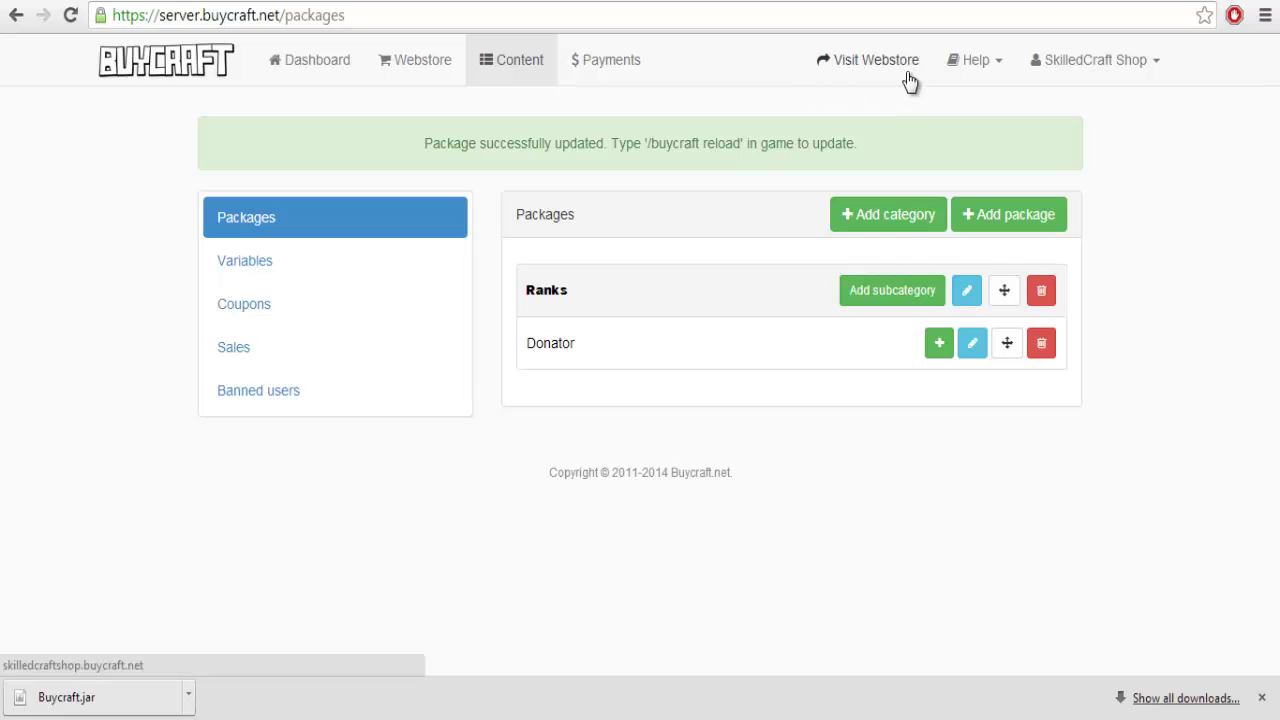
# - Open the webstore's payment gateway settings and browse the providers available to add
pyautogui.click(414, 62)
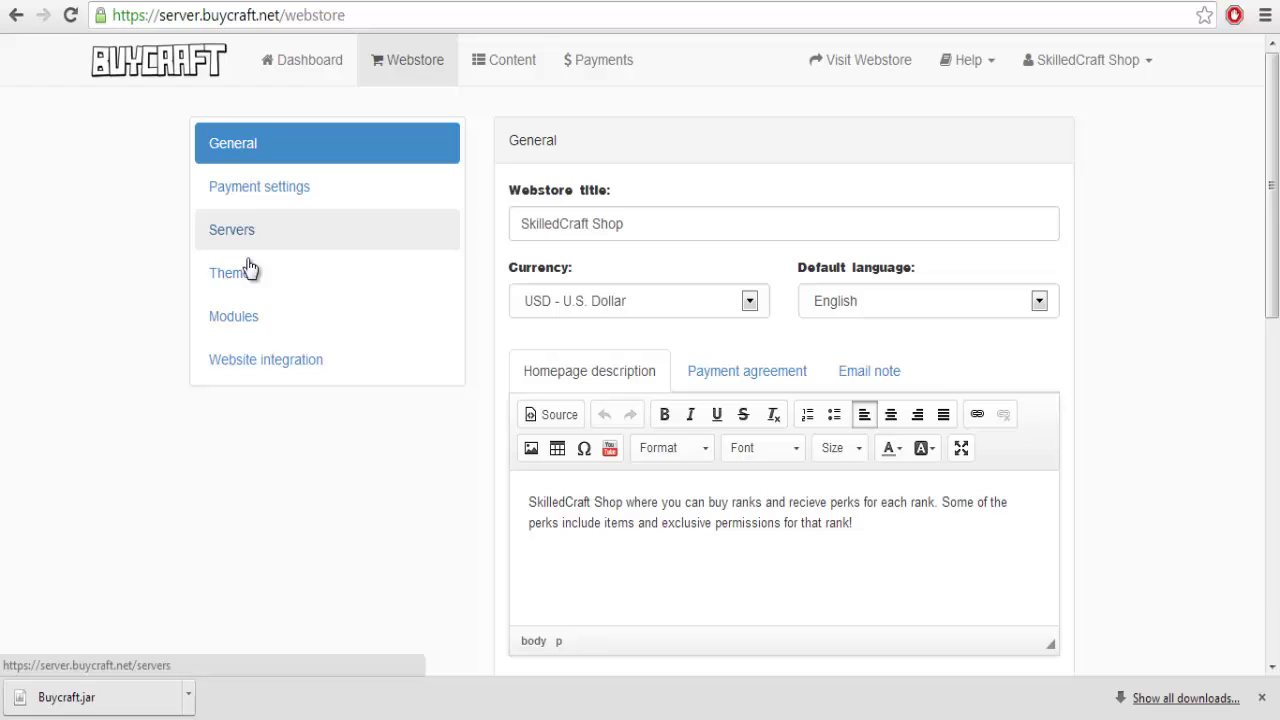
pyautogui.click(259, 199)
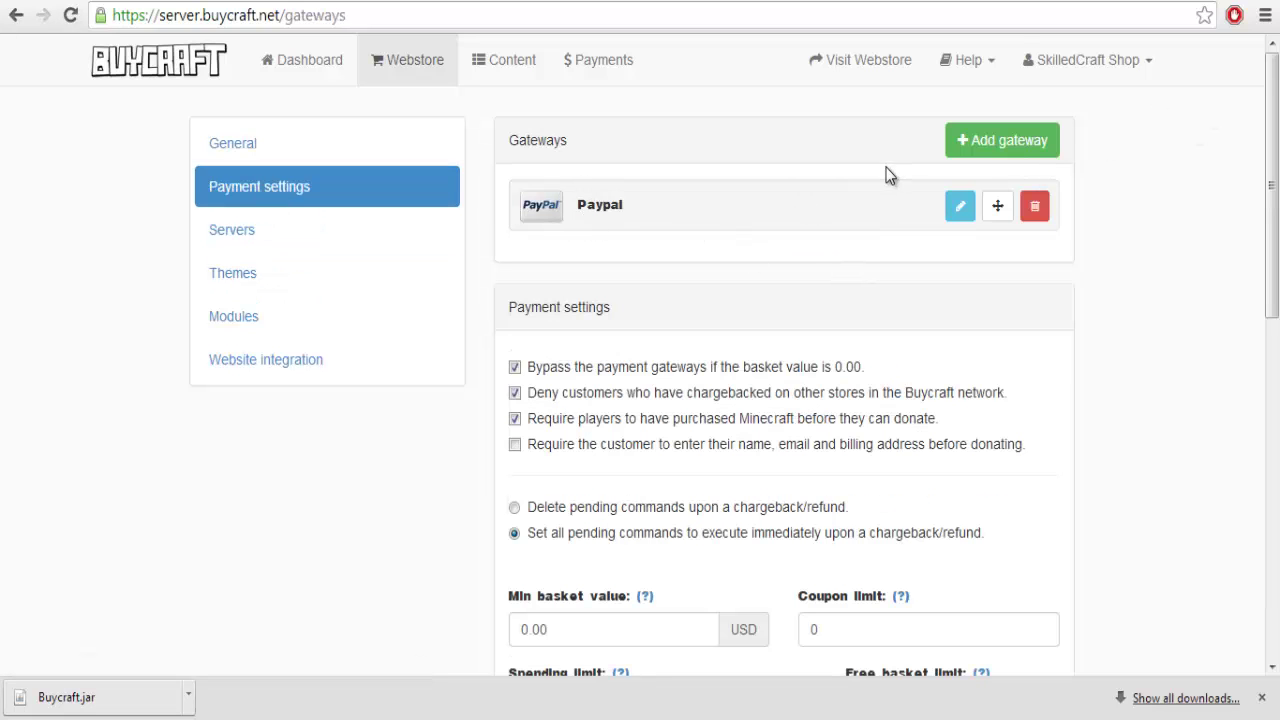
pyautogui.rightClick(976, 143)
pyautogui.click(955, 140)
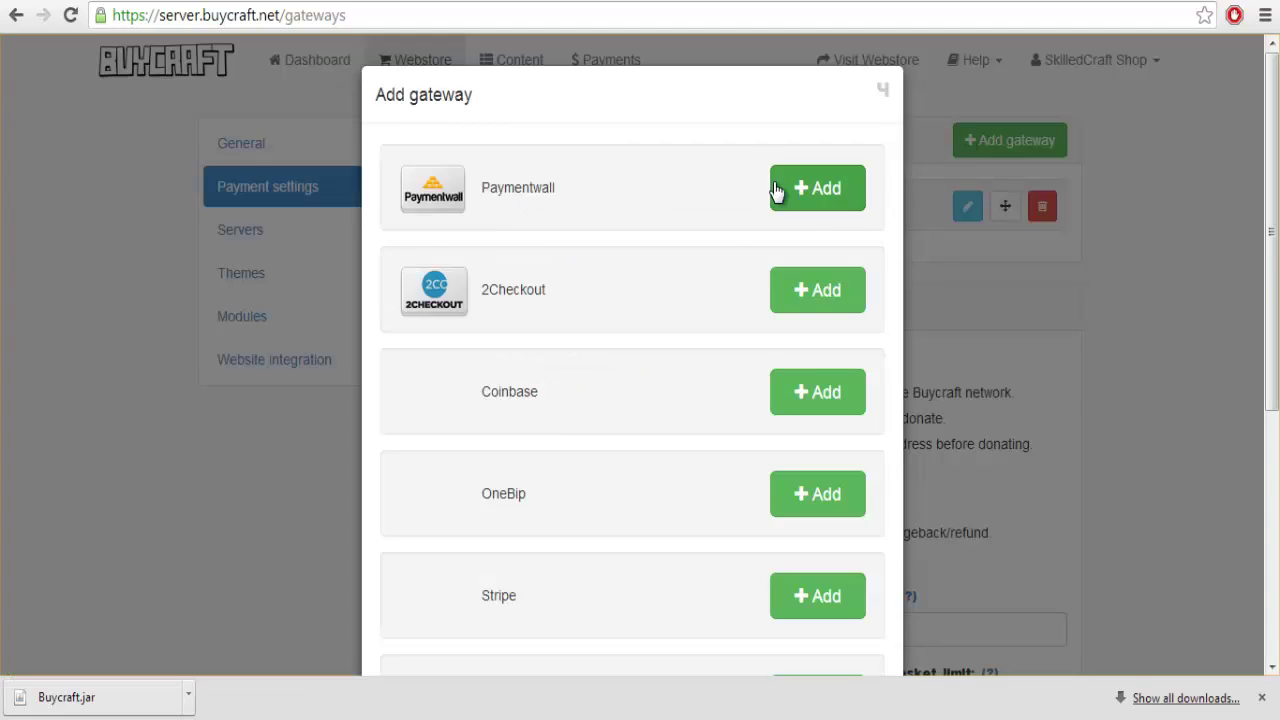
pyautogui.scroll(-4, 669, 320)
pyautogui.scroll(3, 574, 531)
pyautogui.scroll(-3, 812, 497)
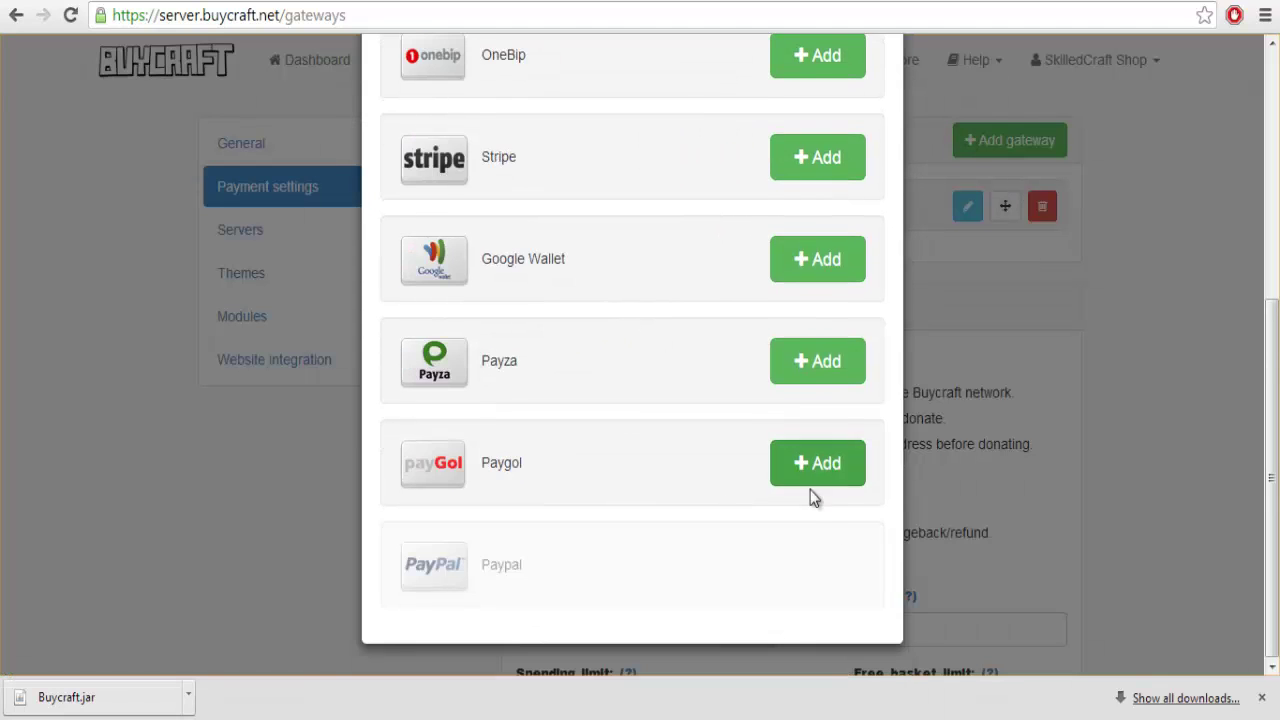
pyautogui.scroll(5, 812, 497)
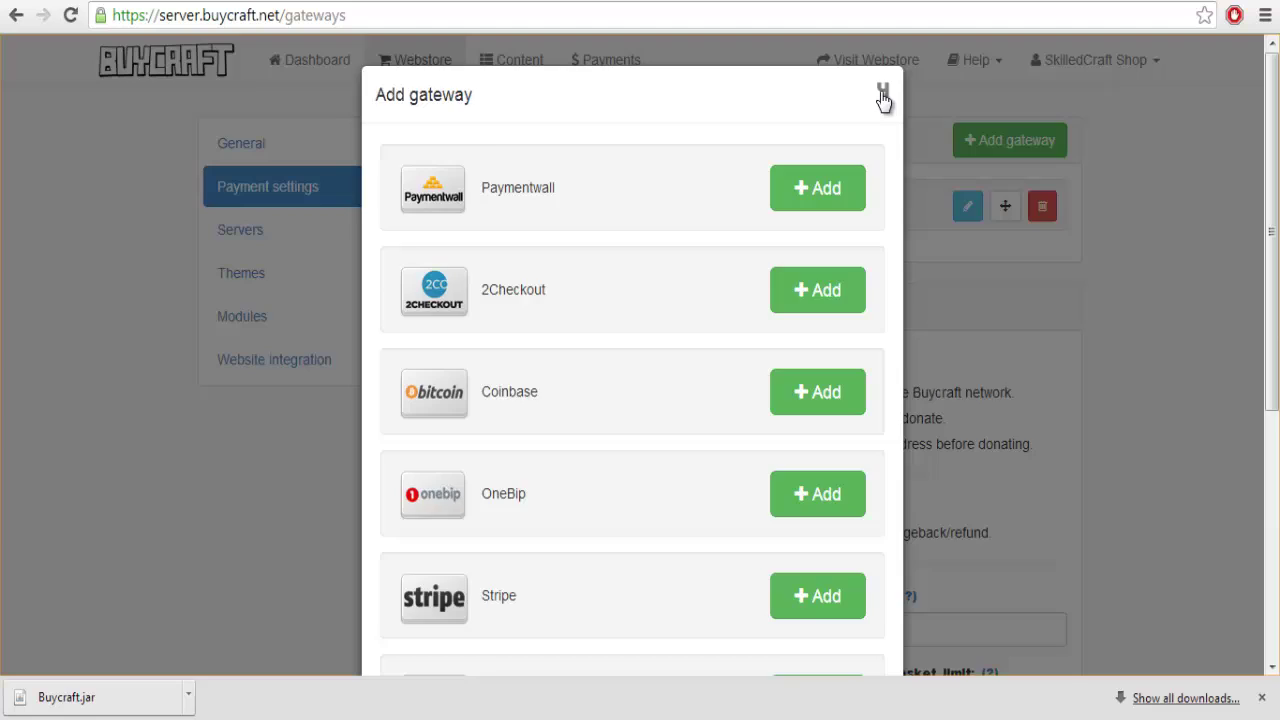
pyautogui.click(883, 96)
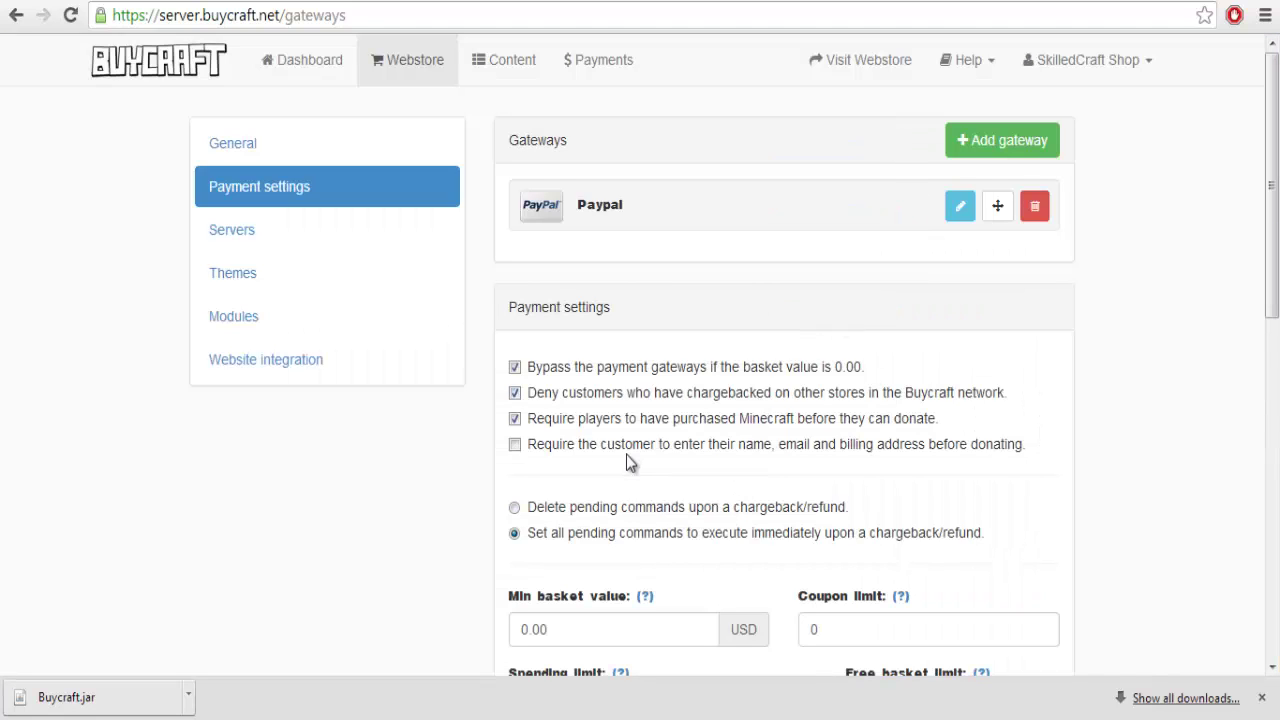
# - Review the PayPal gateway's settings, then return to the packages list
pyautogui.click(964, 207)
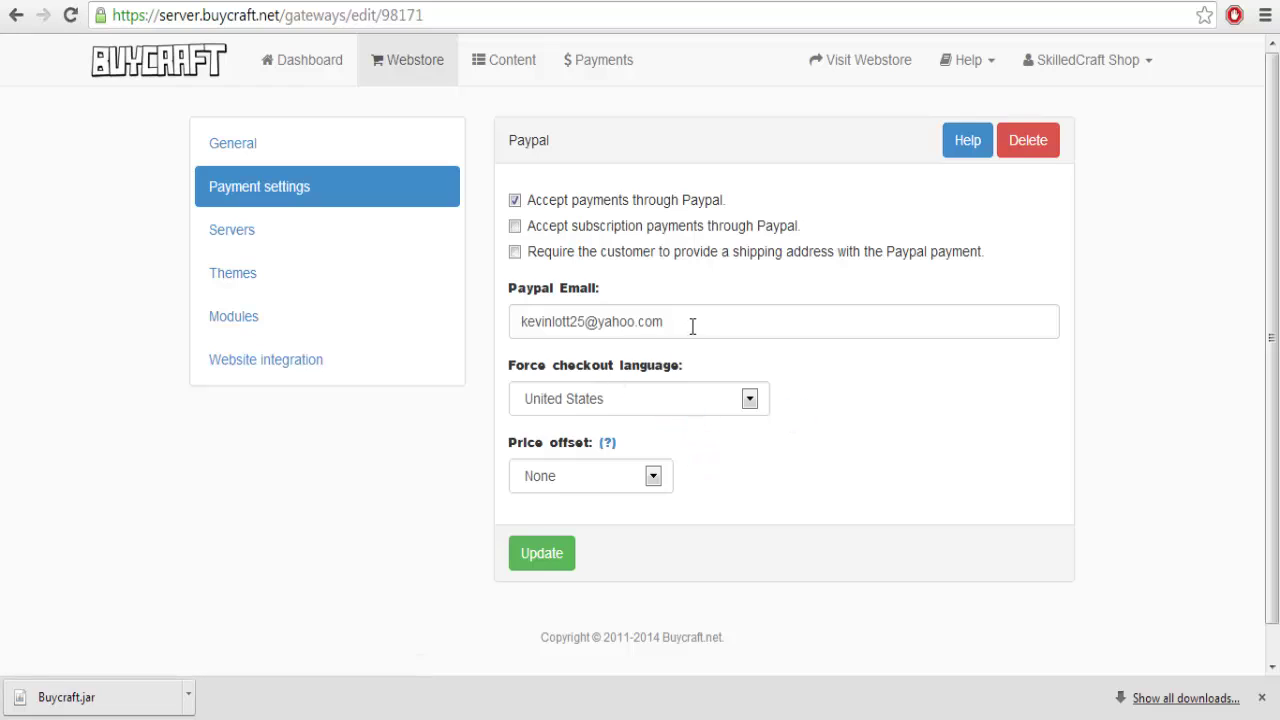
pyautogui.tripleClick(691, 326)
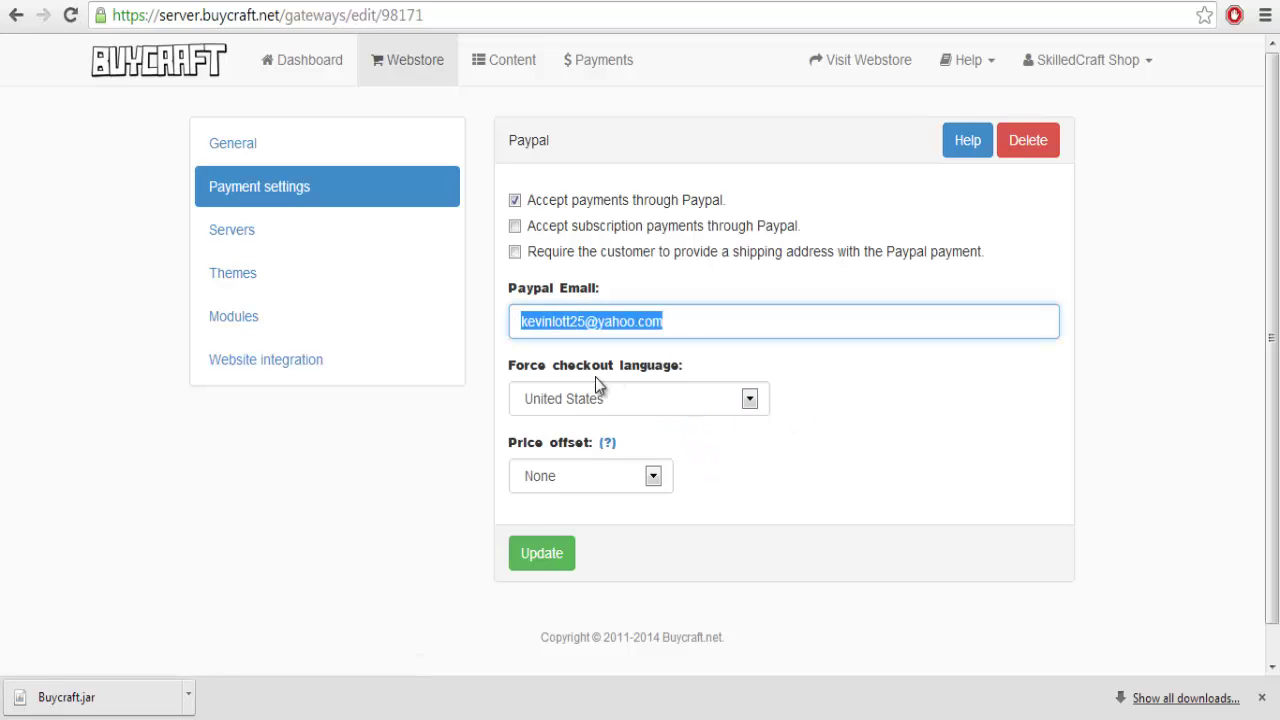
pyautogui.click(512, 62)
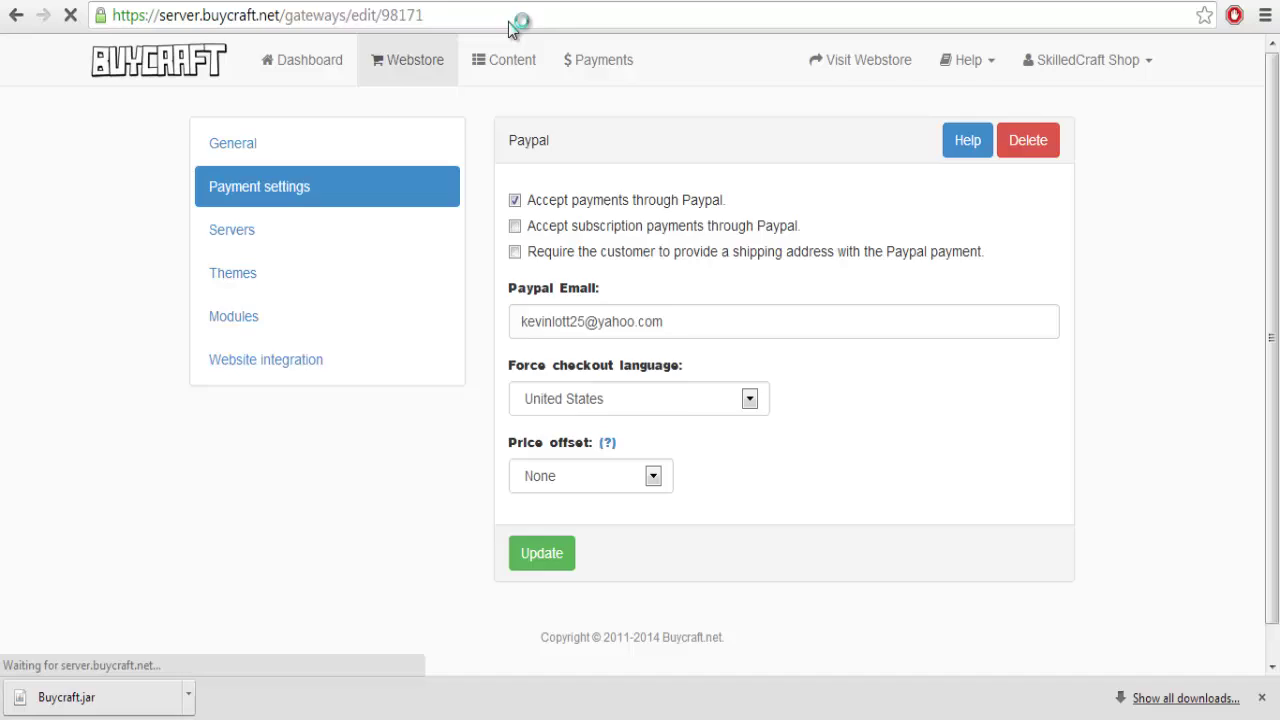
# - Open the public webstore's Ranks category and enter a username to continue
pyautogui.click(892, 64)
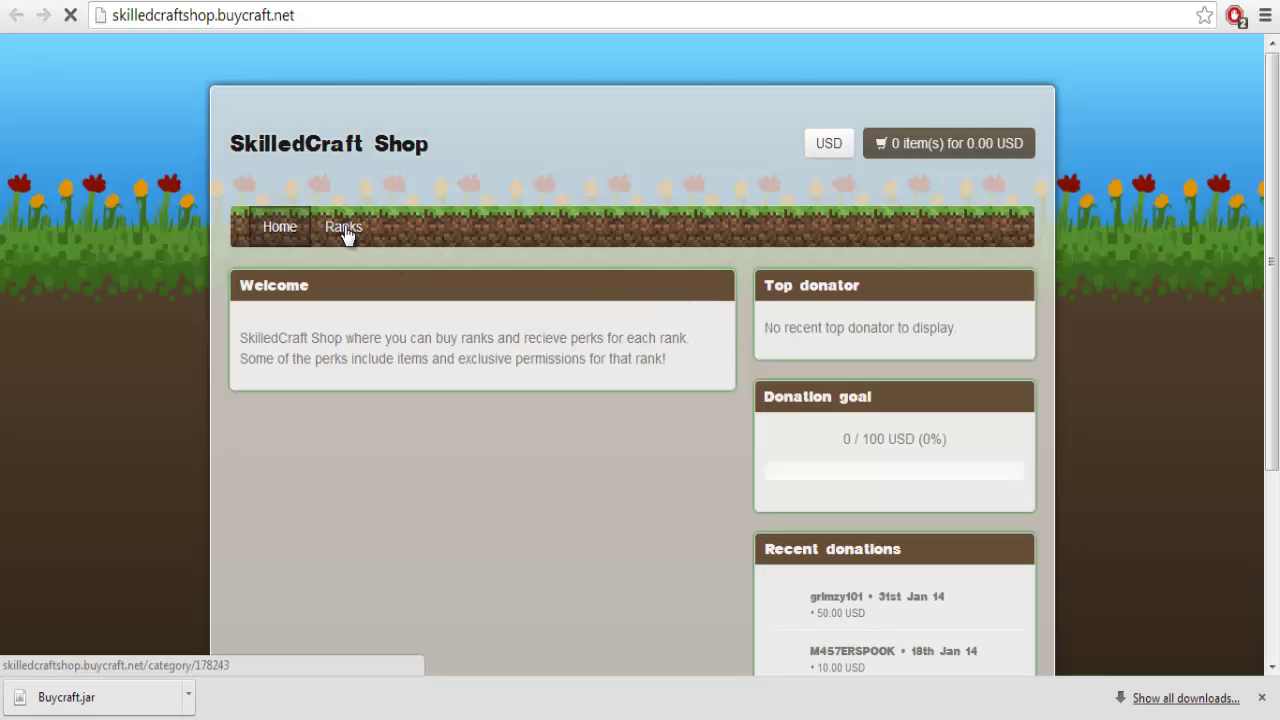
pyautogui.click(345, 232)
pyautogui.click(510, 345)
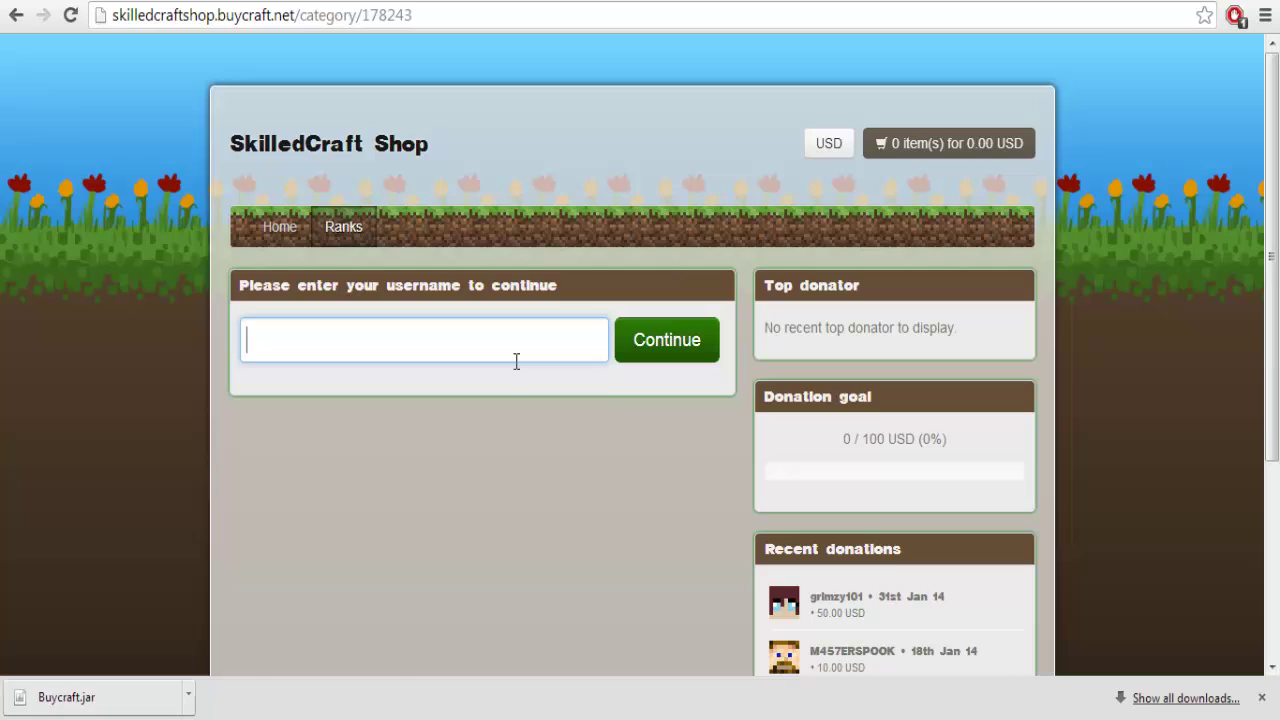
pyautogui.write('skilledkevin25')
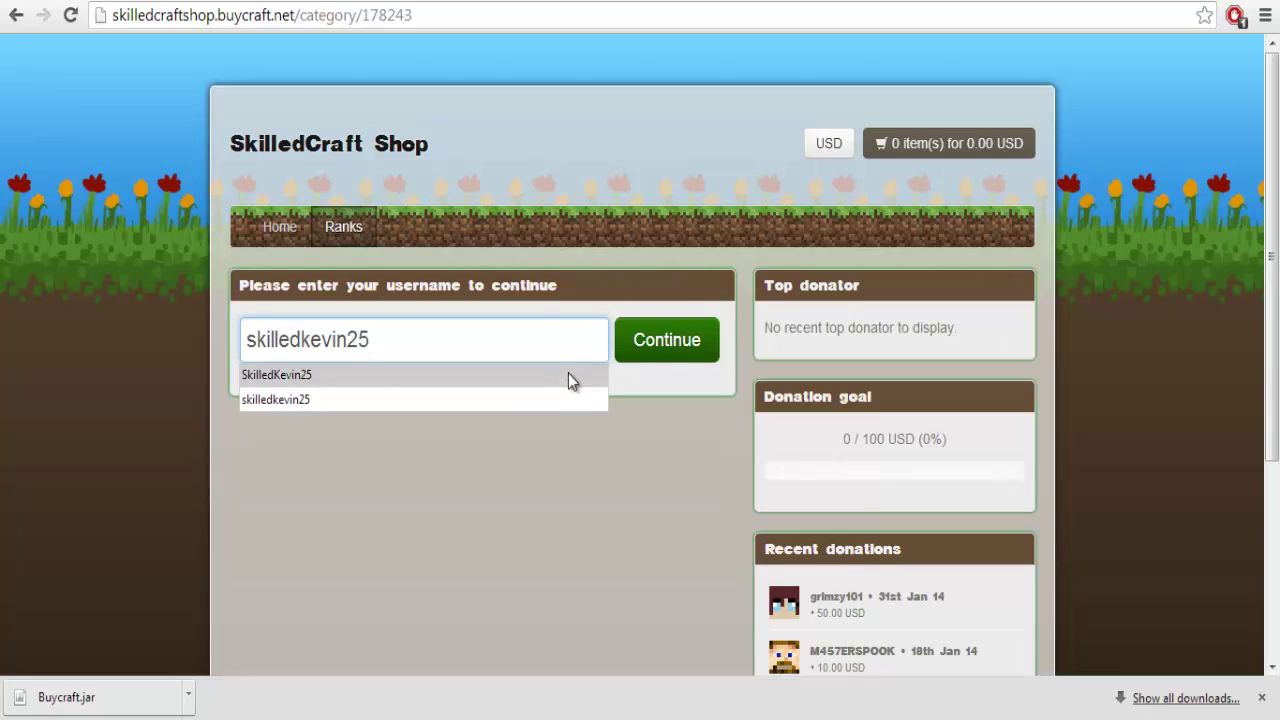
pyautogui.click(670, 352)
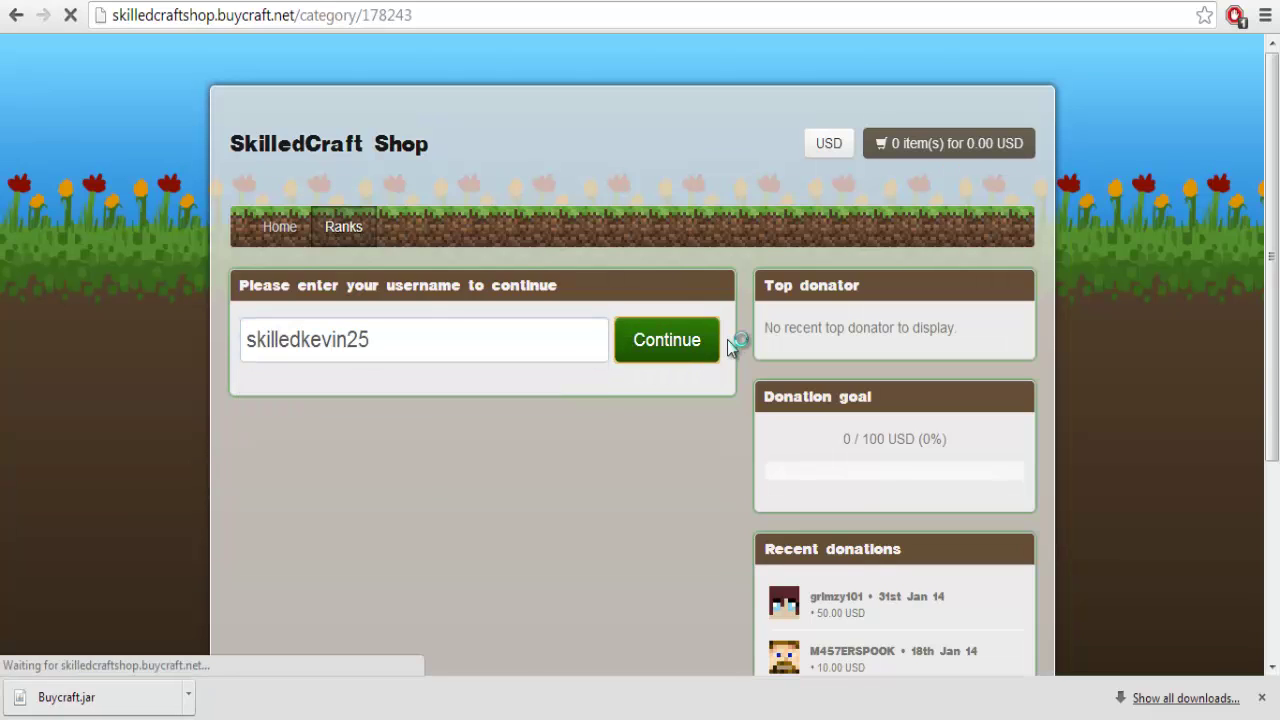
pyautogui.scroll(-3, 480, 520)
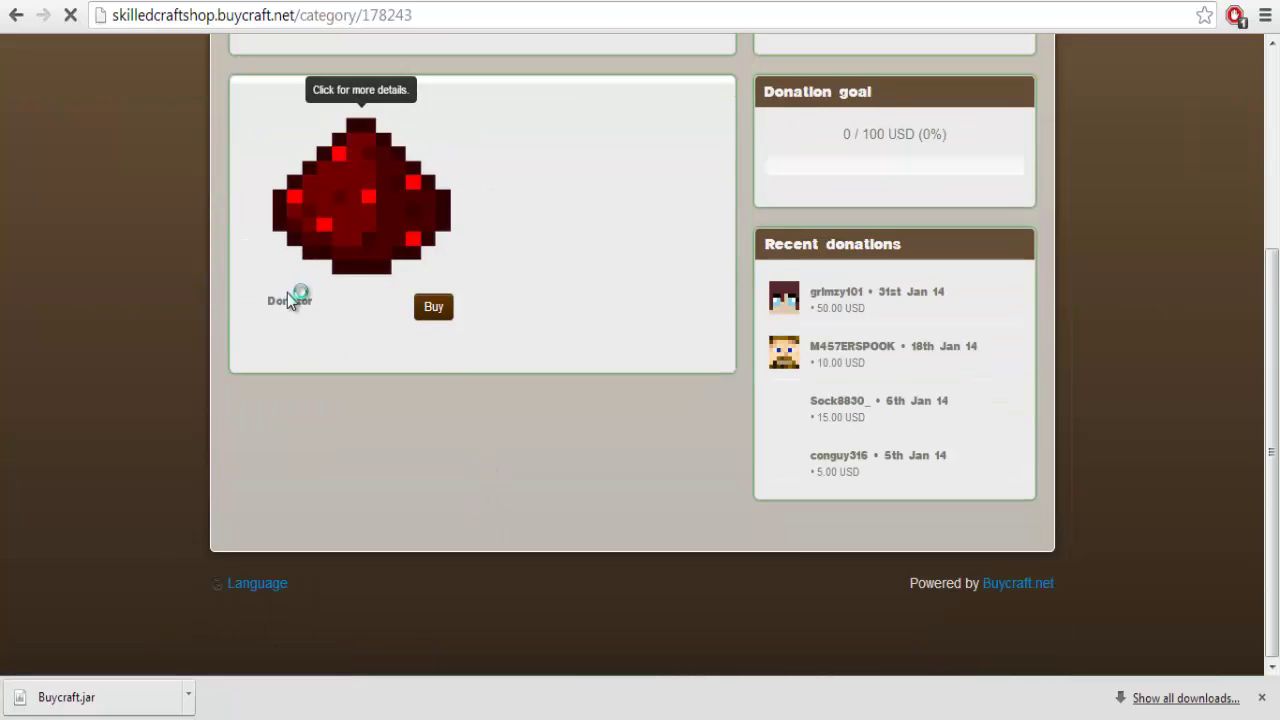
# - View the Donator package's details and description, then close them
pyautogui.click(366, 231)
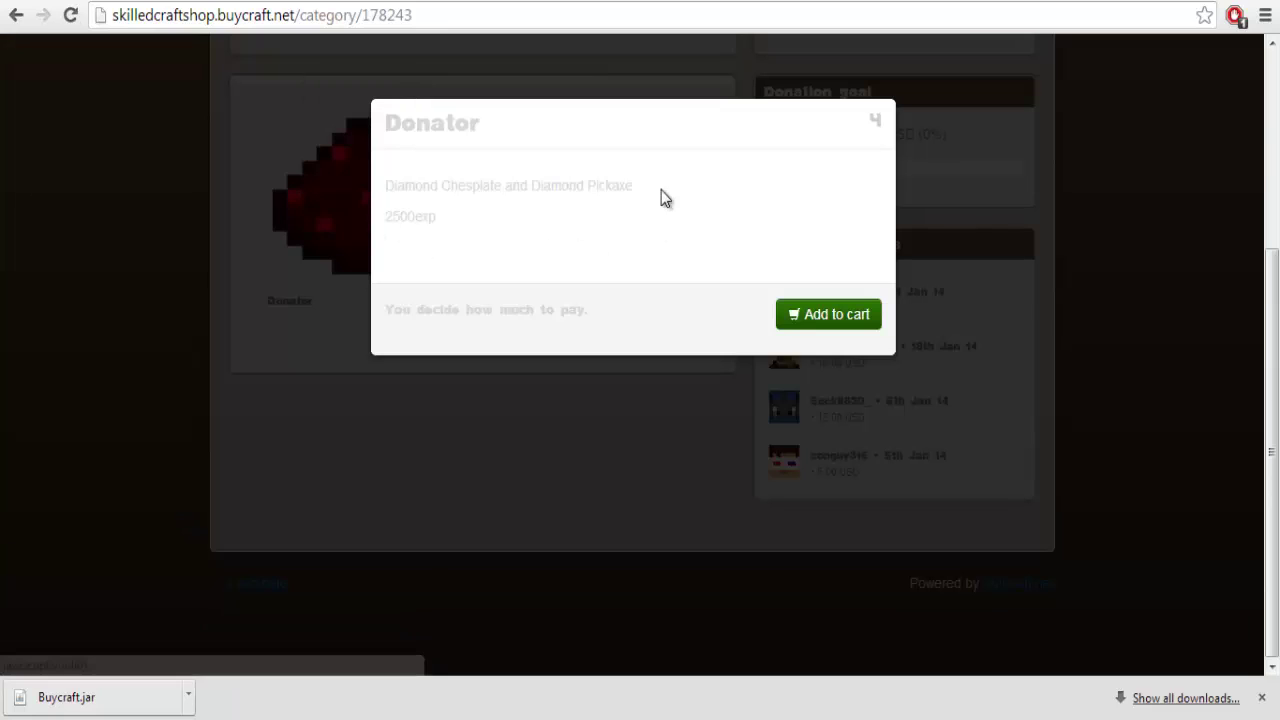
pyautogui.moveTo(455, 224); pyautogui.dragTo(420, 185)
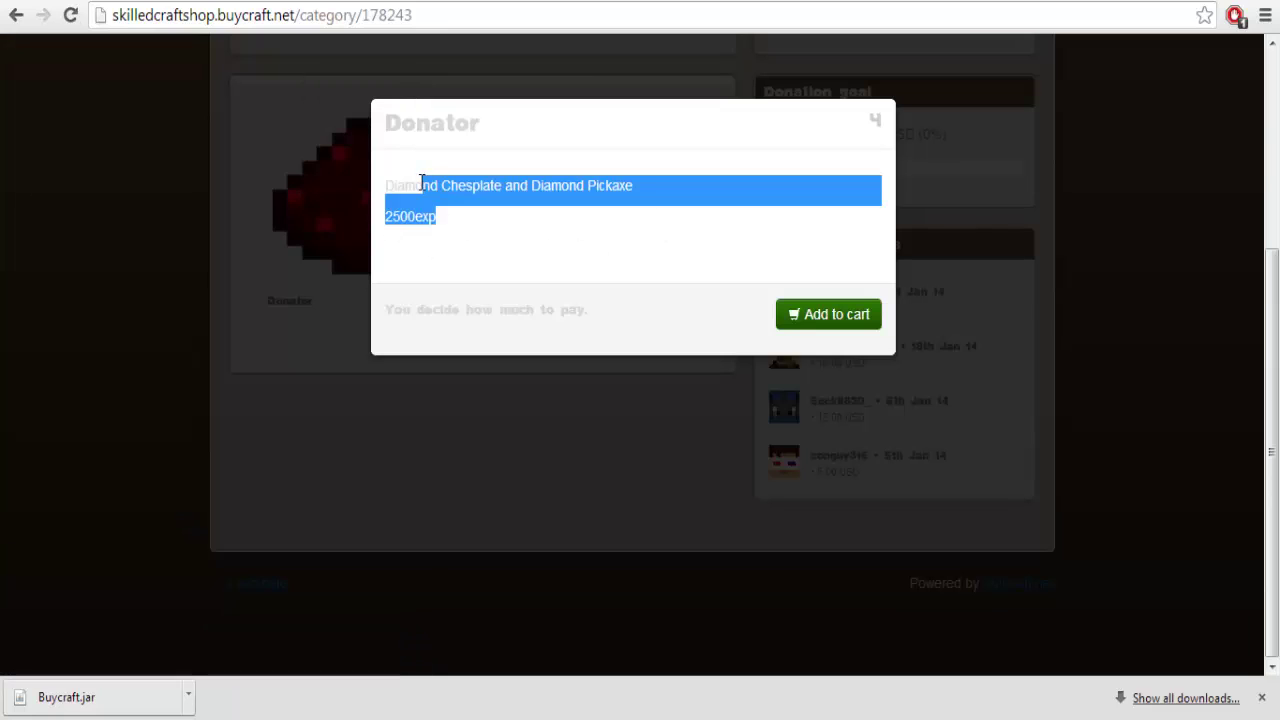
pyautogui.click(463, 234)
pyautogui.click(866, 120)
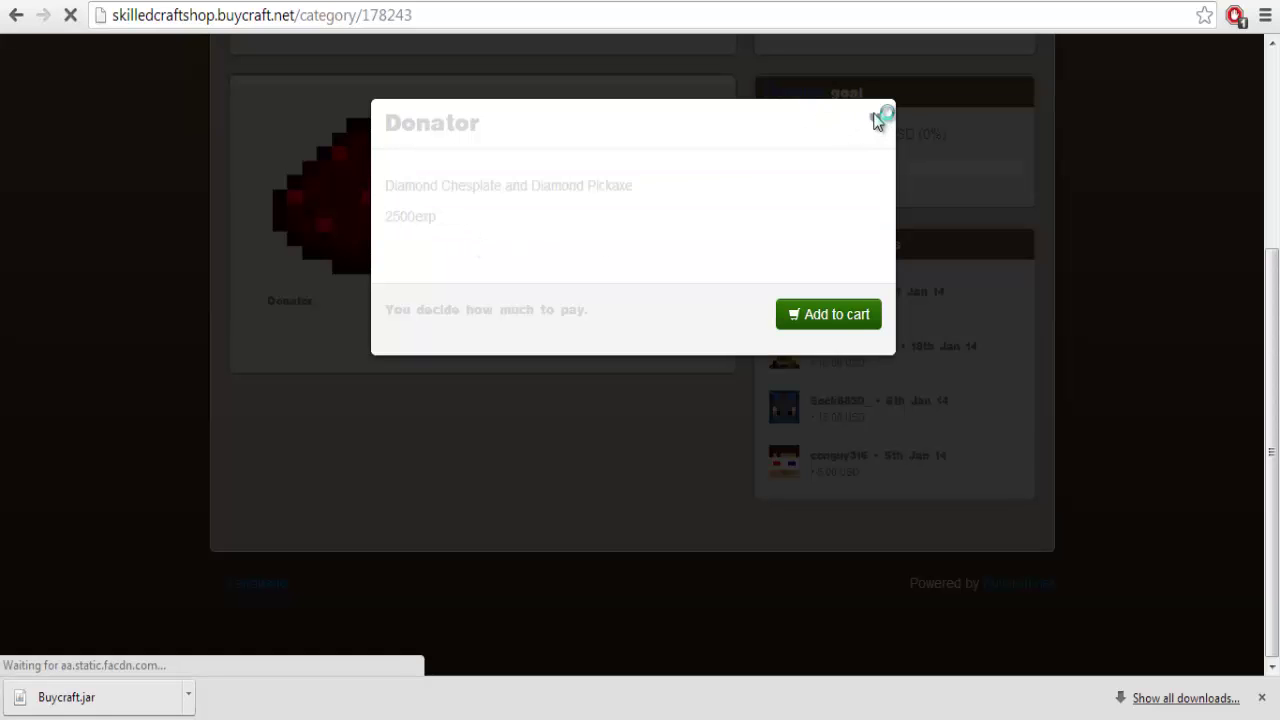
pyautogui.scroll(3, 717, 306)
# - Run /buycraft reload and /buy in Minecraft to list the Donator rank at 5.00 USD
pyautogui.hotkey('ctrl', 'Tab')
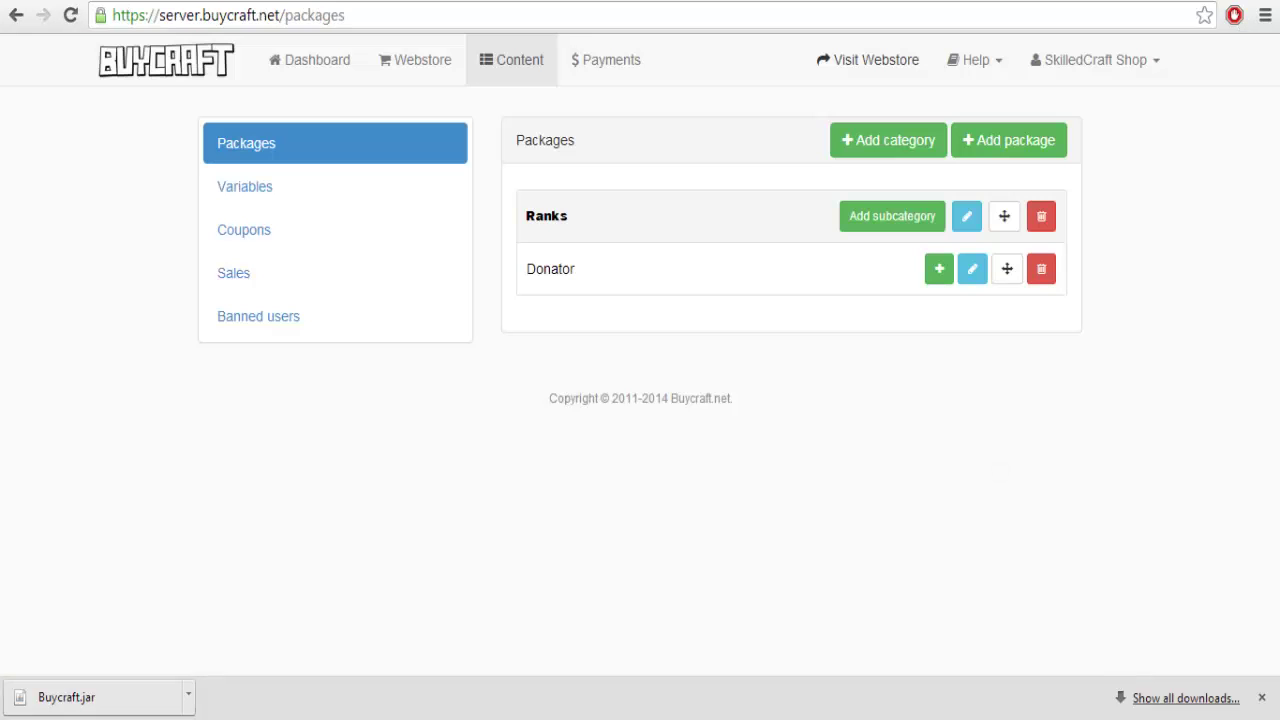
pyautogui.hotkey('alt', 'Tab')
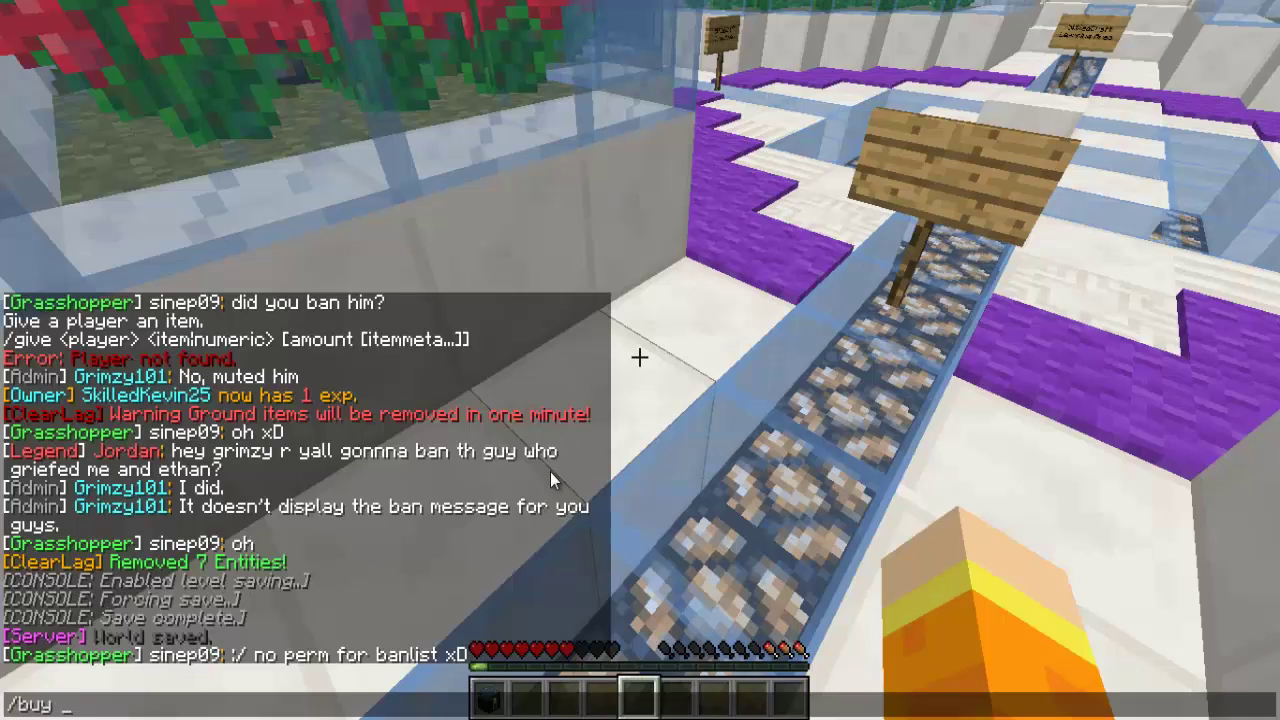
pyautogui.press('Escape')
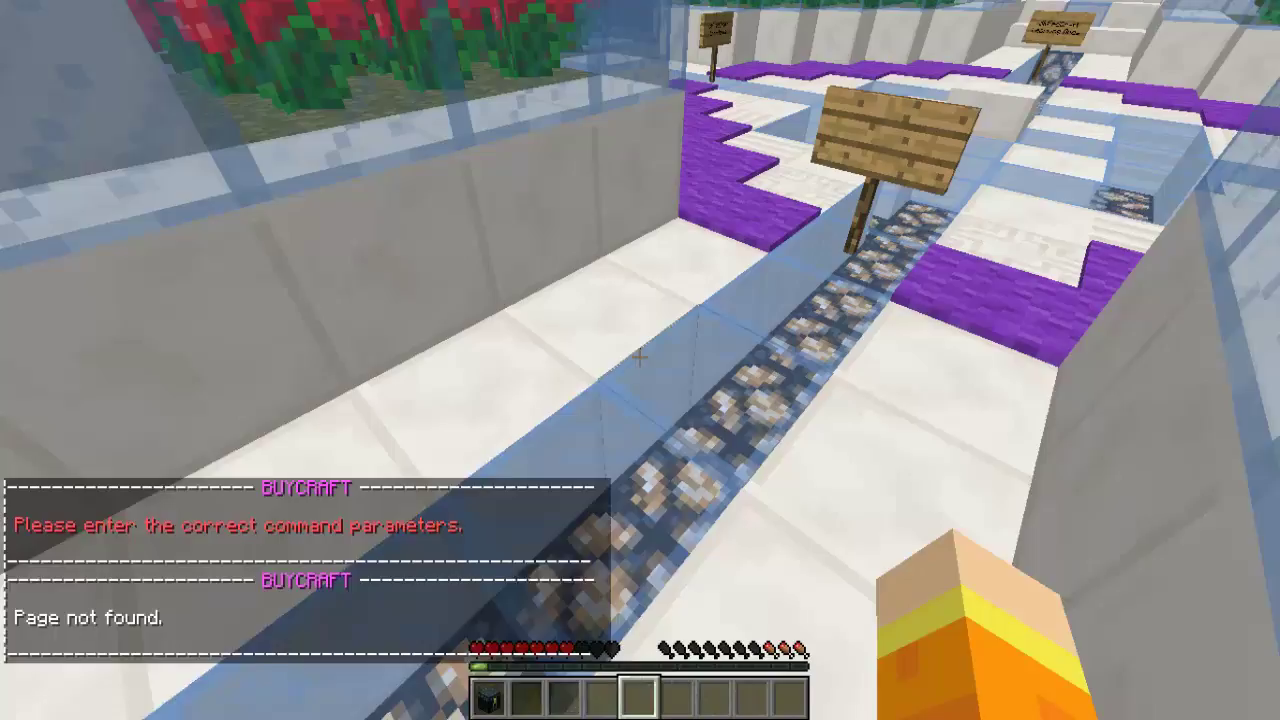
pyautogui.write('t/buyc')
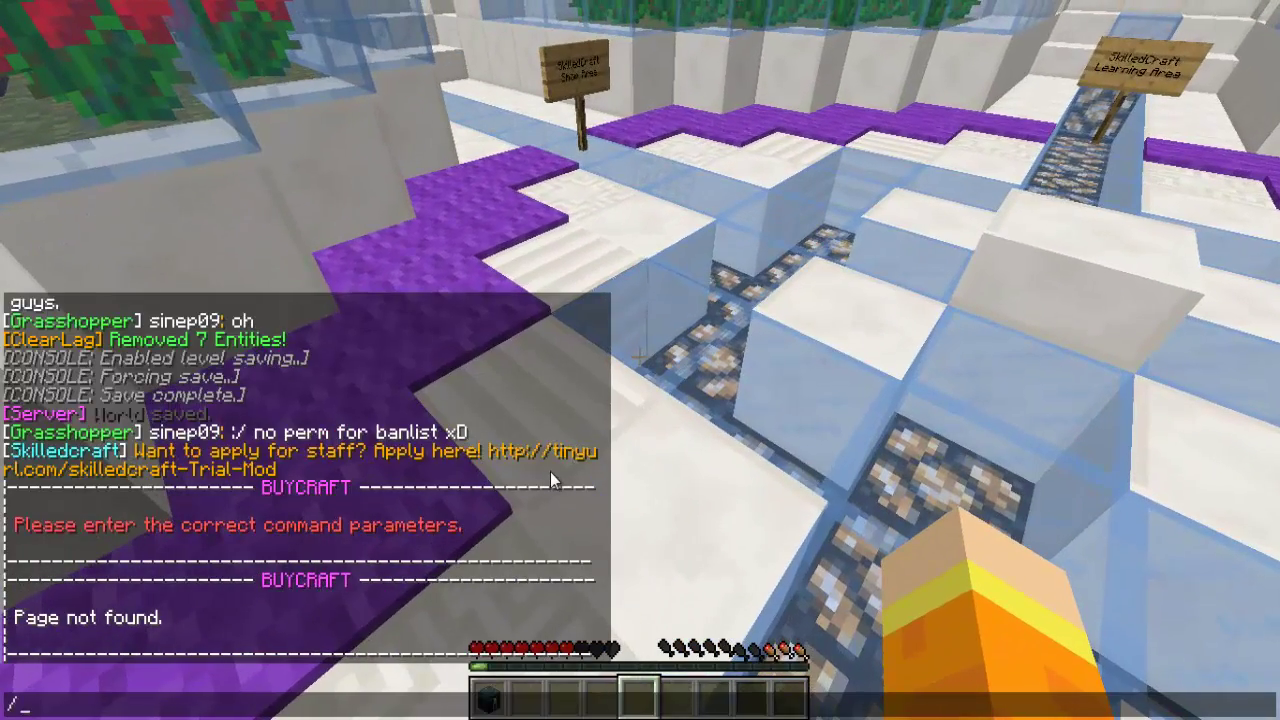
pyautogui.write('raft reload')
pyautogui.press('Return')
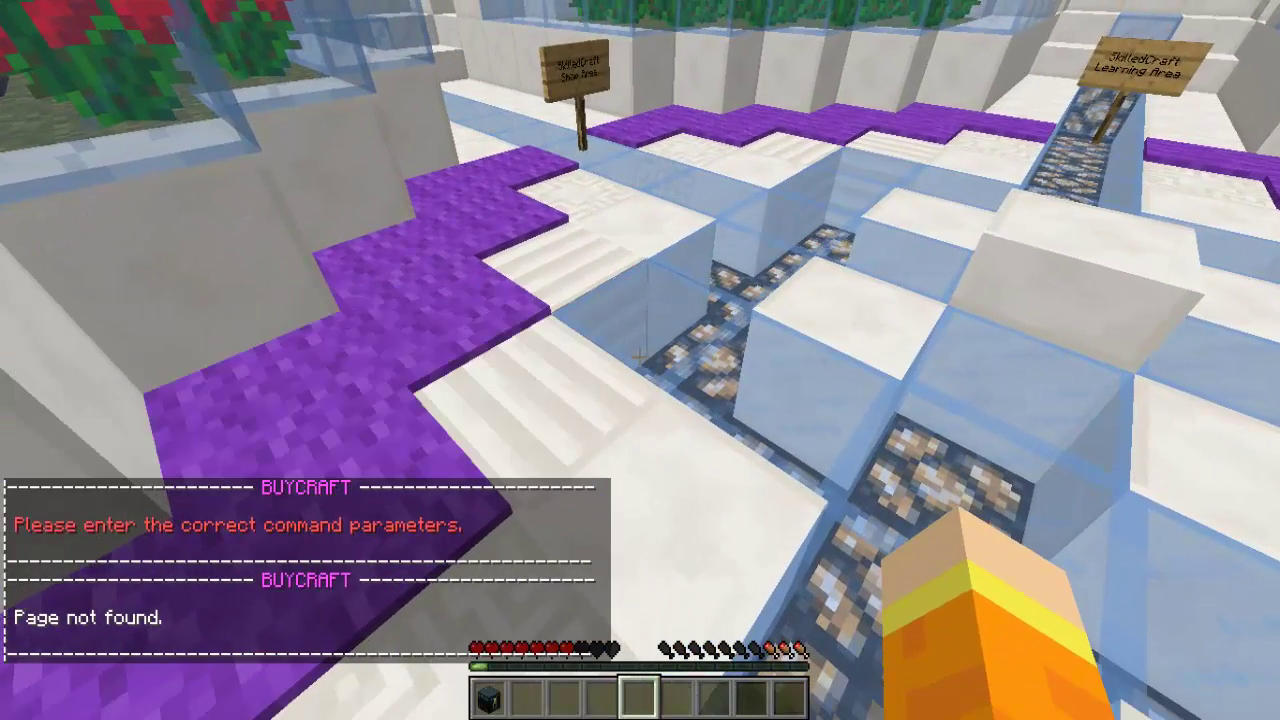
pyautogui.write('/buy')
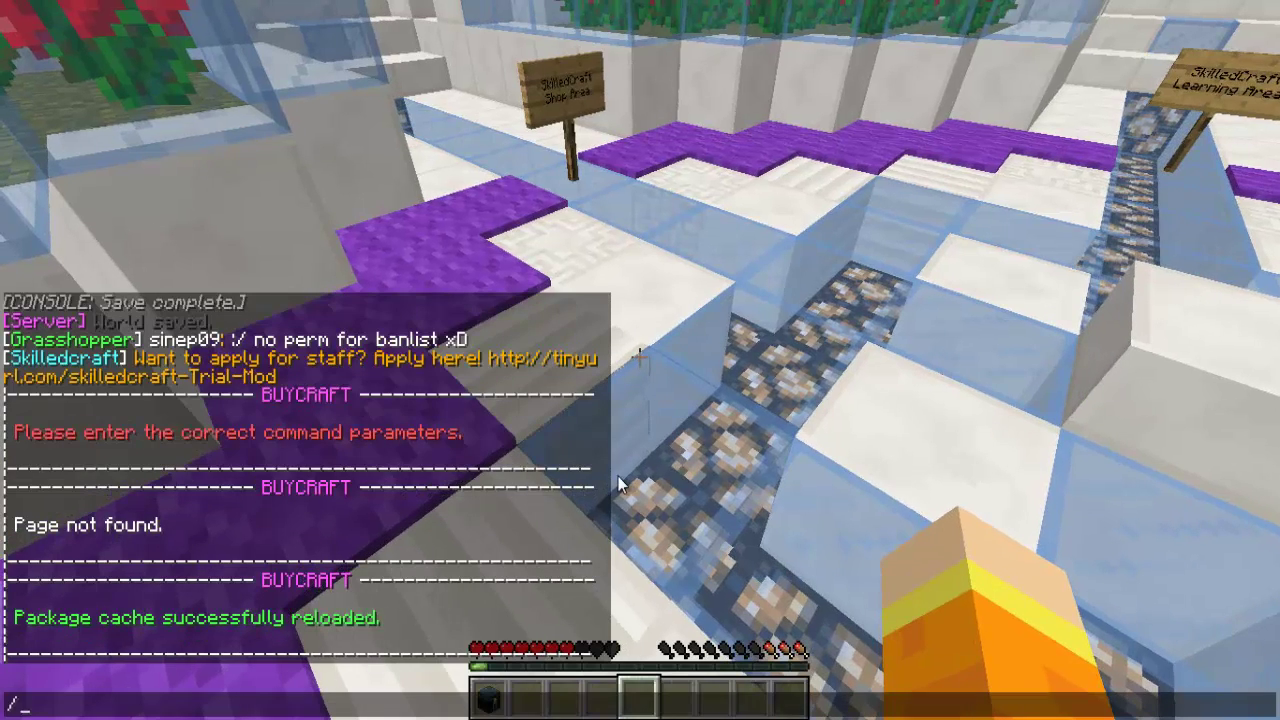
pyautogui.press('Return')
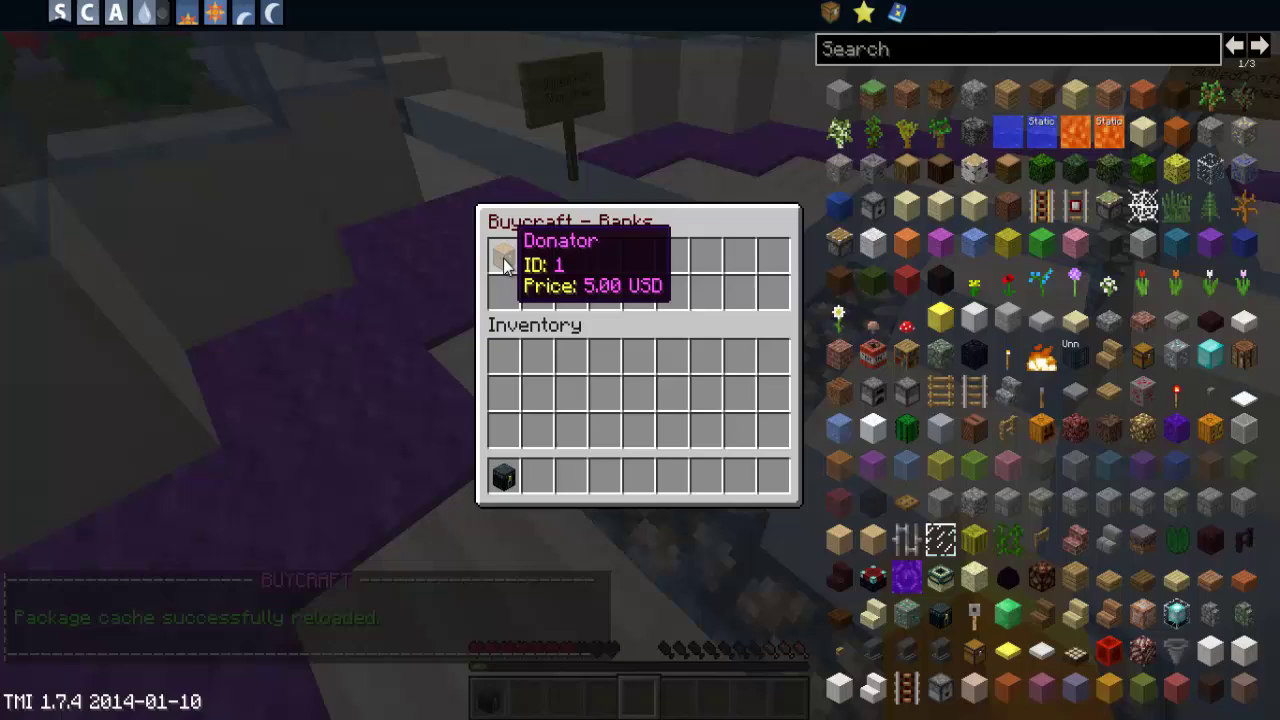
# - Open the Donator purchase link from chat and confirm opening the checkout website
pyautogui.press('Escape')
pyautogui.press('t')
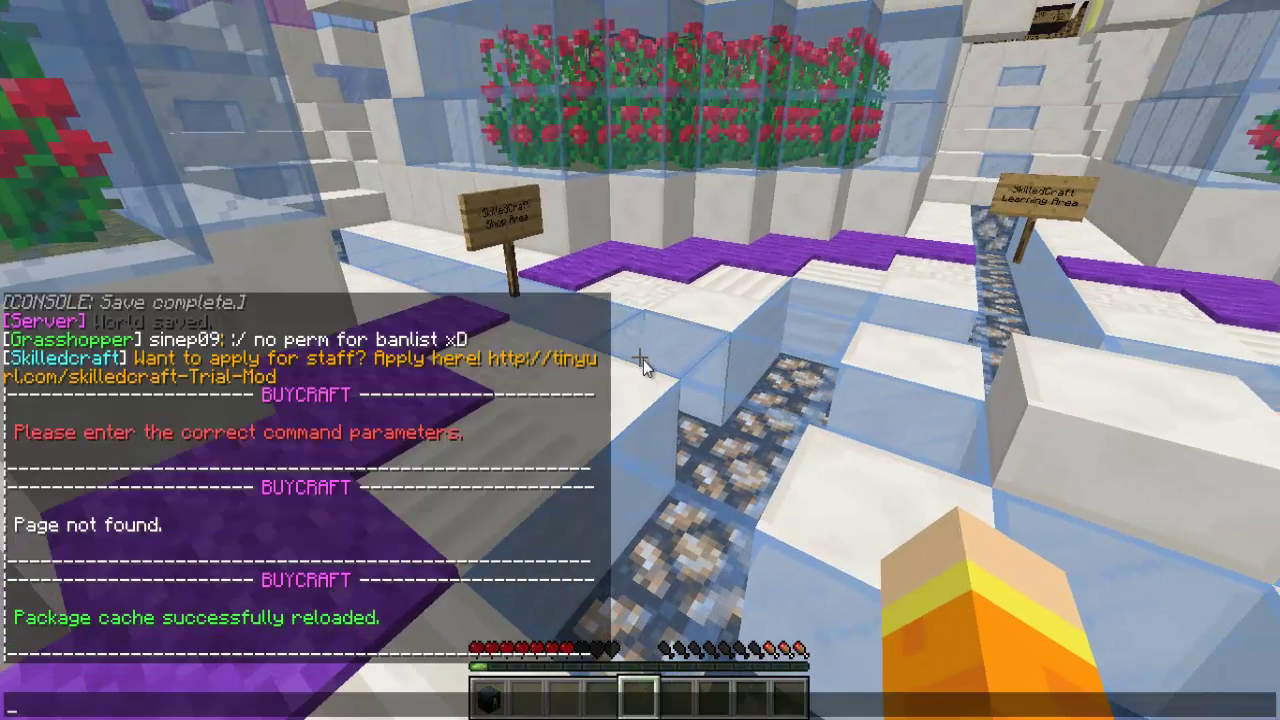
pyautogui.press('Escape')
pyautogui.press('t')
pyautogui.click(185, 578)
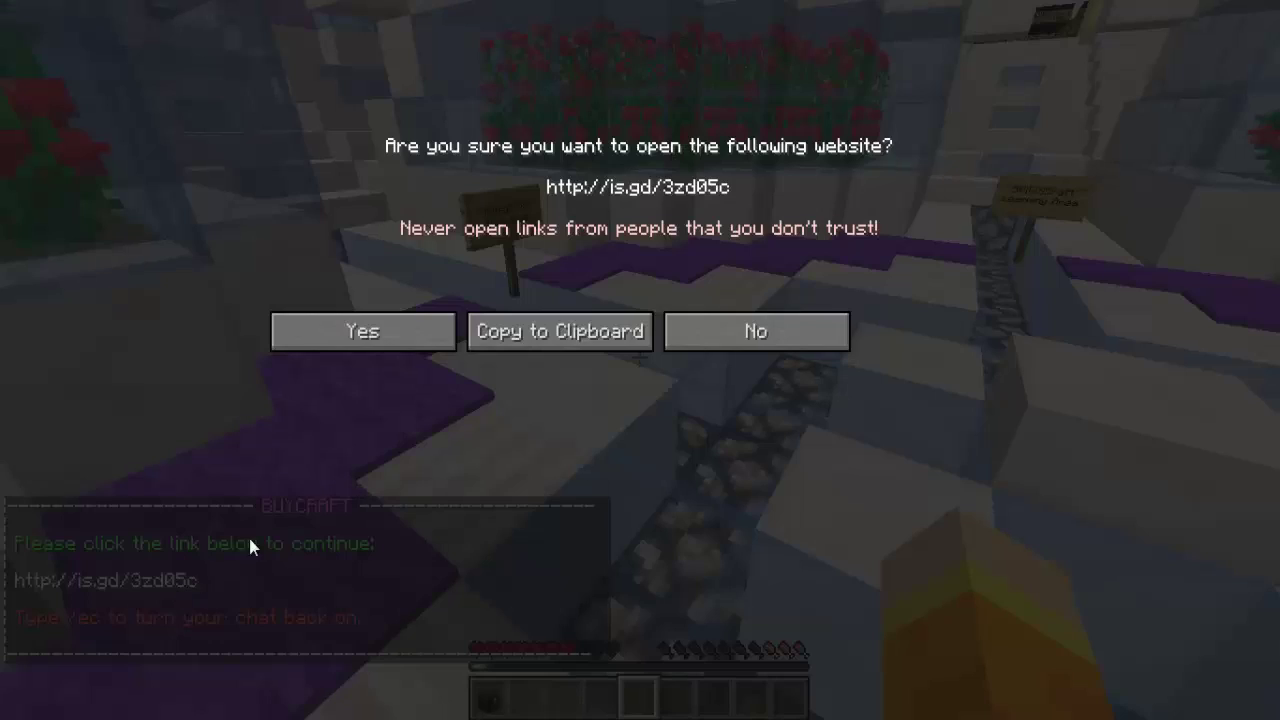
pyautogui.click(384, 330)
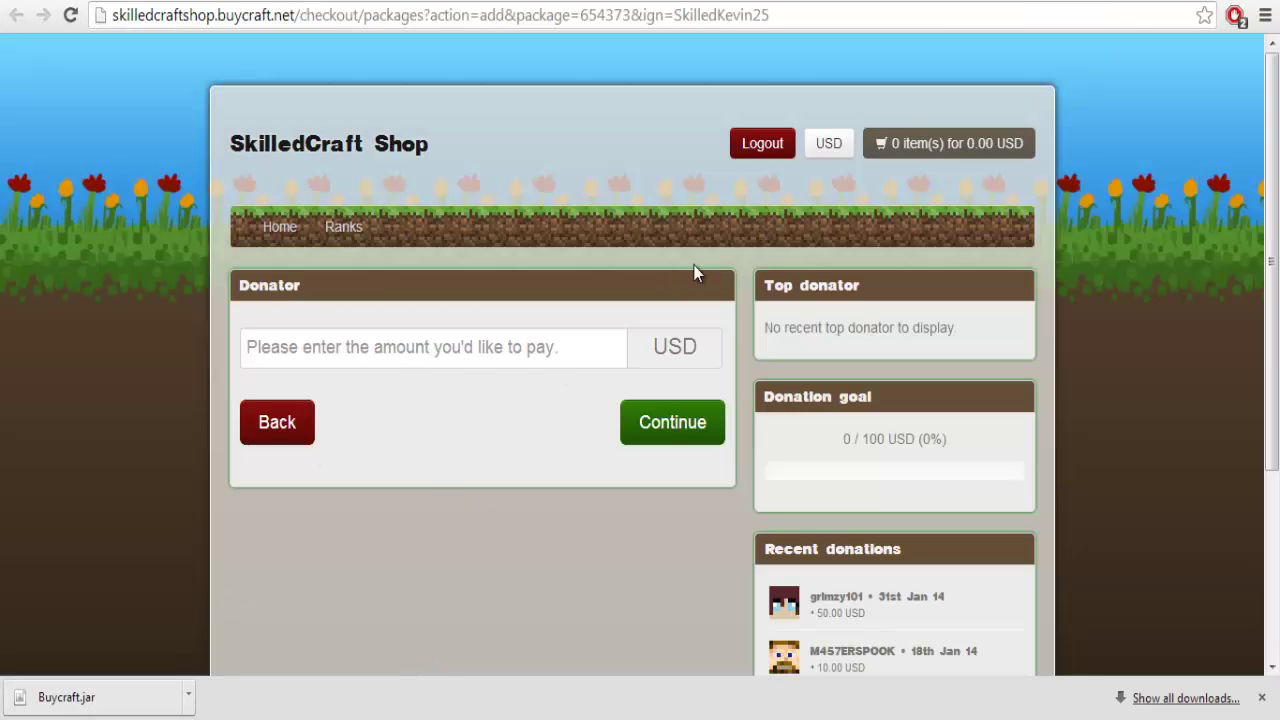
# - Scroll through the Donator checkout page, with its amount field and 0 / 100 USD goal
pyautogui.scroll(-3, 599, 455)
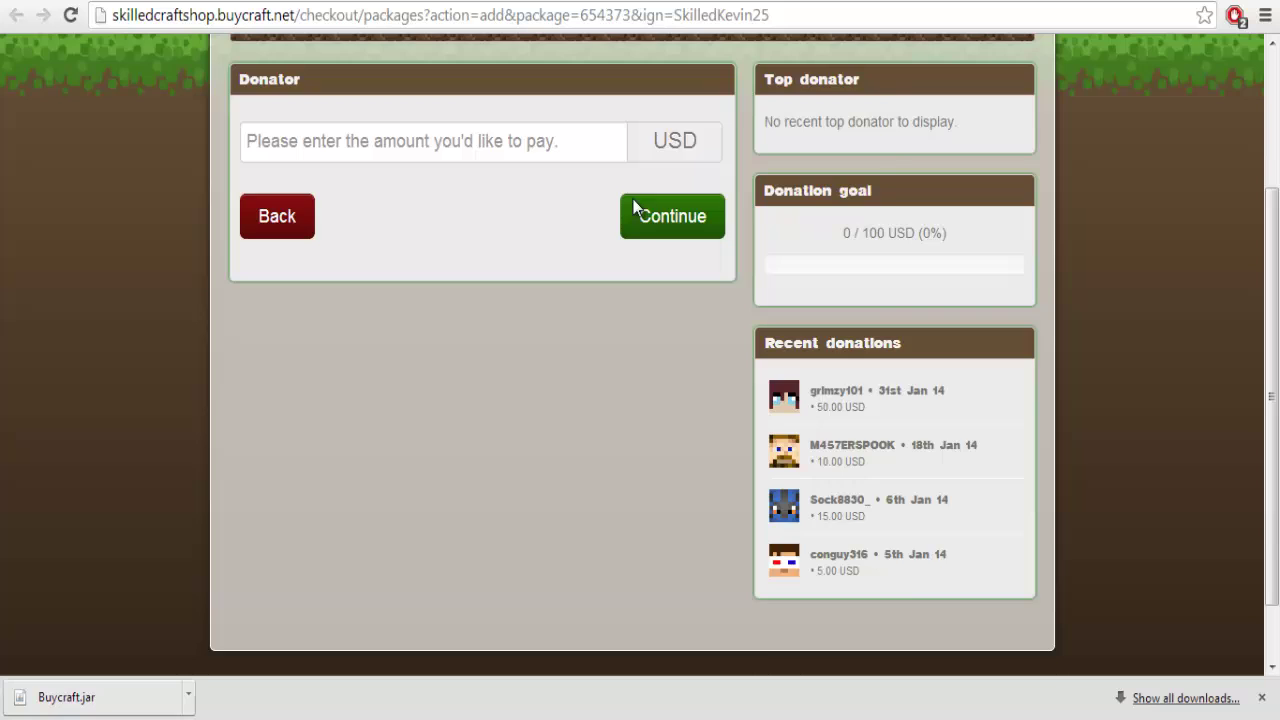
pyautogui.scroll(3, 736, 450)
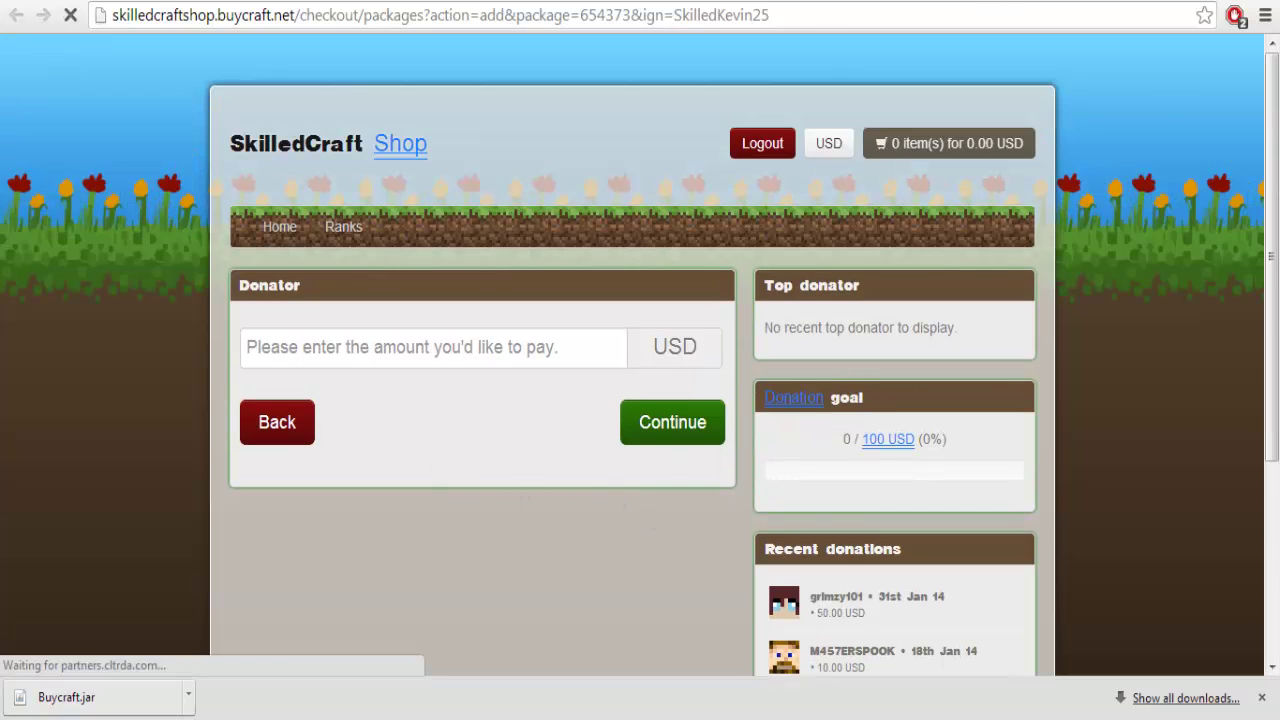
pyautogui.scroll(-3, 1070, 400)
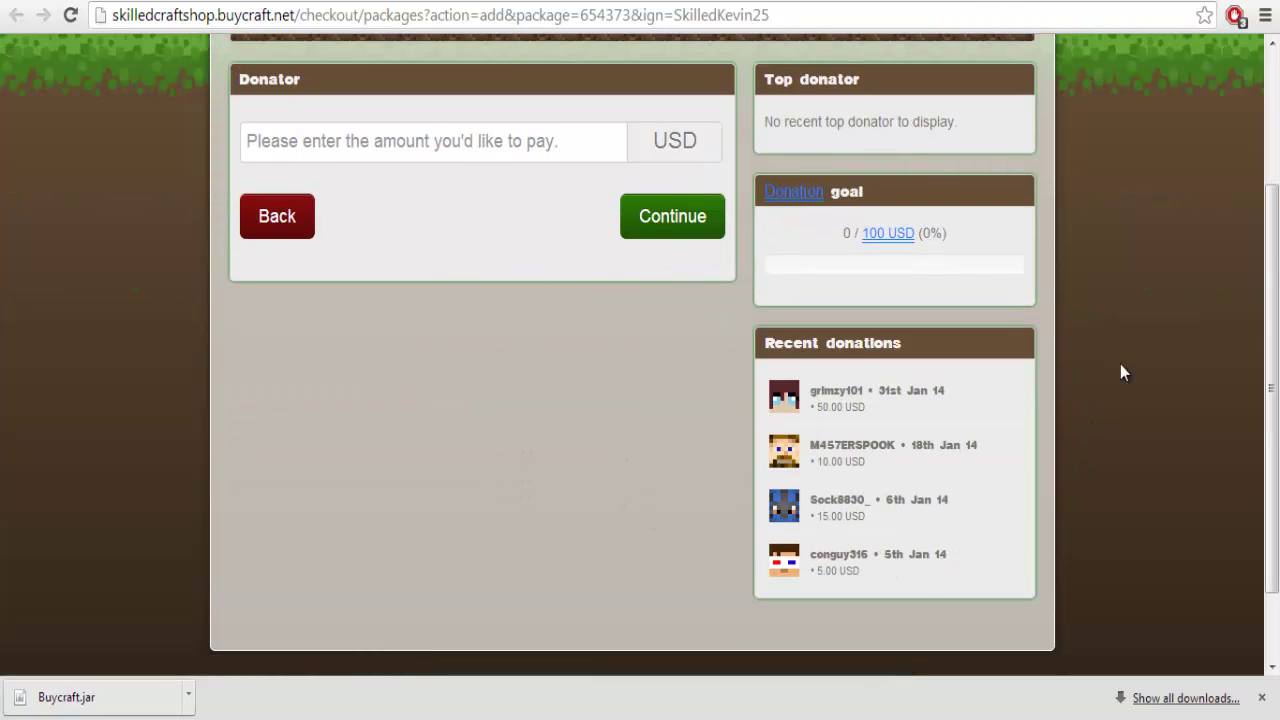
pyautogui.scroll(3, 1120, 372)
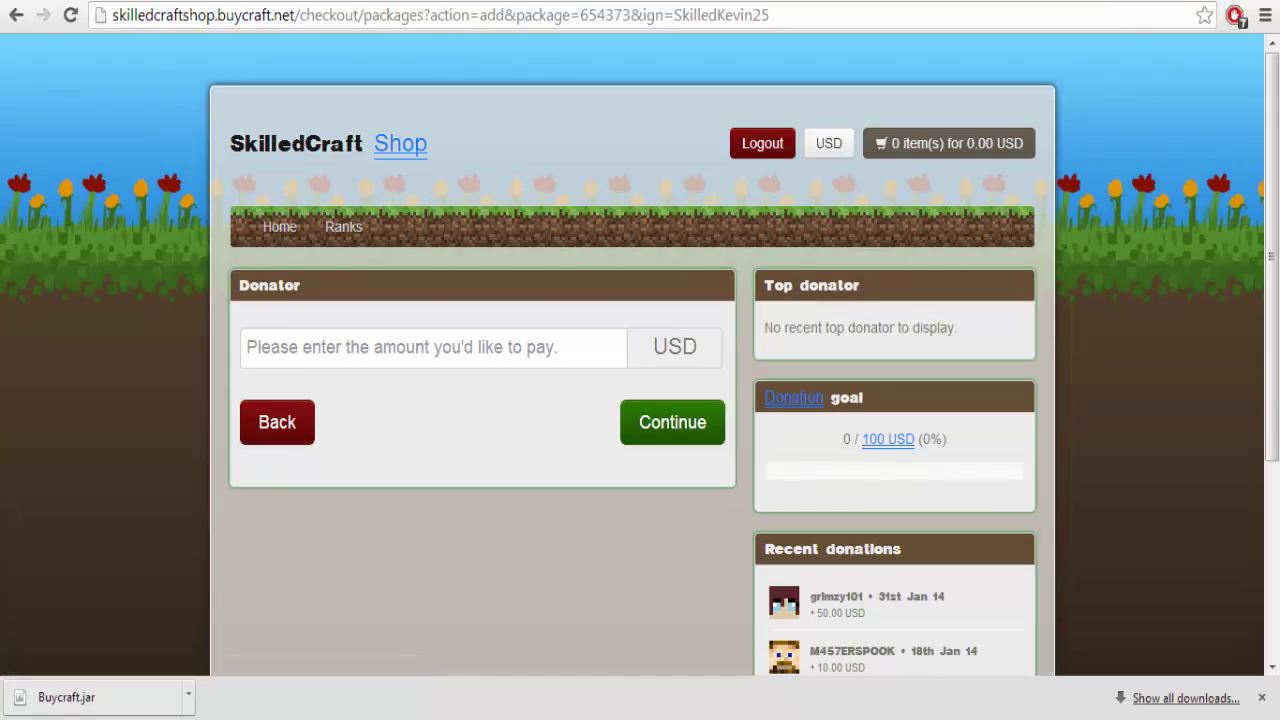